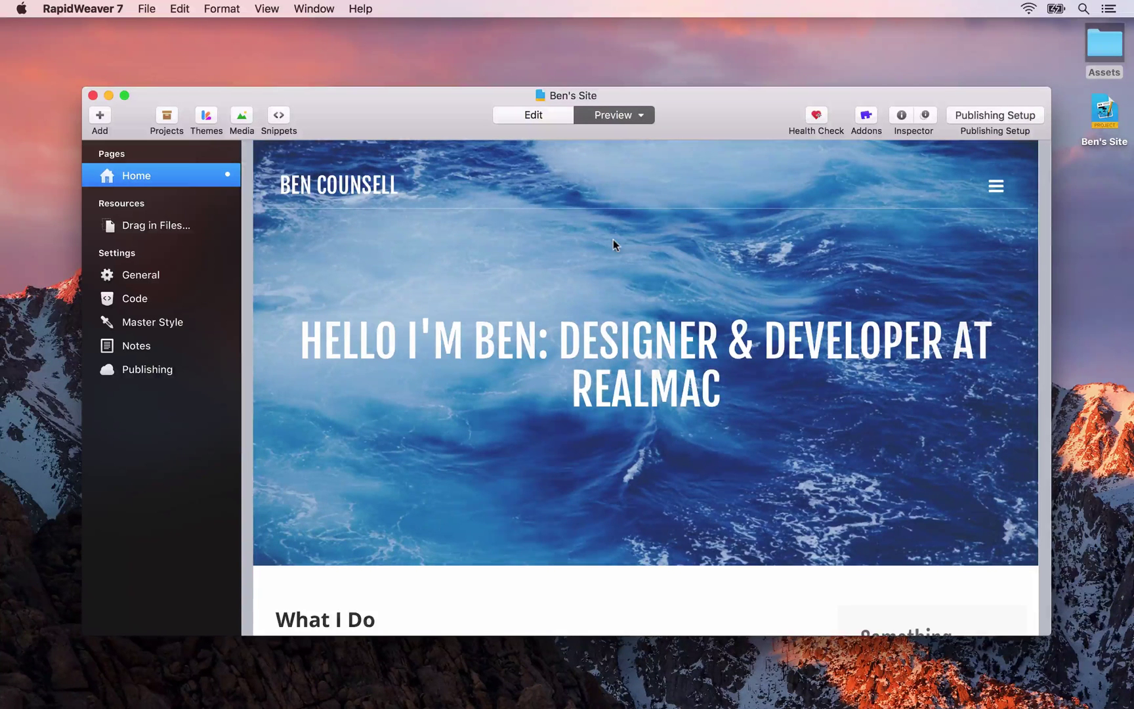
Add a new Contact Form page from the All Plugins list
left_click(99, 116)
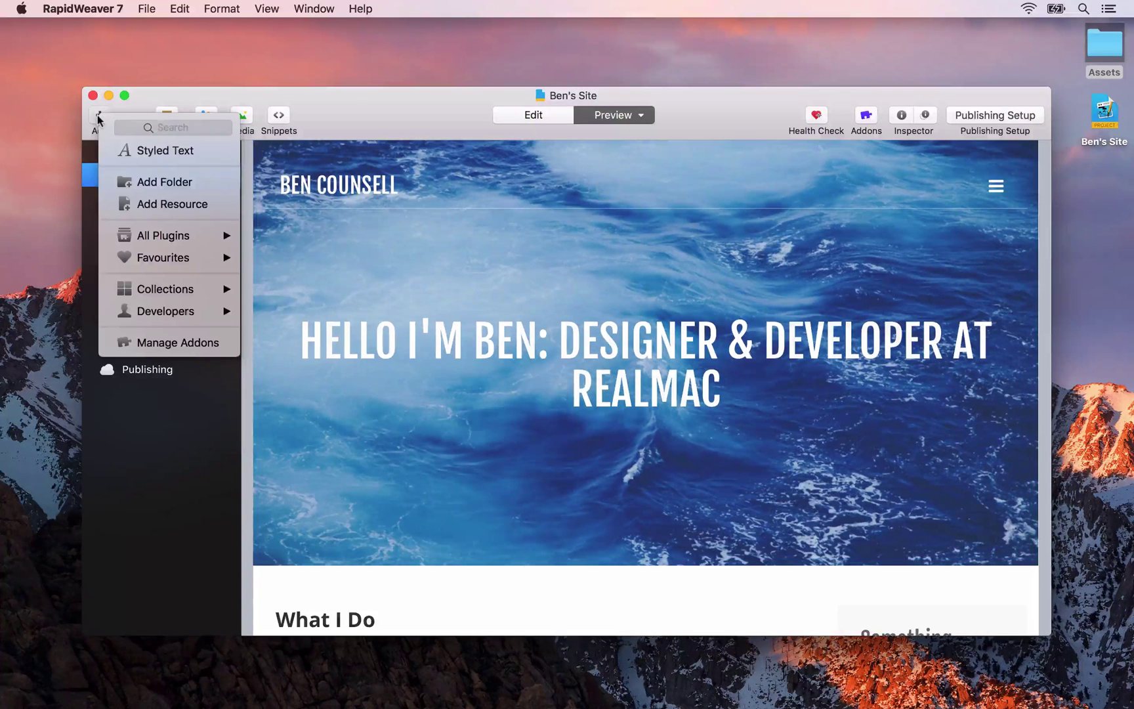
mouse_move(150, 233)
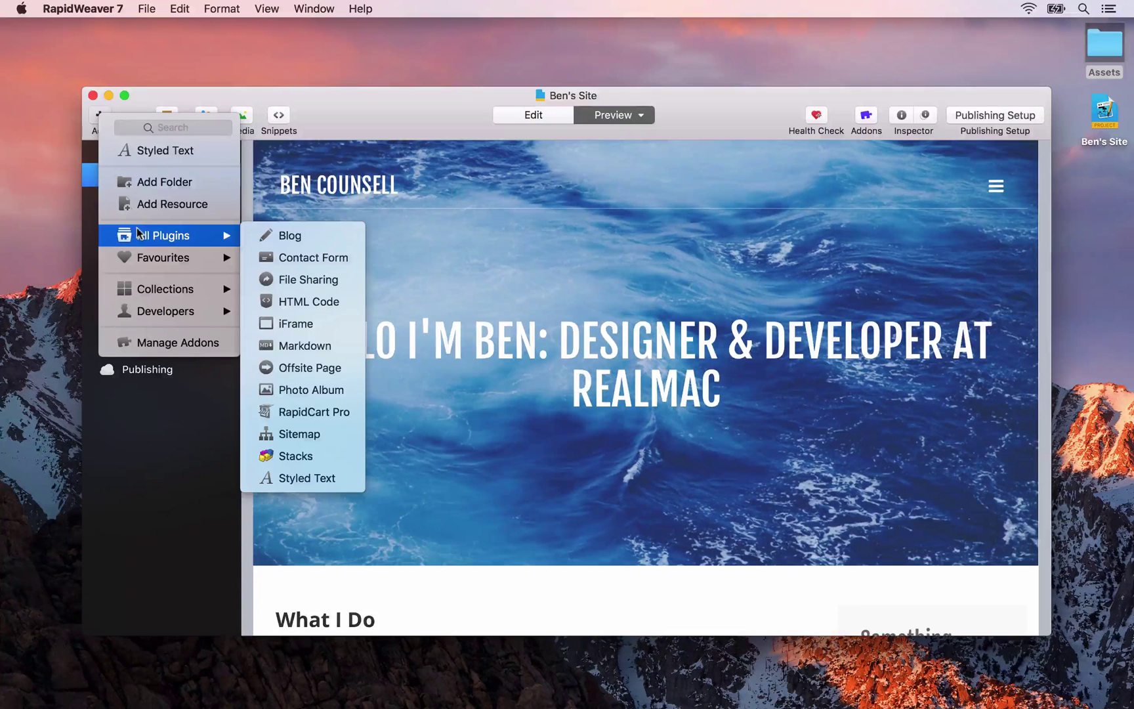
left_click(278, 258)
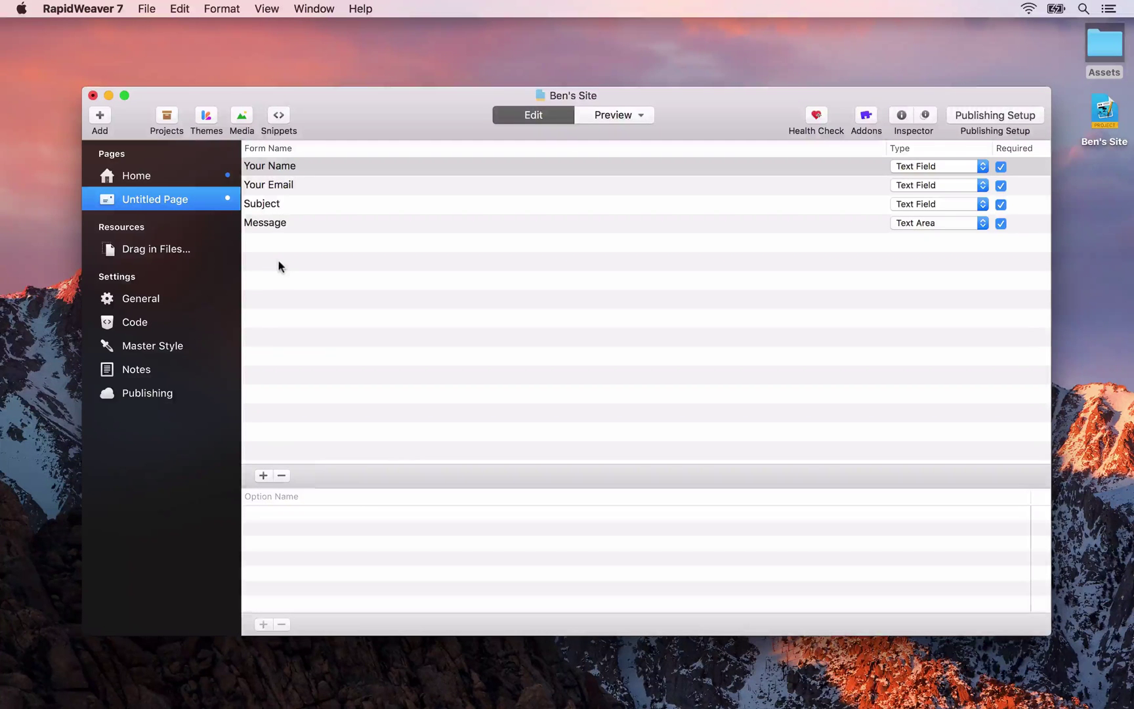
Rename the new untitled page to 'Contact Me'
double_click(137, 200)
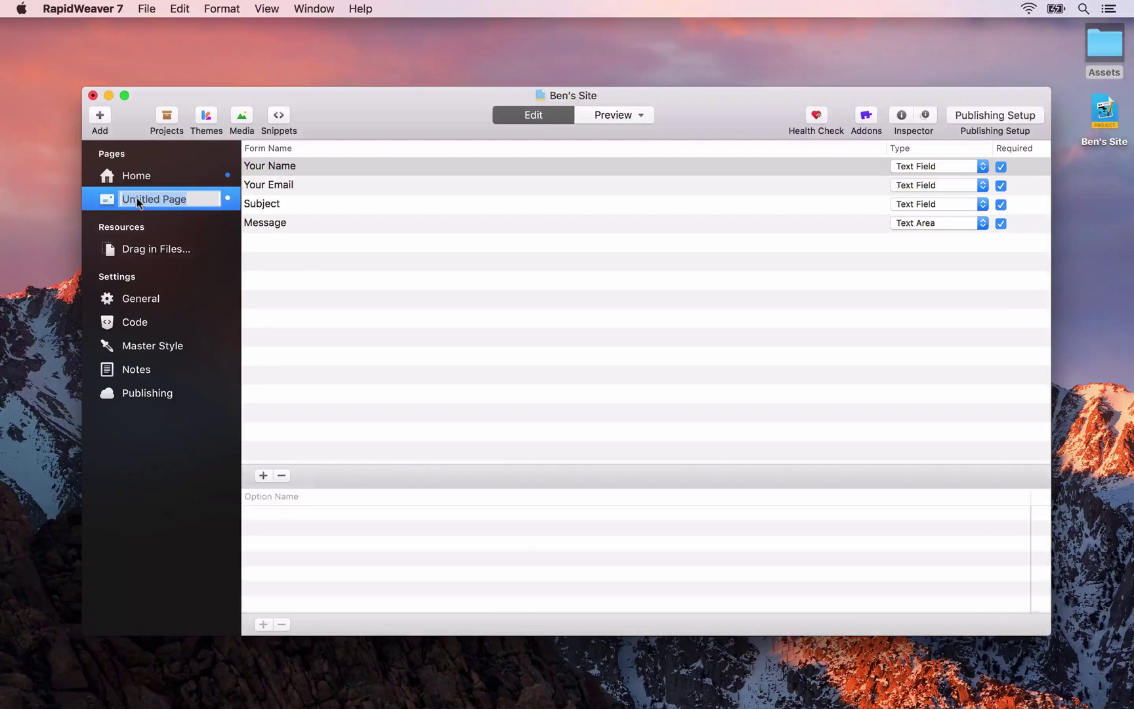
type("Contact Me")
key("Return")
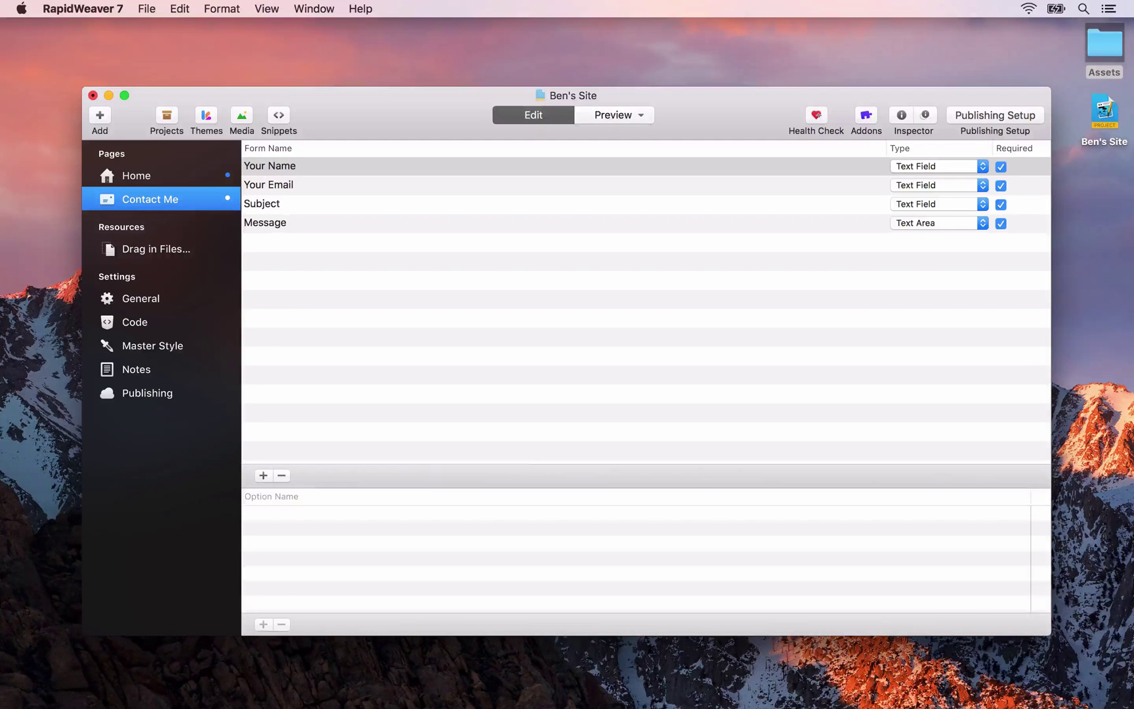
Preview the Contact Me form and show the navigation overlay listing Home and Contact Me
left_click(609, 111)
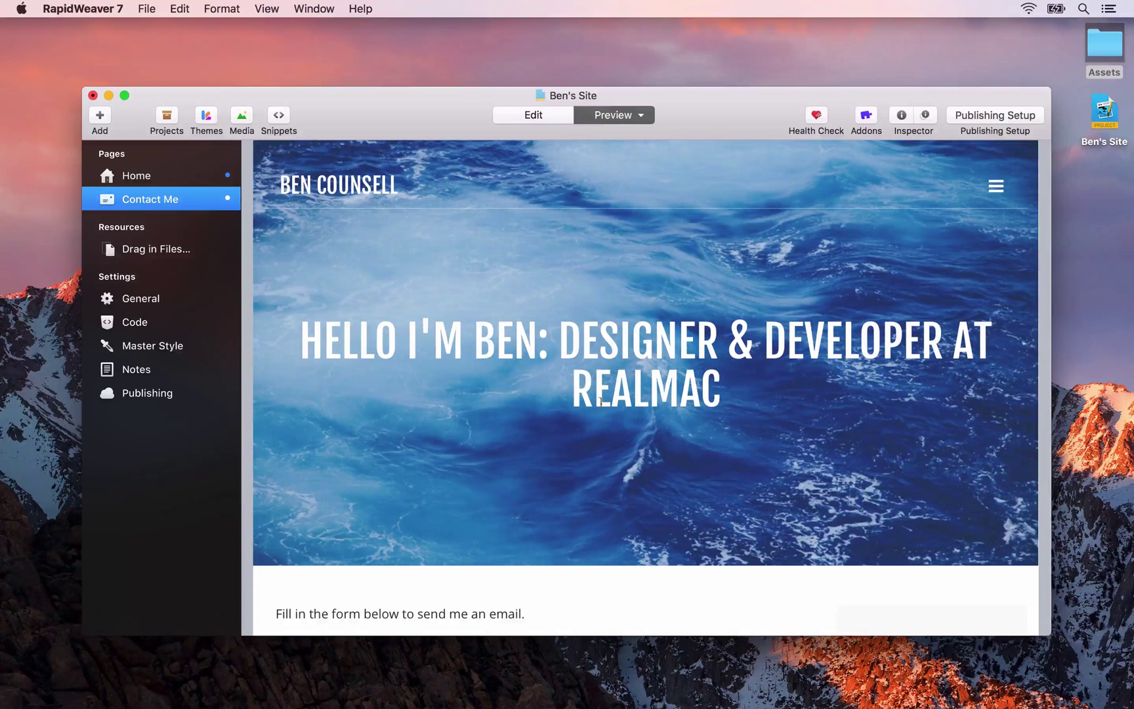
scroll(600, 420, "down", 10)
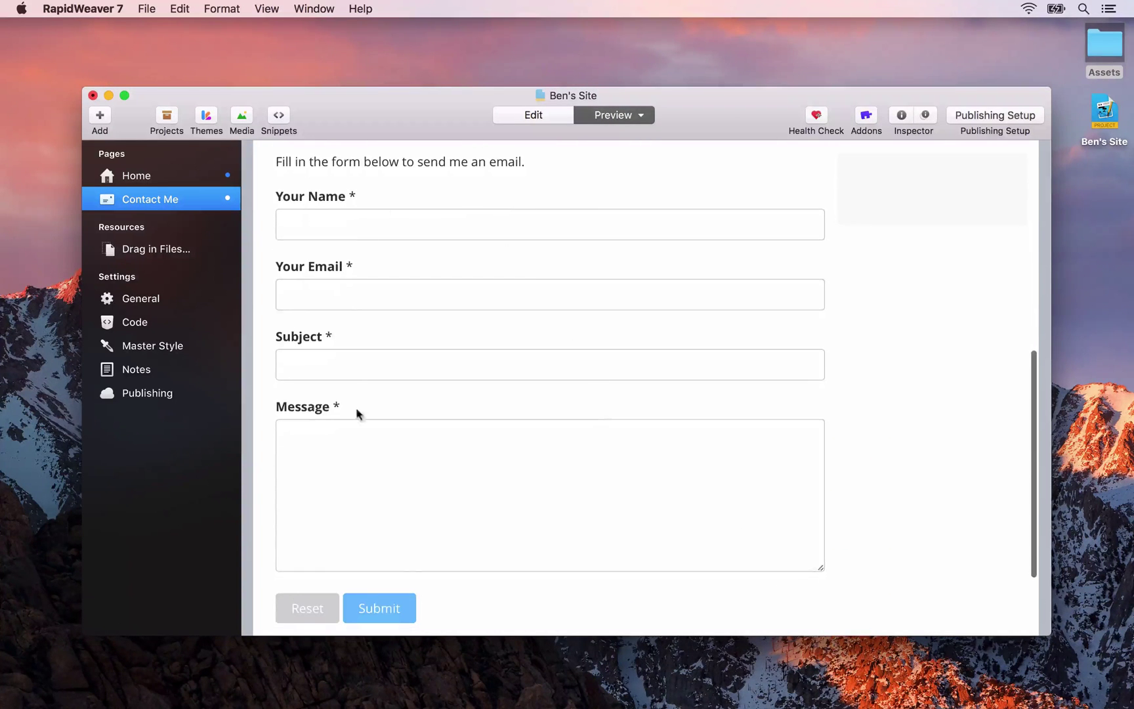
scroll(415, 578, "down", 2)
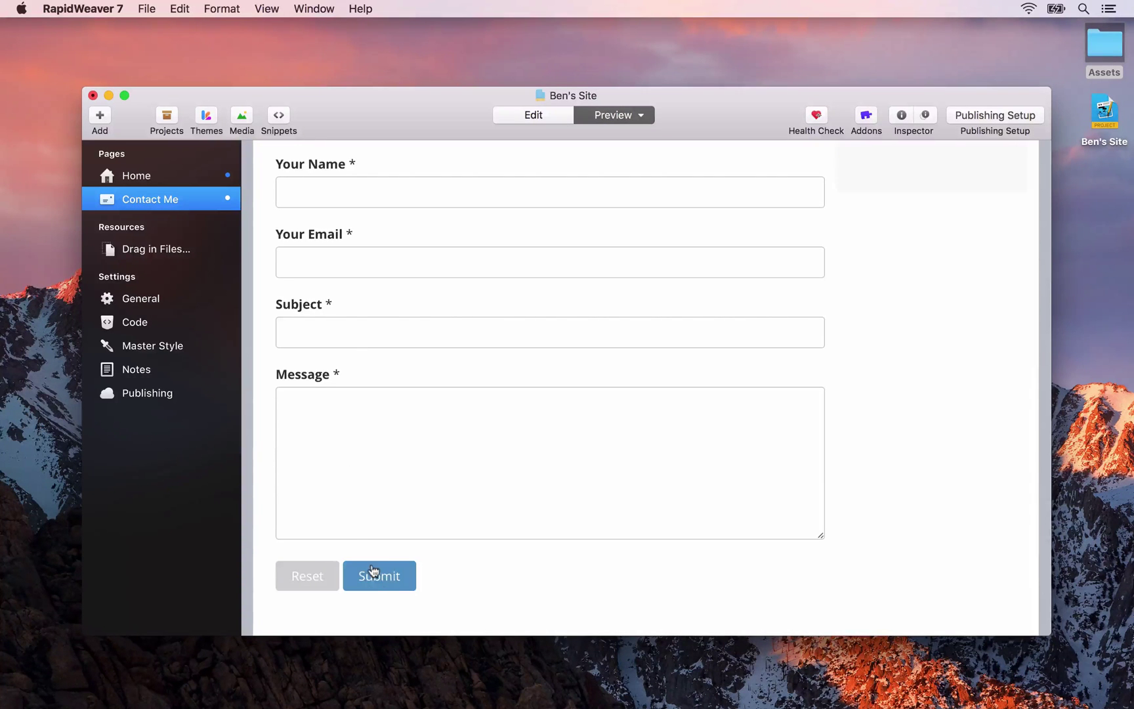
scroll(387, 426, "up", 8)
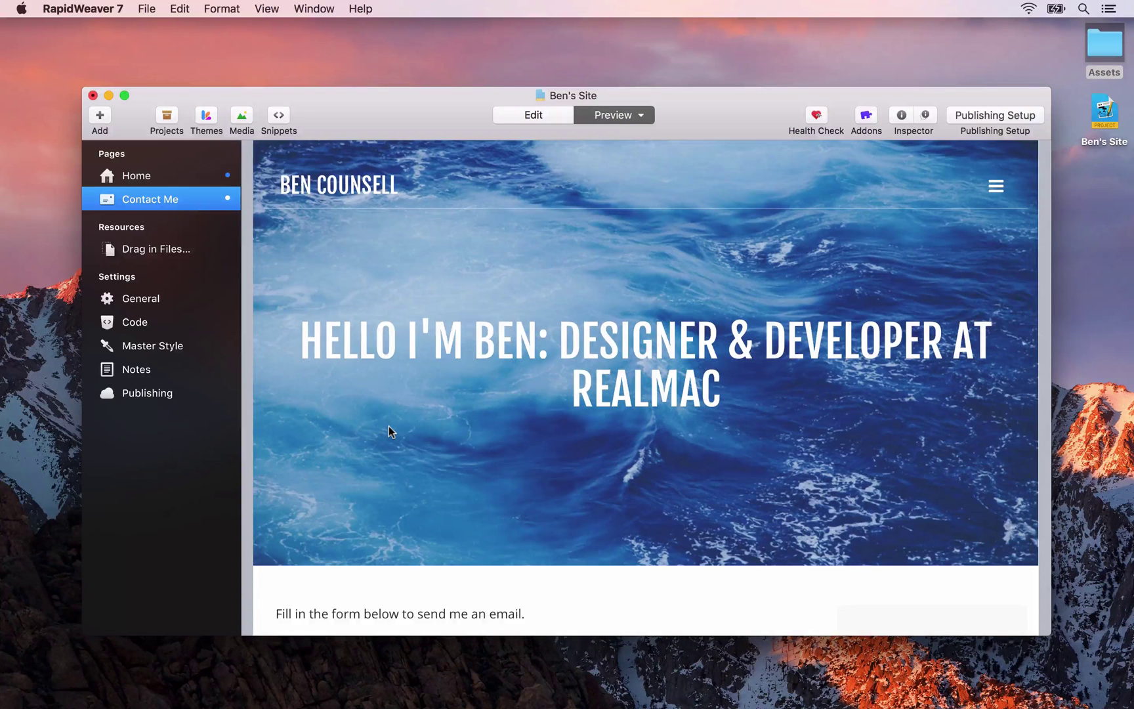
left_click(996, 186)
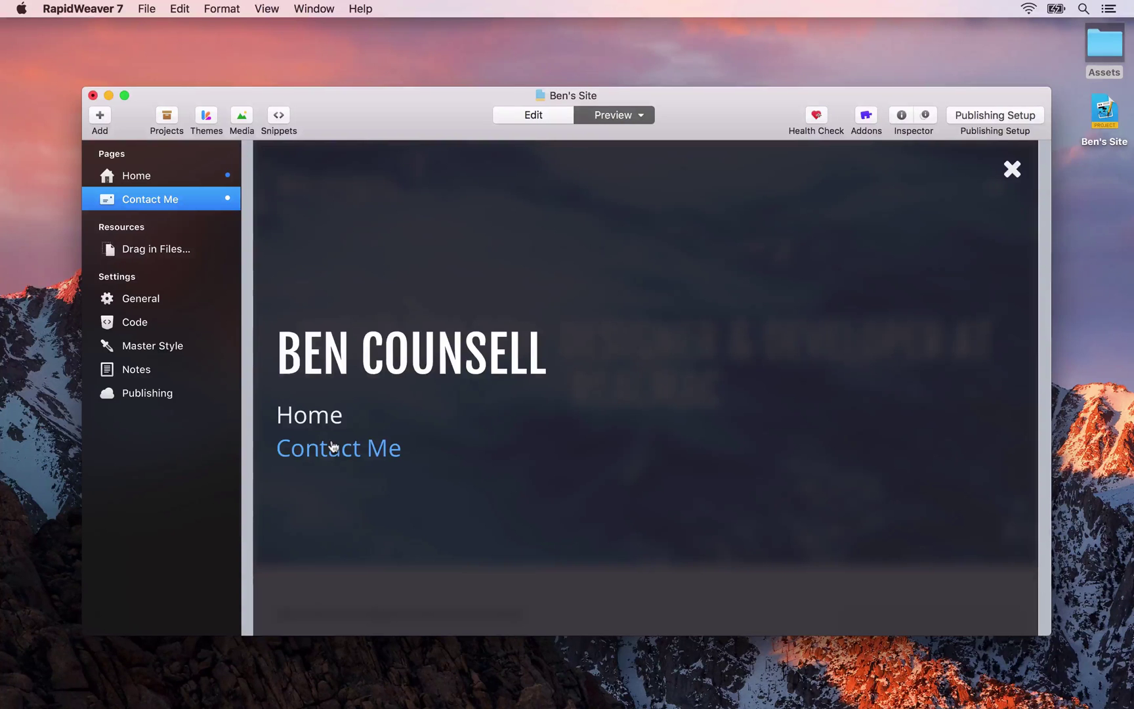
Shorten the page name to 'Contact' and verify it in the navigation overlay, then close it
double_click(145, 199)
key("Right")
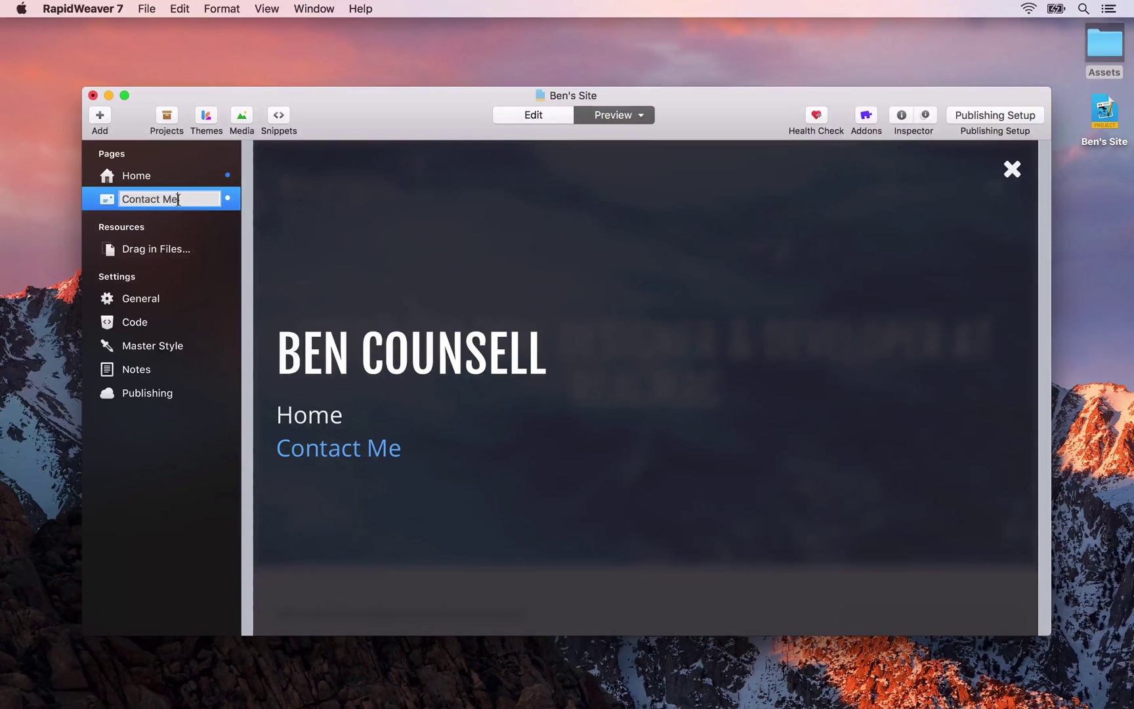
key("BackSpace")
key("BackSpace")
key("BackSpace")
key("Return")
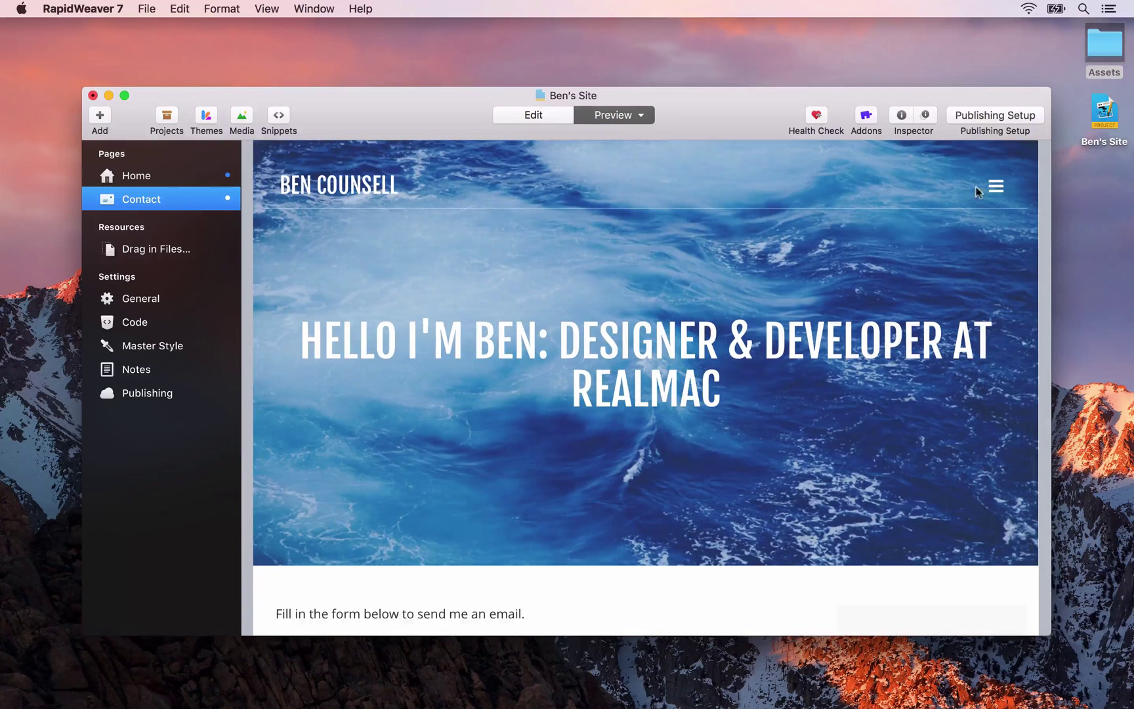
left_click(992, 188)
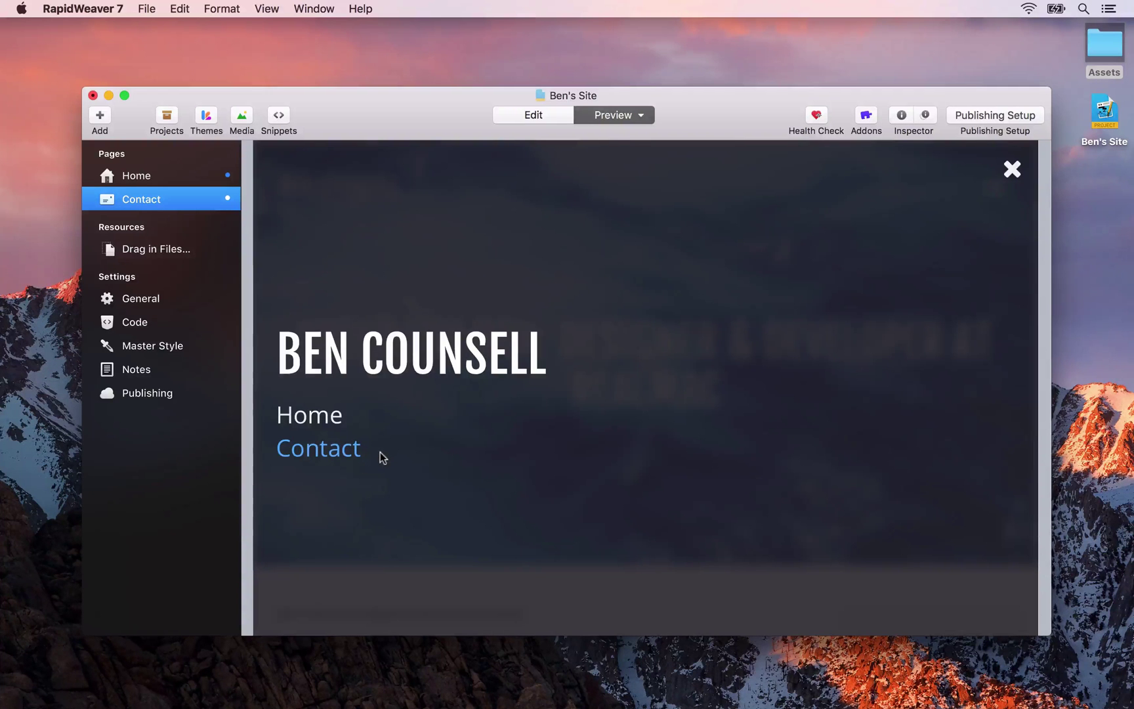
left_click(1012, 169)
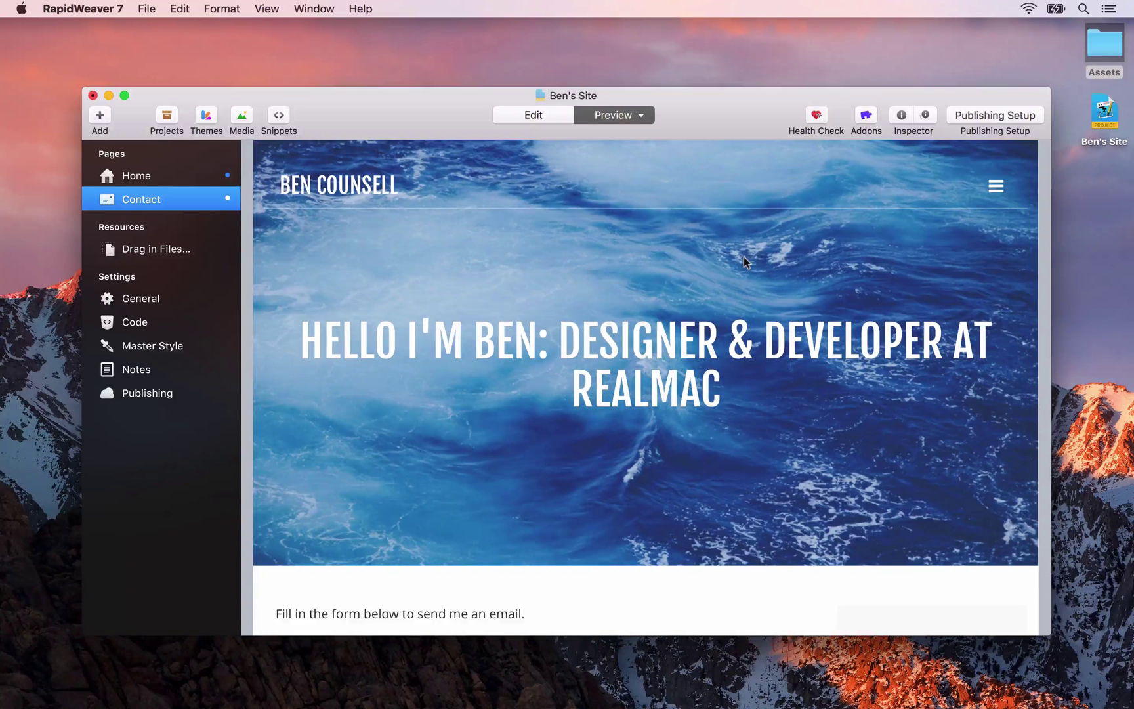
Return to Edit mode on the Contact form and bring up the File menu
left_click(567, 116)
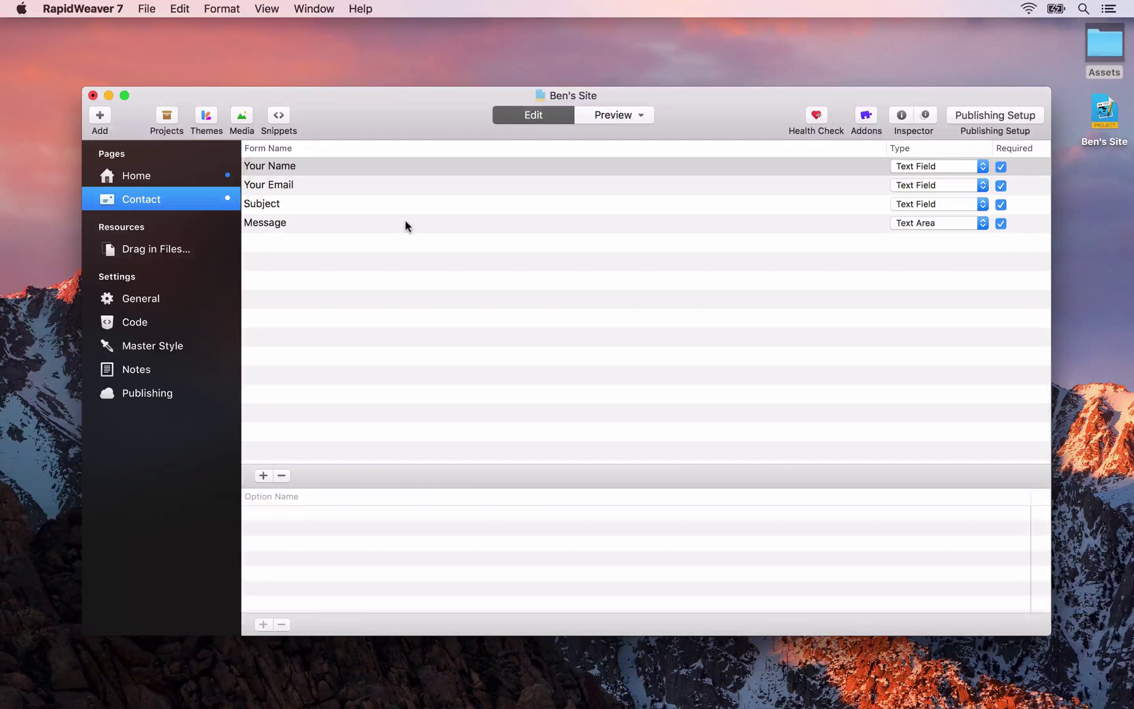
left_click(146, 8)
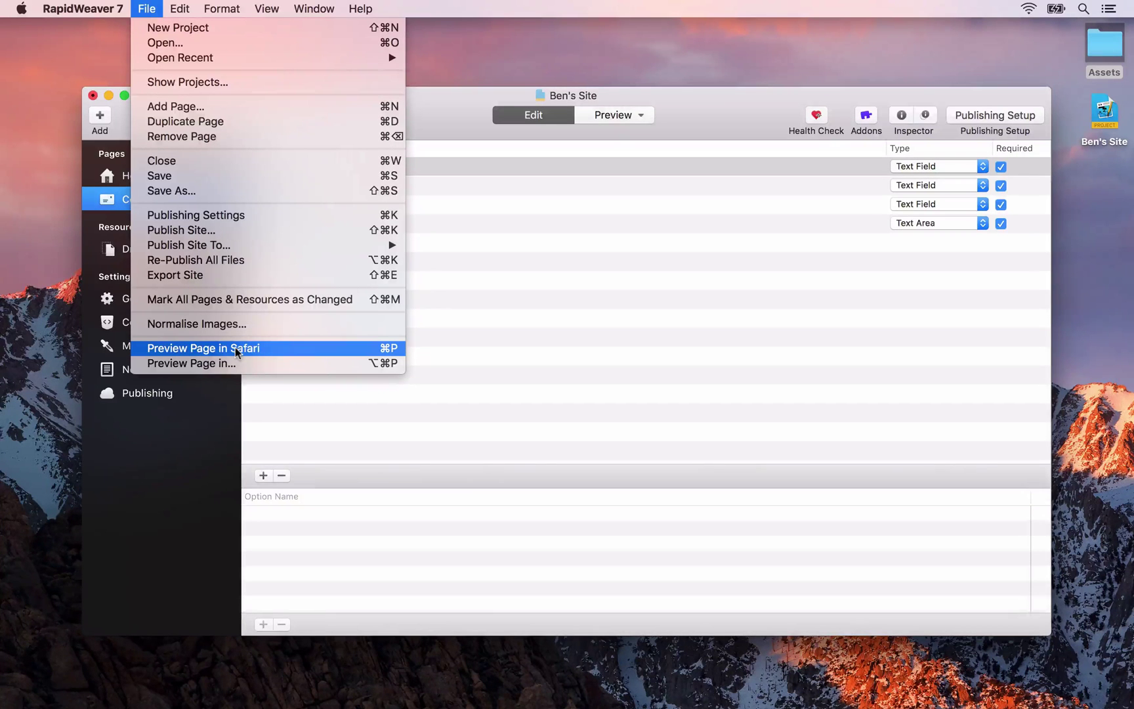
Preview the page in Safari and navigate between Home and Contact via the menu
left_click(384, 348)
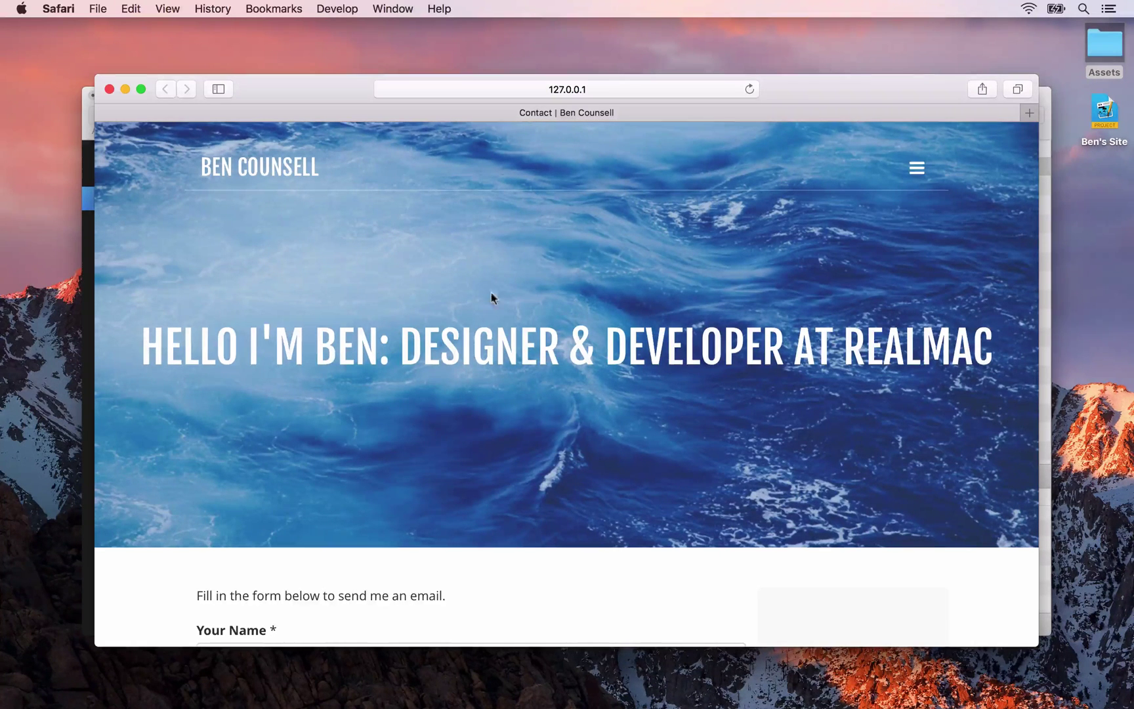
left_click(921, 172)
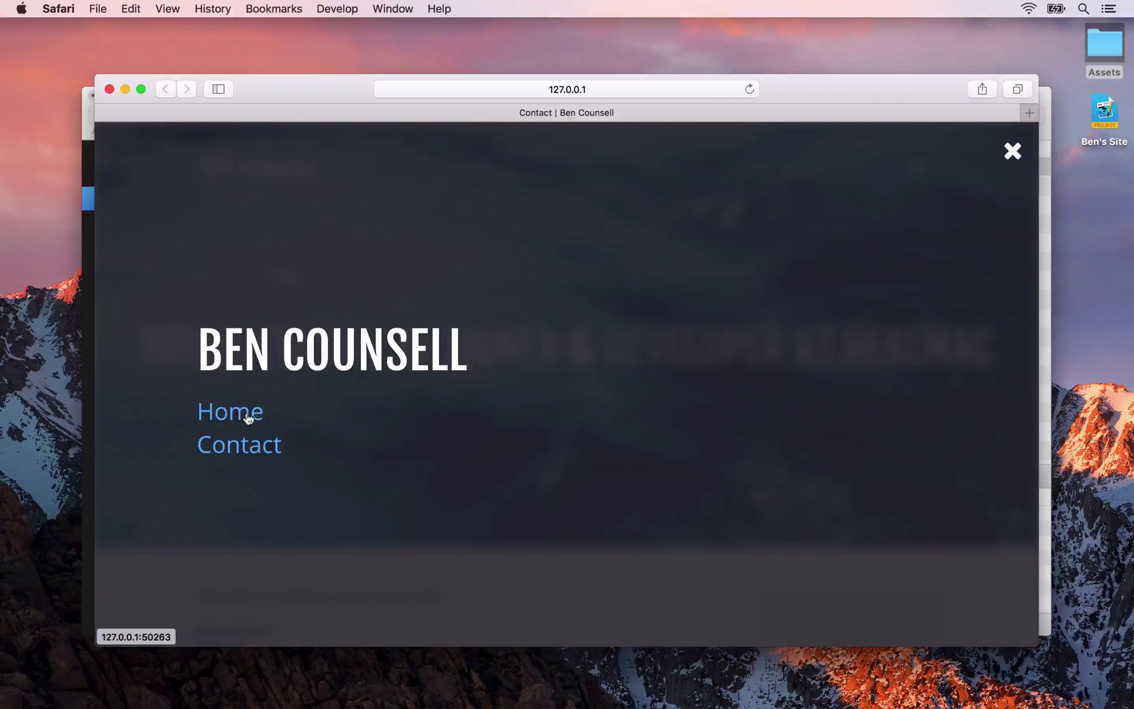
left_click(247, 418)
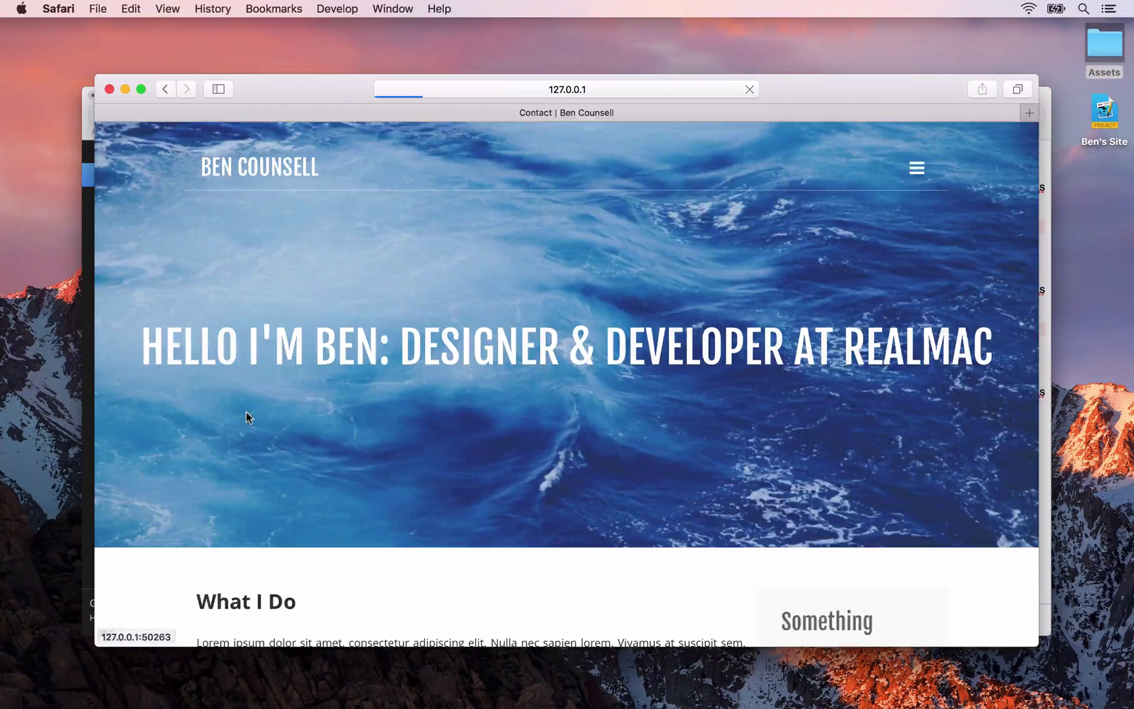
left_click(86, 188)
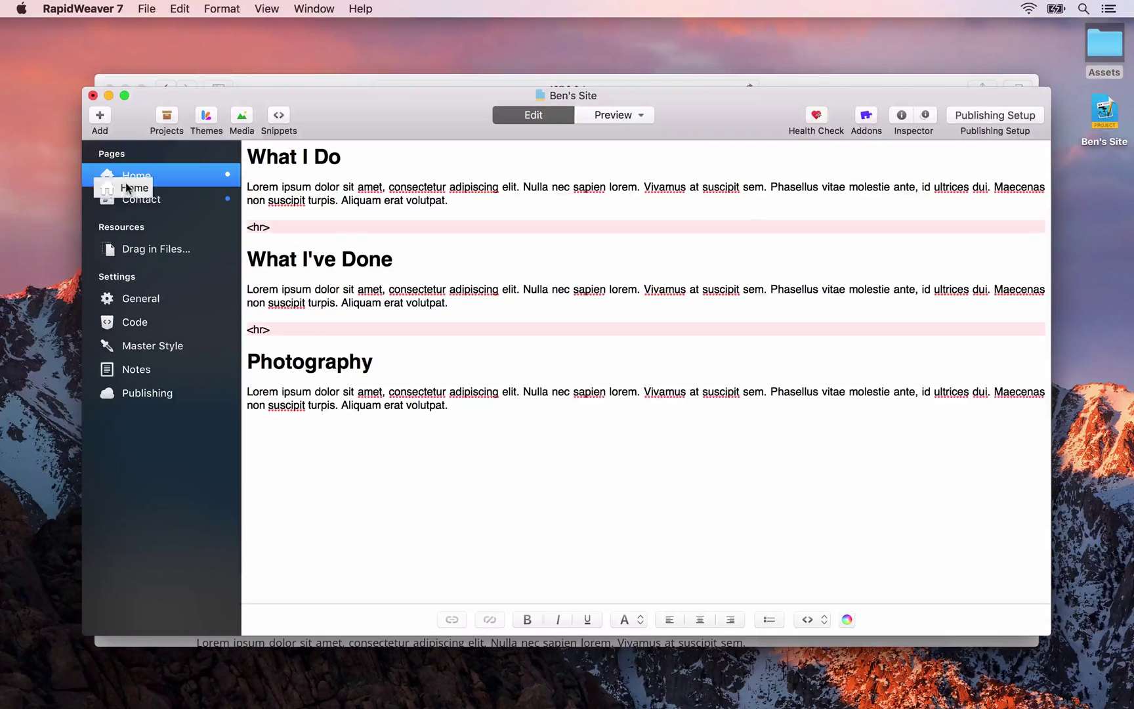
key("super+Tab")
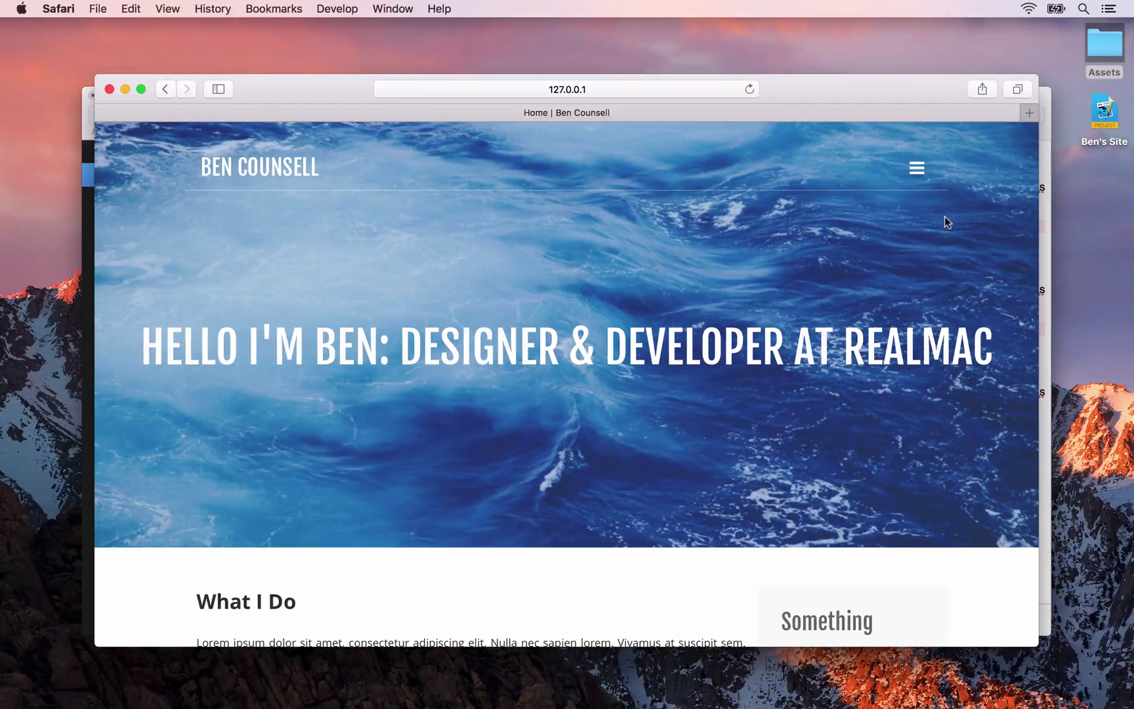
left_click(920, 183)
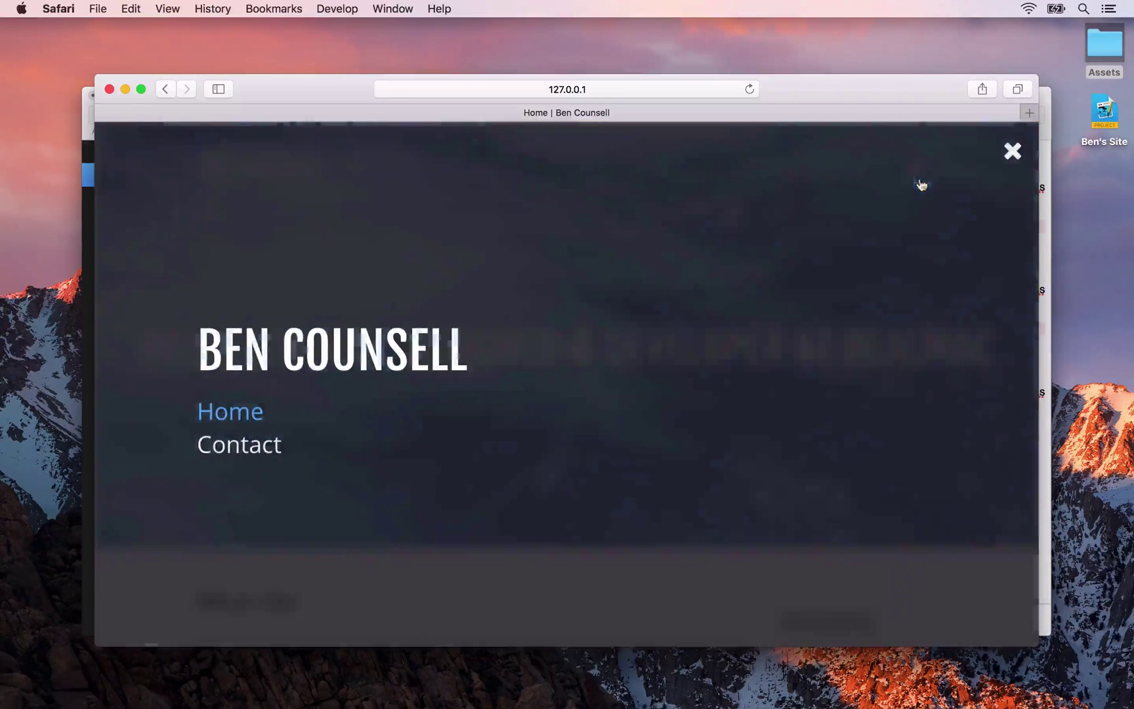
left_click(255, 453)
key("super+Tab")
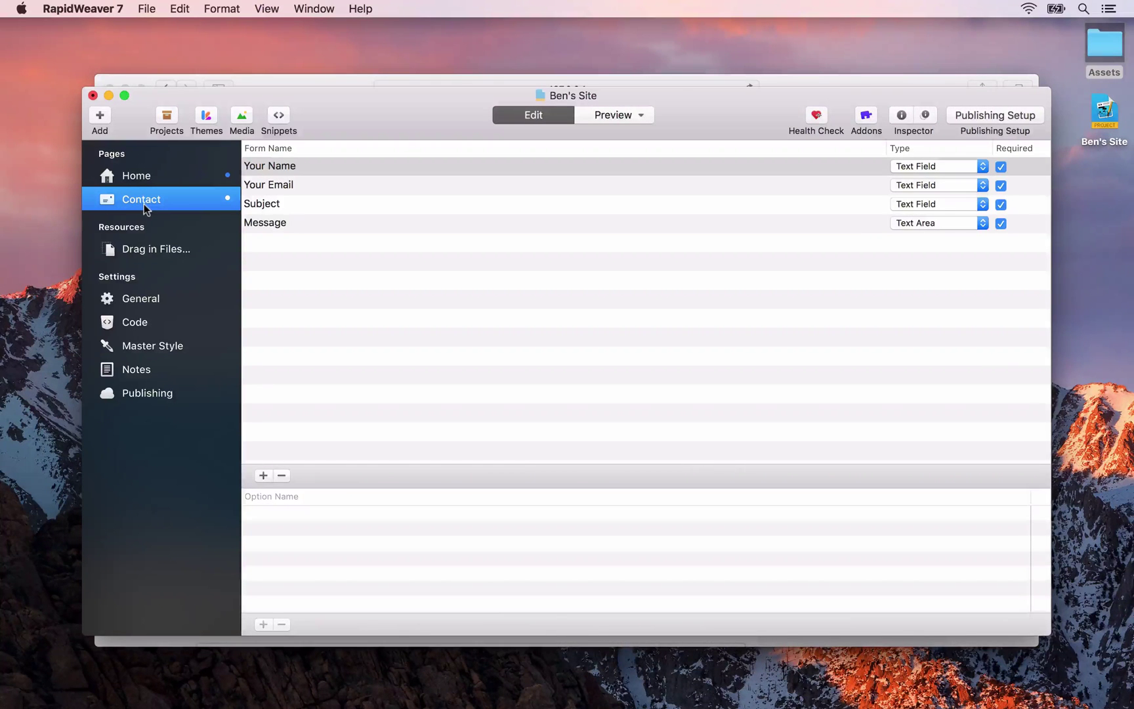
Check the four required fields (Your Name, Your Email, Subject, Message) and preview in Safari
left_click_drag(143, 203, 144, 204)
left_click_drag(144, 209, 145, 209)
left_click_drag(144, 209, 145, 209)
left_click_drag(145, 209, 144, 209)
left_click_drag(144, 209, 144, 209)
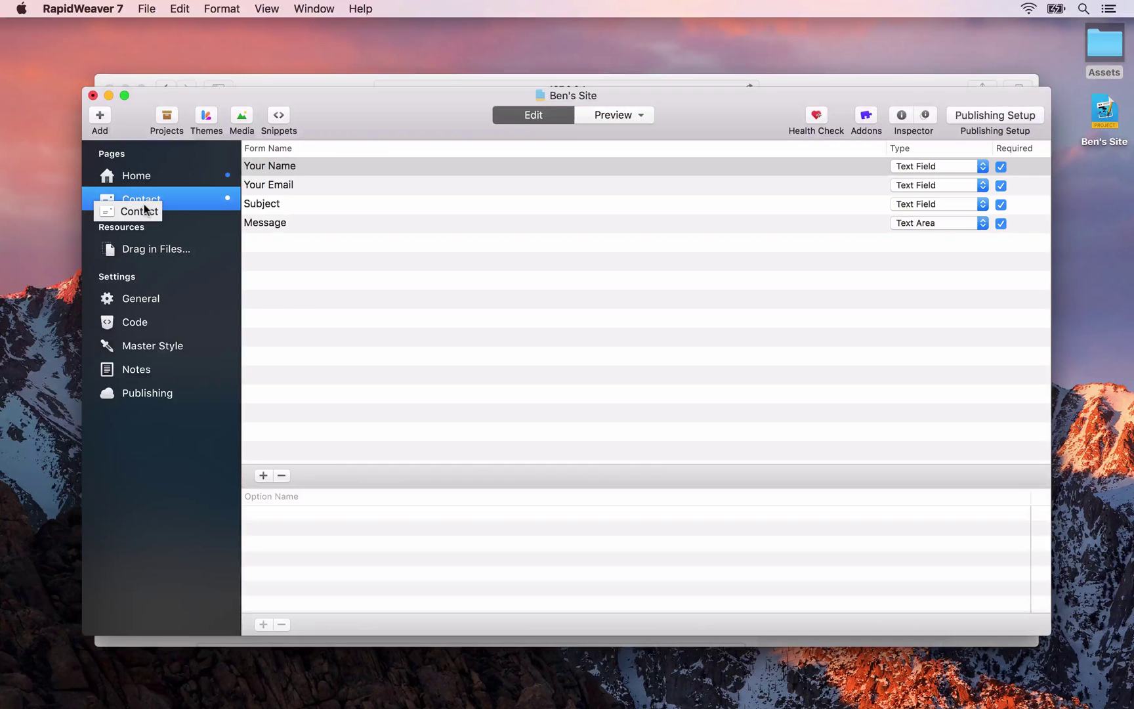
left_click_drag(145, 209, 143, 203)
key("super+shift+p")
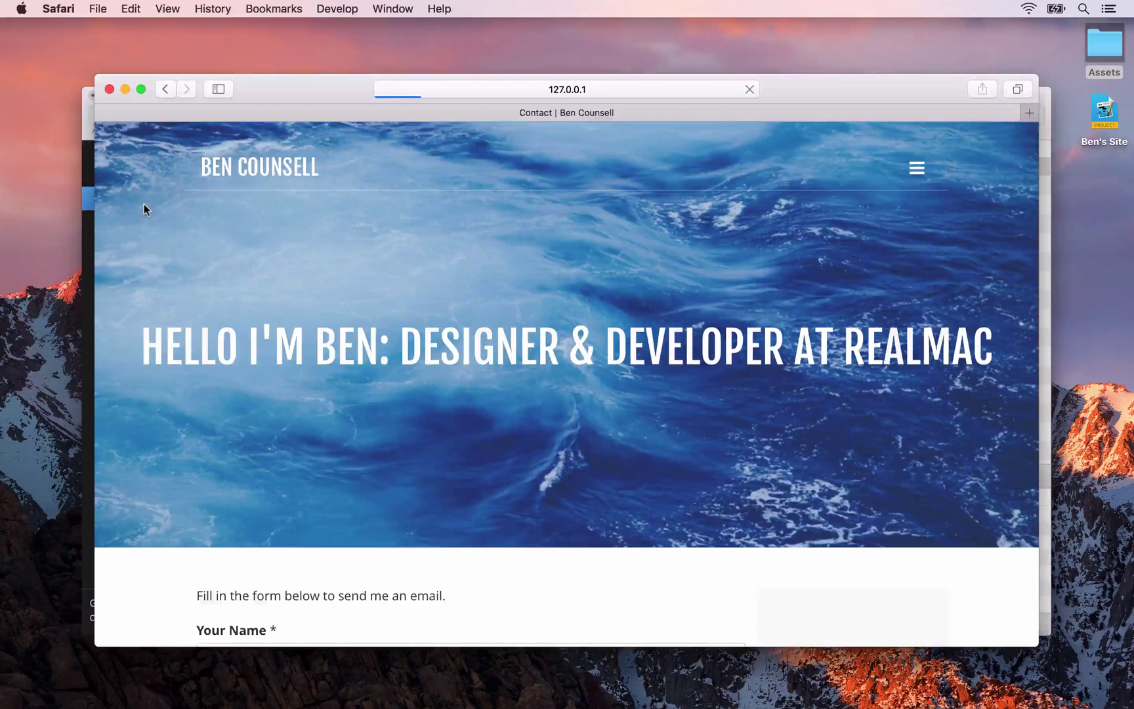
scroll(333, 416, "down", 5)
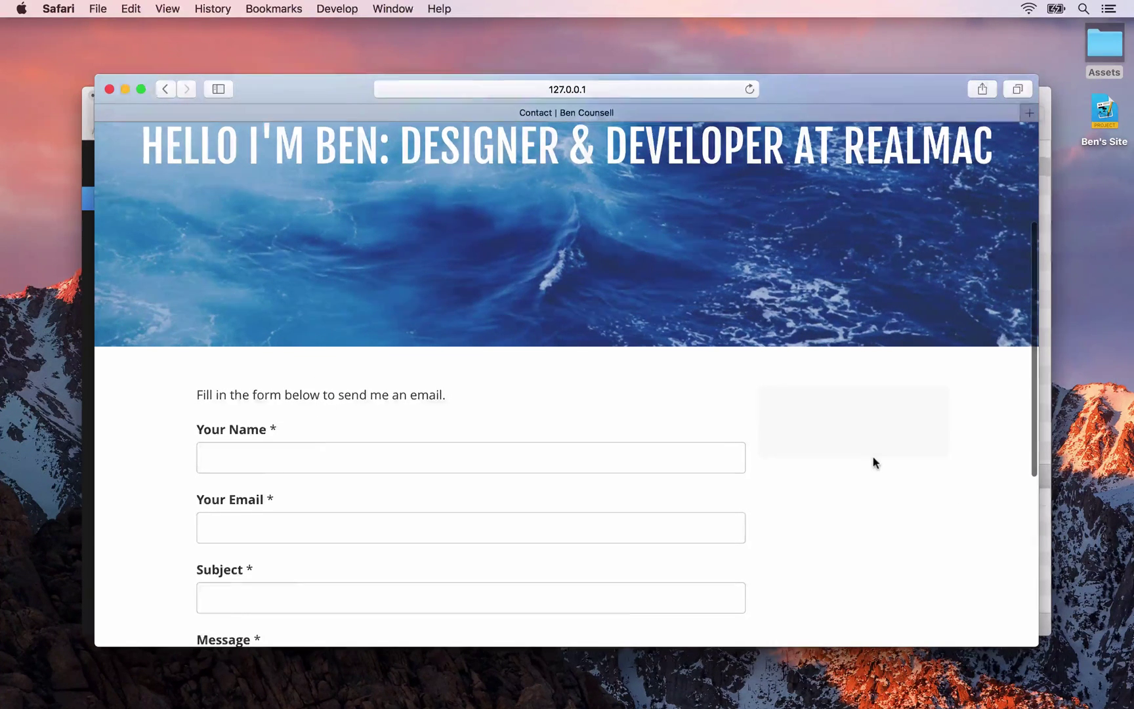
key("super+Tab")
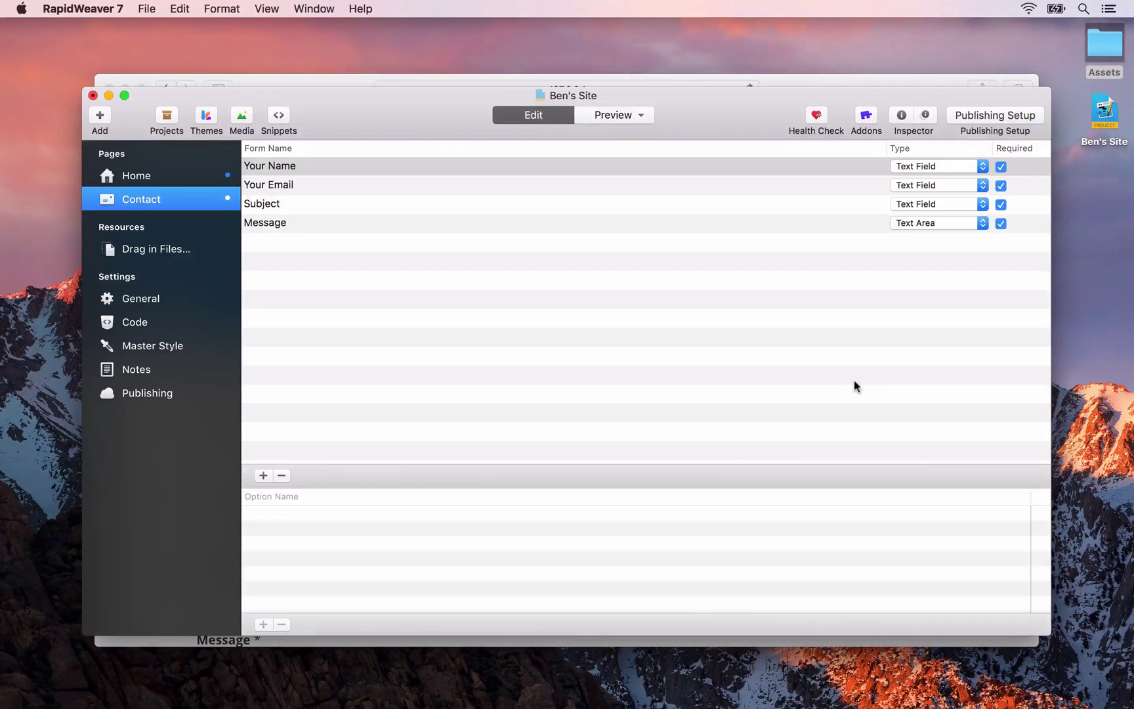
Replace the Contact Form Settings' Send To placeholder with the site owner's e-mail address
left_click(900, 117)
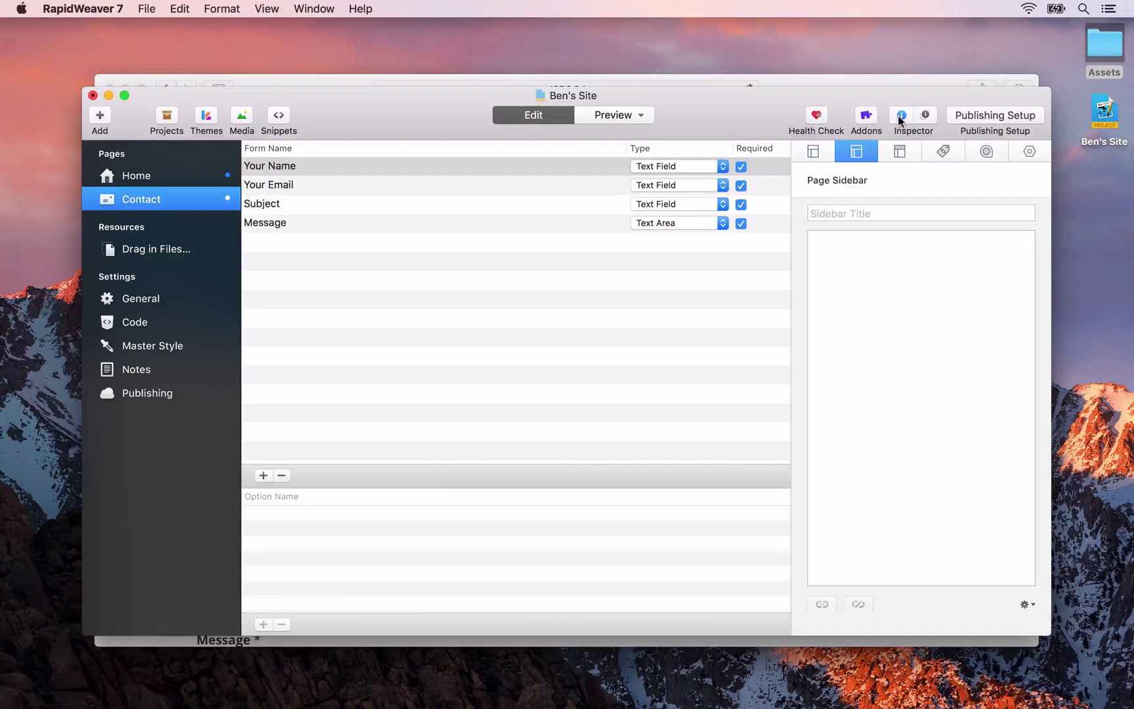
left_click(1028, 153)
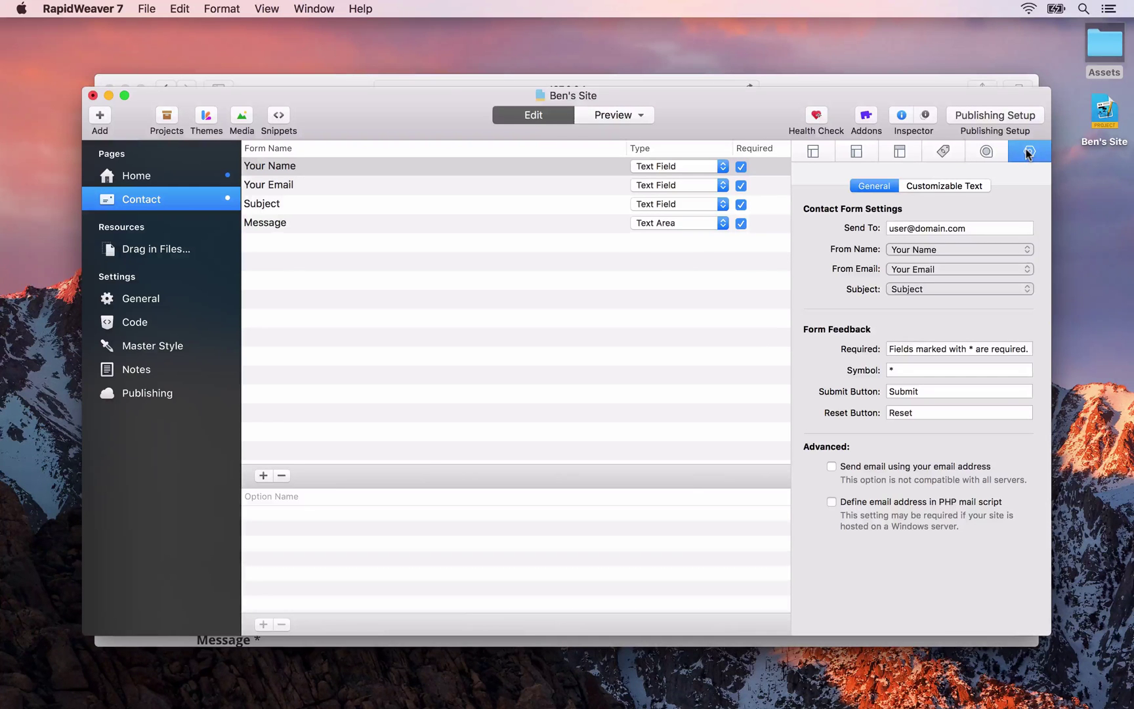
double_click(908, 229)
triple_click(927, 228)
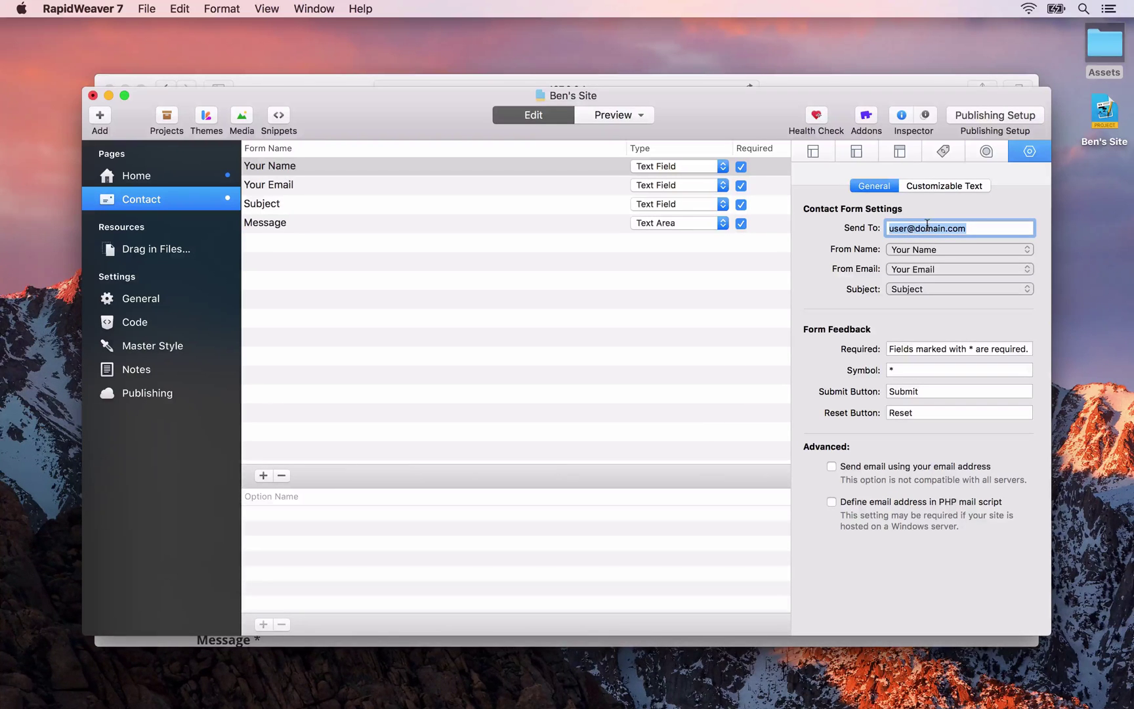
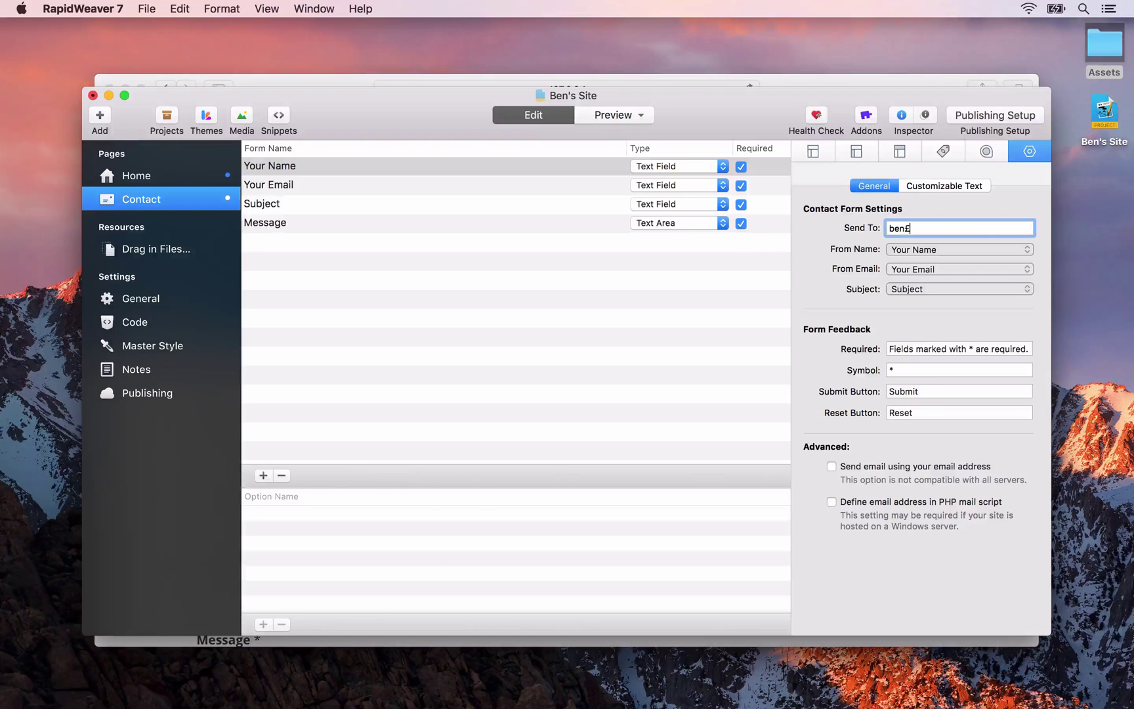
Replace the Customizable Text header sentence with 'Get In Touch'
left_click(941, 186)
triple_click(862, 229)
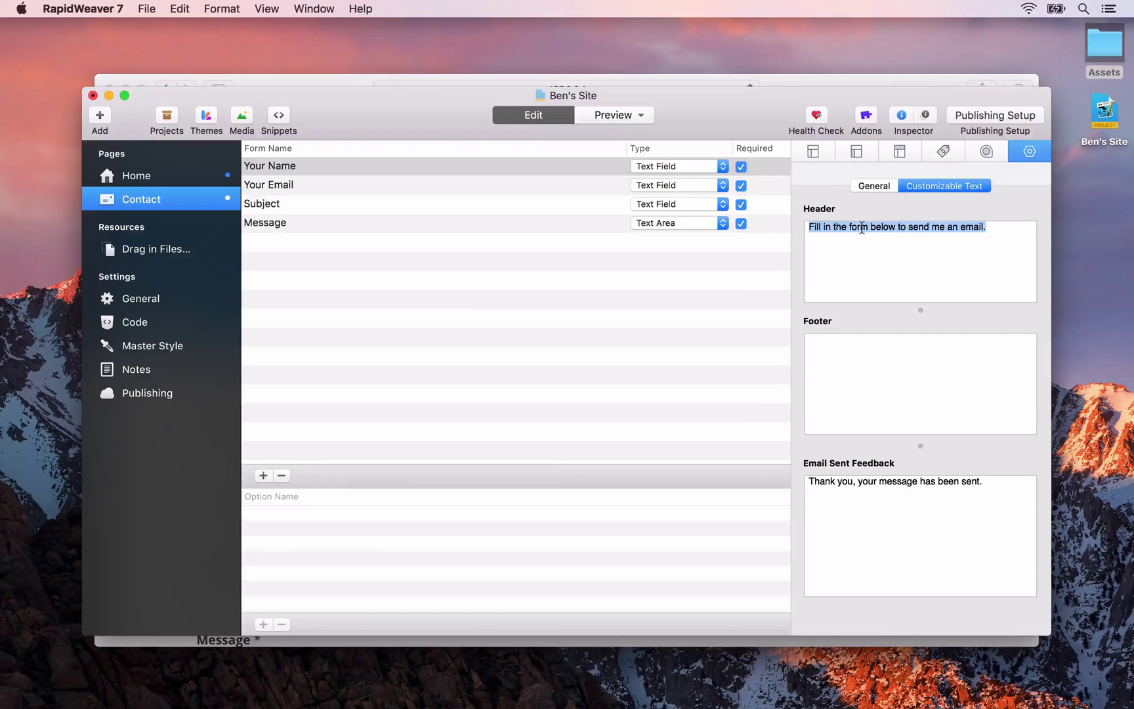
key("BackSpace")
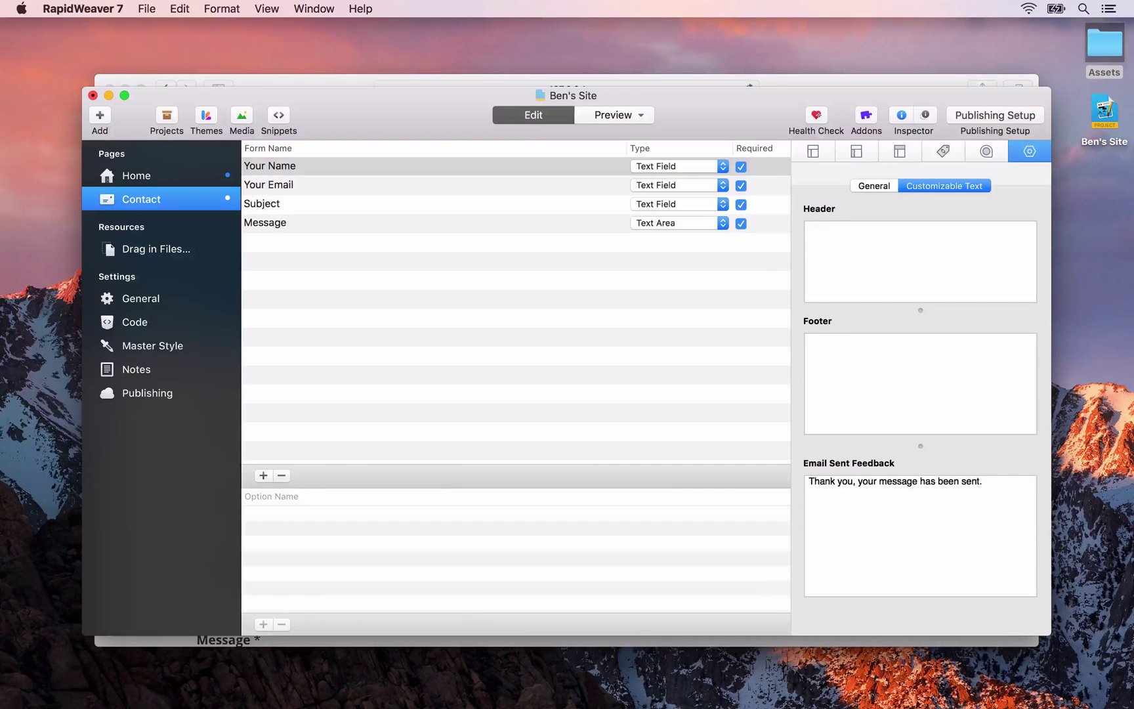
type("Get In Touch")
key("super+a")
key("super+c")
left_click(209, 5)
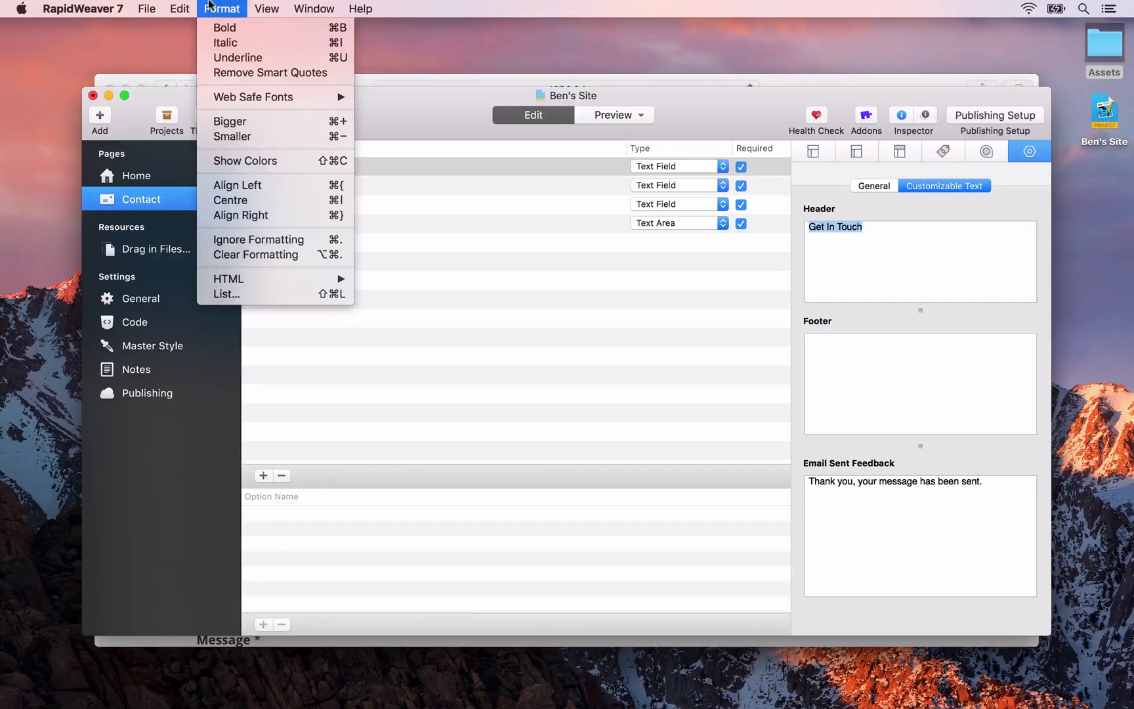
mouse_move(258, 282)
left_click(867, 233)
left_click(867, 236)
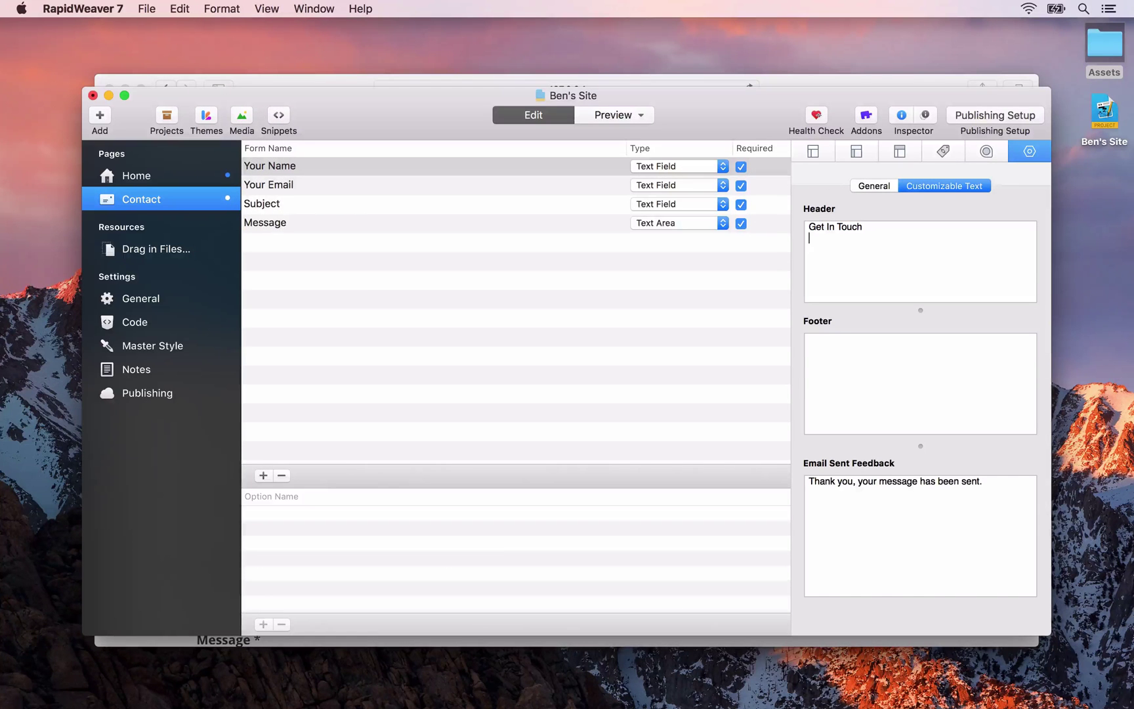
Drop the 'Lorem ipsum 60 words' text from the Assets folder into the Header box
double_click(1112, 29)
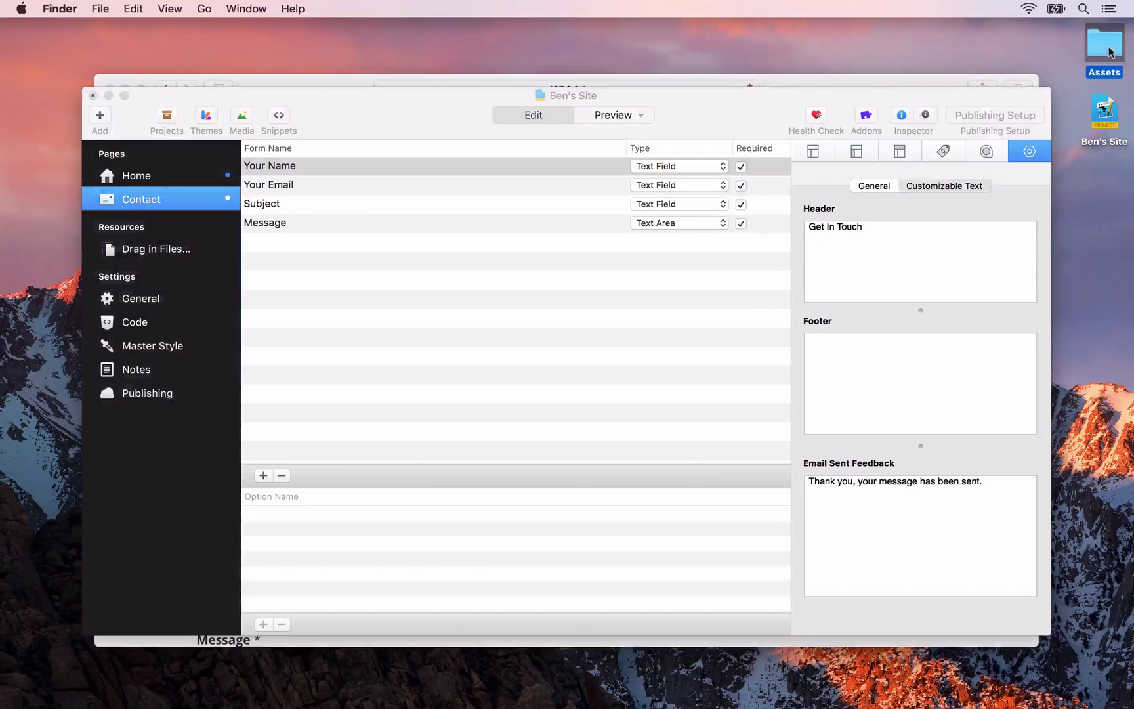
left_click_drag(946, 395, 873, 276)
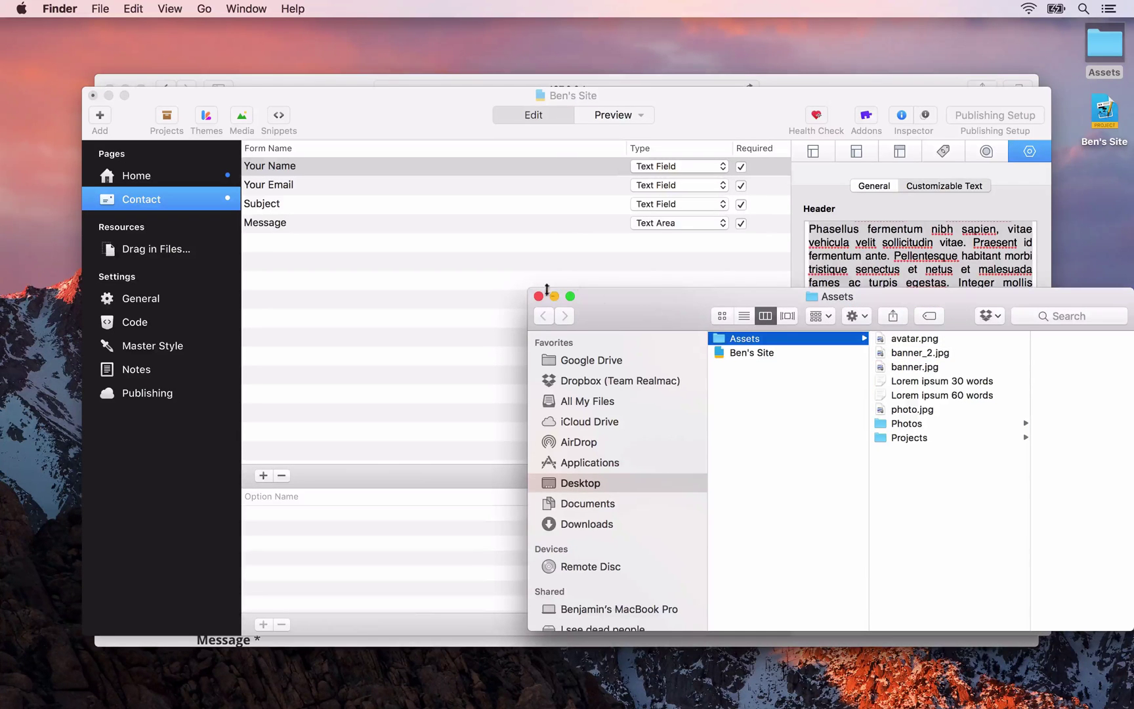
left_click(538, 296)
left_click(886, 299)
left_click(884, 283)
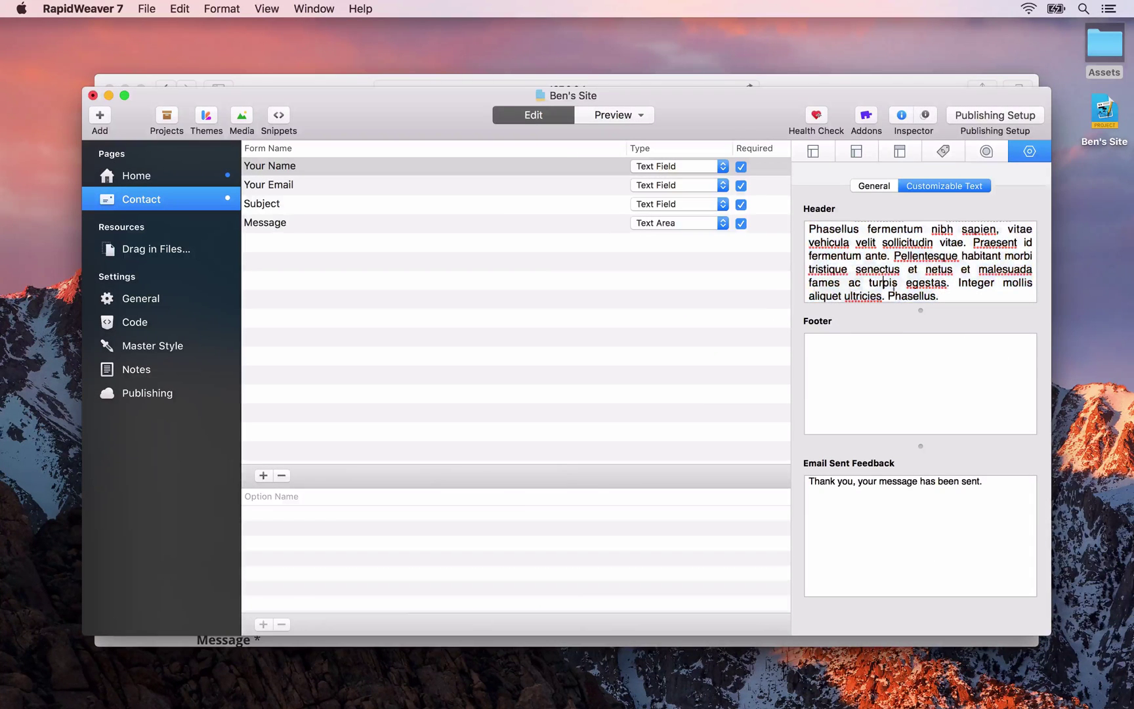
left_click_drag(921, 310, 932, 372)
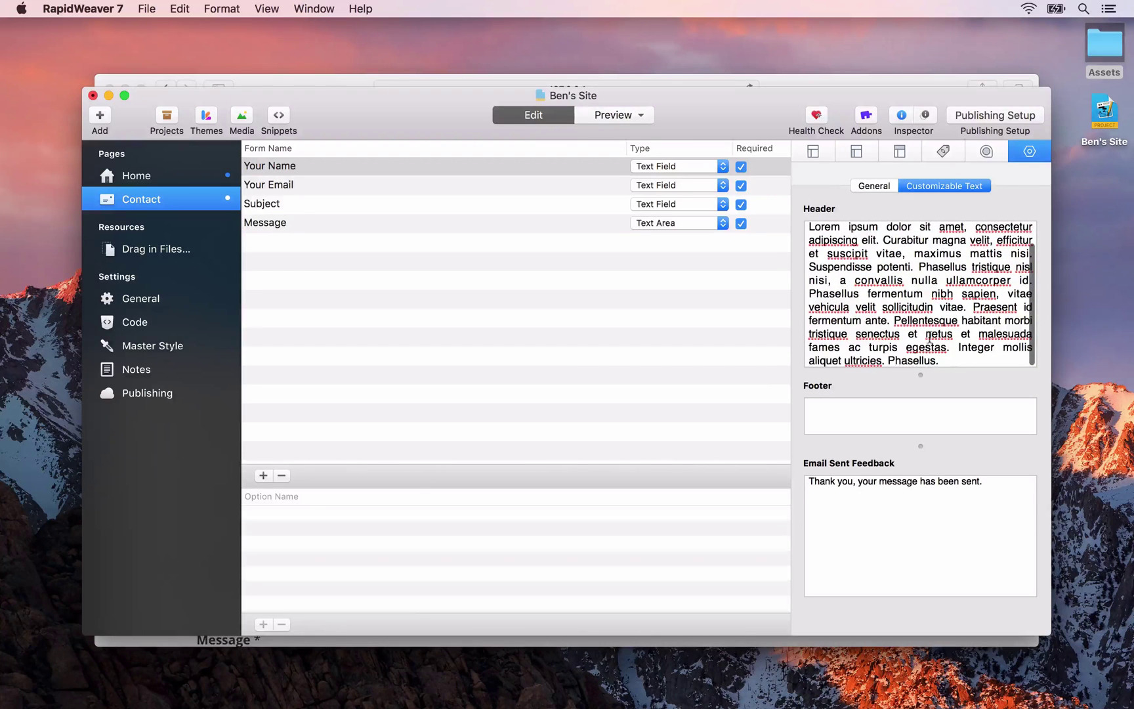
Paste 'Get In Touch' above the paragraph and make it bold and larger
key("super+Up")
key("super+v")
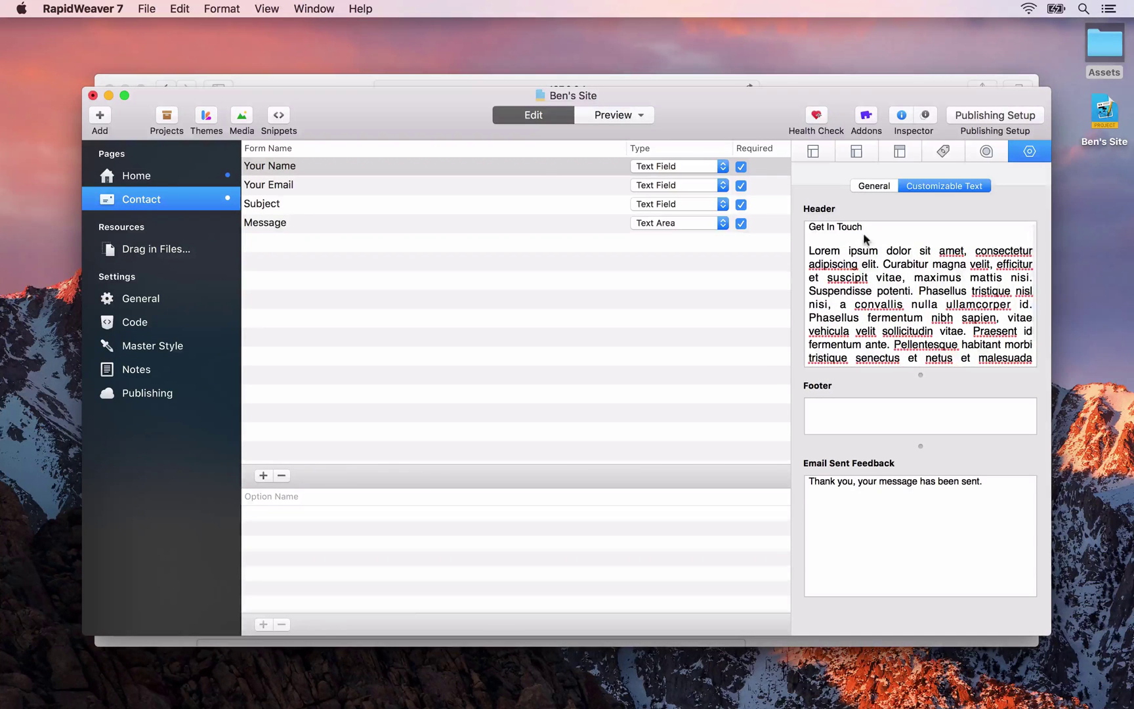
left_click_drag(809, 227, 863, 227)
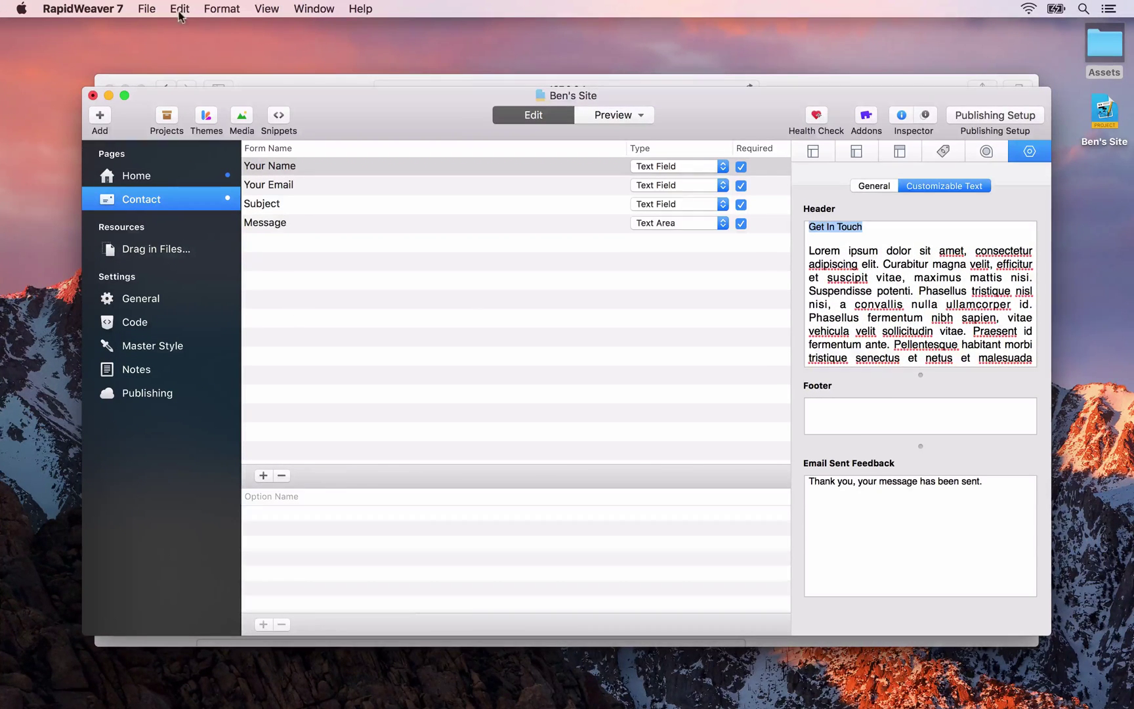
key("shift+Right")
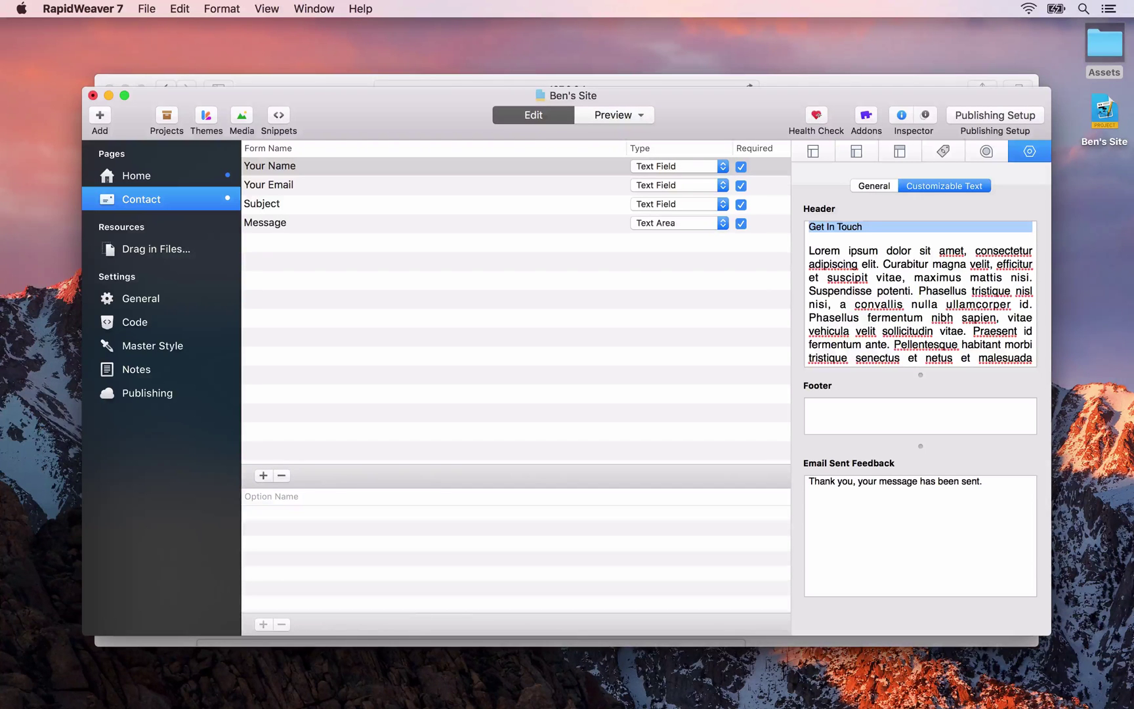
key("super+b")
key("super+plus")
key("super+plus")
key("super+plus")
key("super+plus")
key("super+plus")
key("super+plus")
key("super+plus")
key("super+plus")
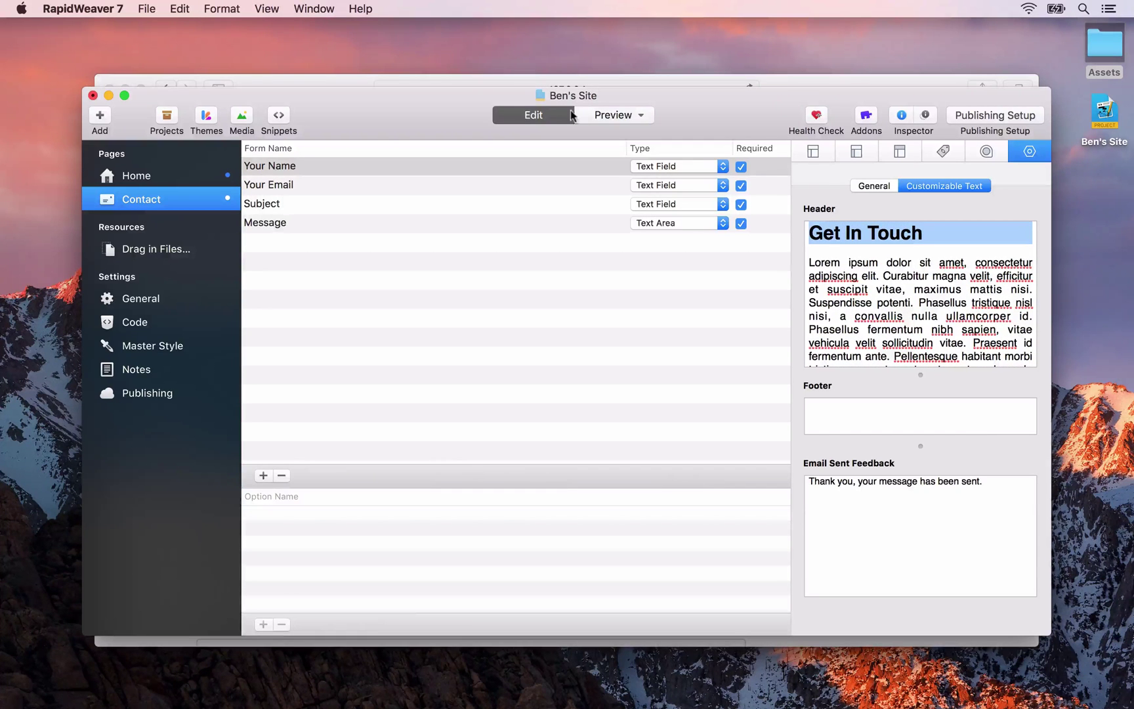
left_click(600, 118)
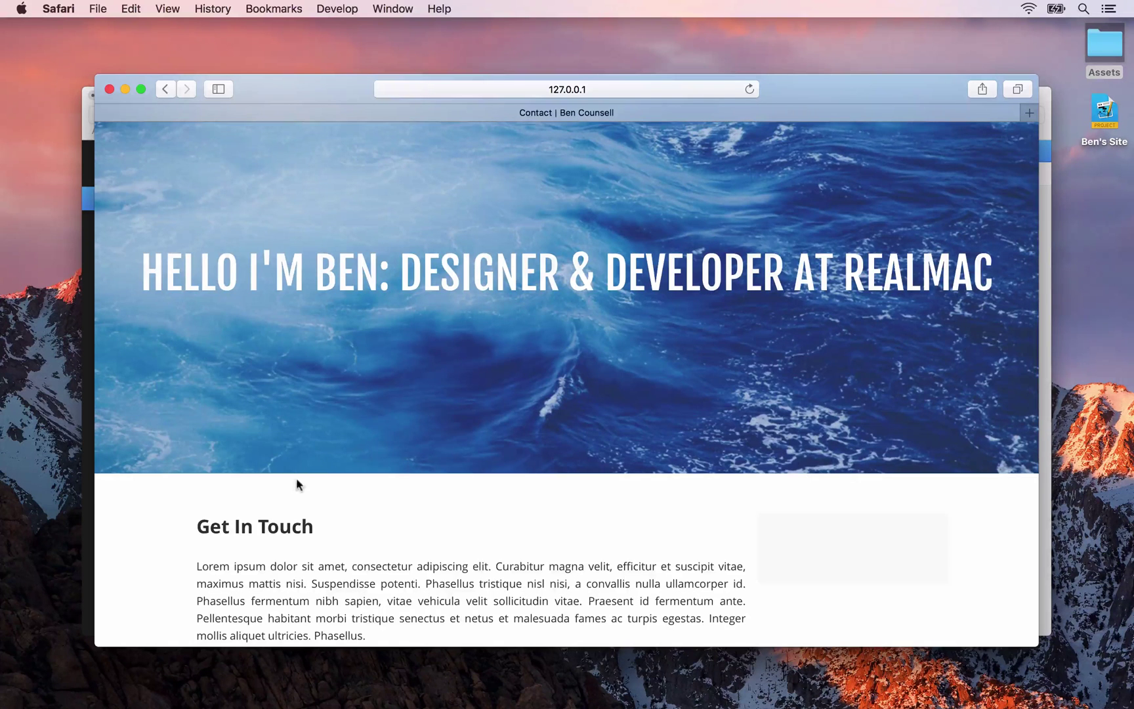
Scroll the Safari preview to check the Get In Touch heading and paragraph above the form
scroll(310, 549, "down", 5)
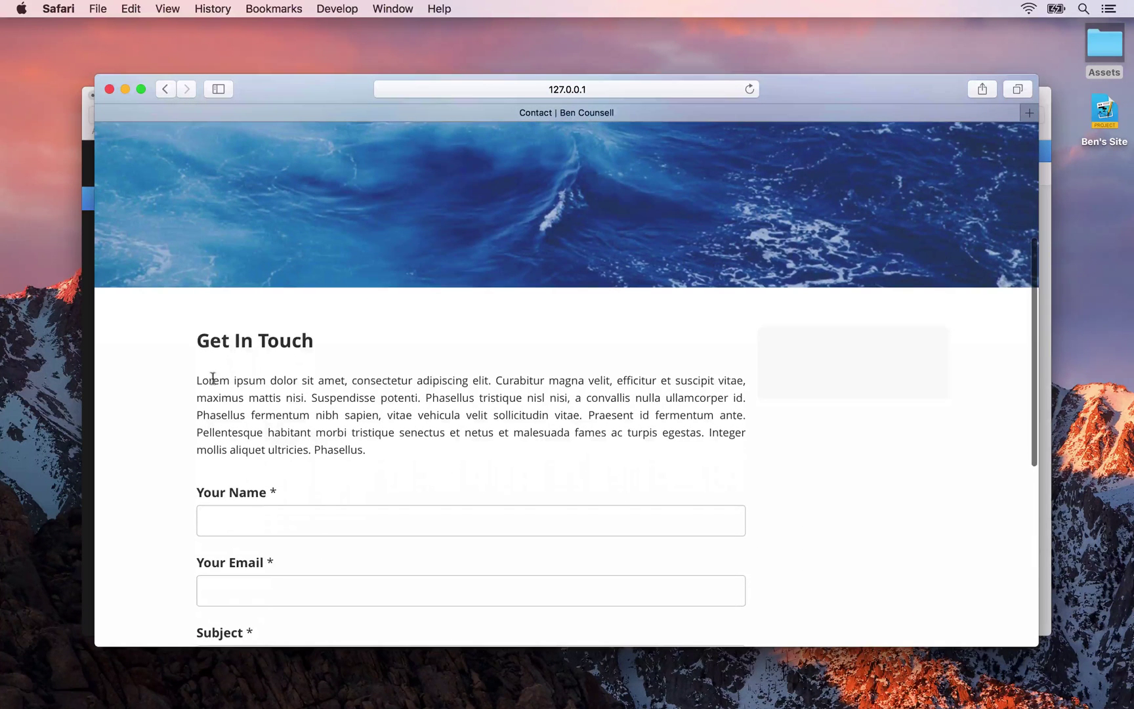
left_click_drag(213, 379, 263, 484)
scroll(262, 484, "down", 3)
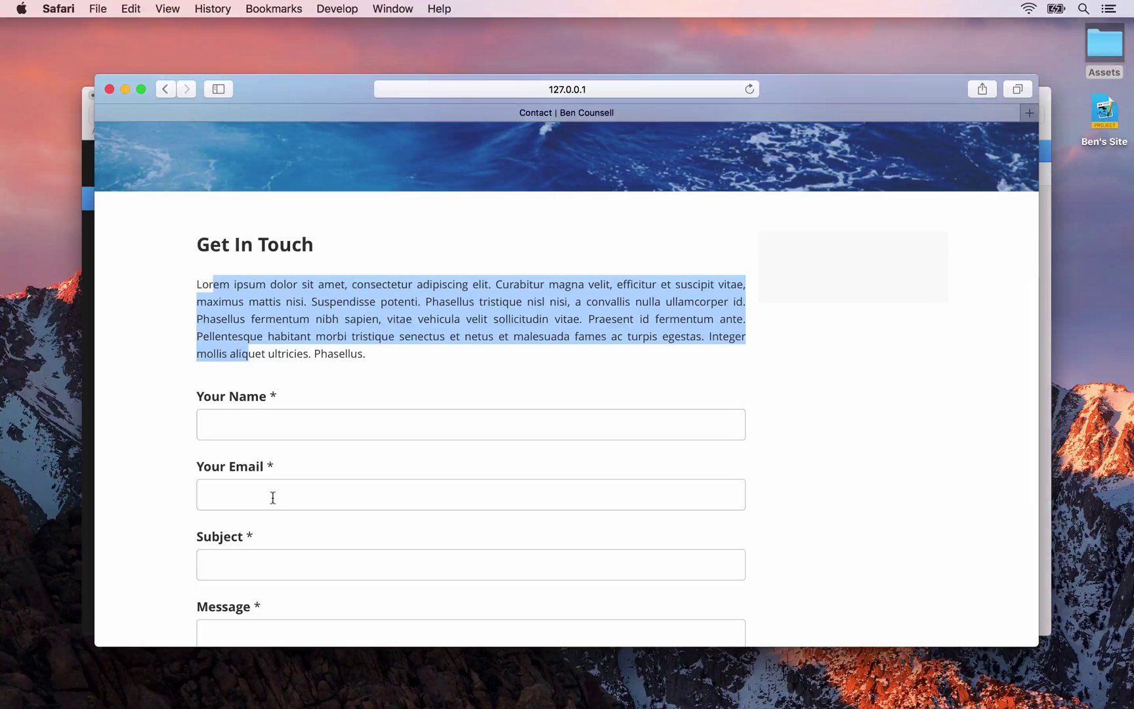
left_click(254, 378)
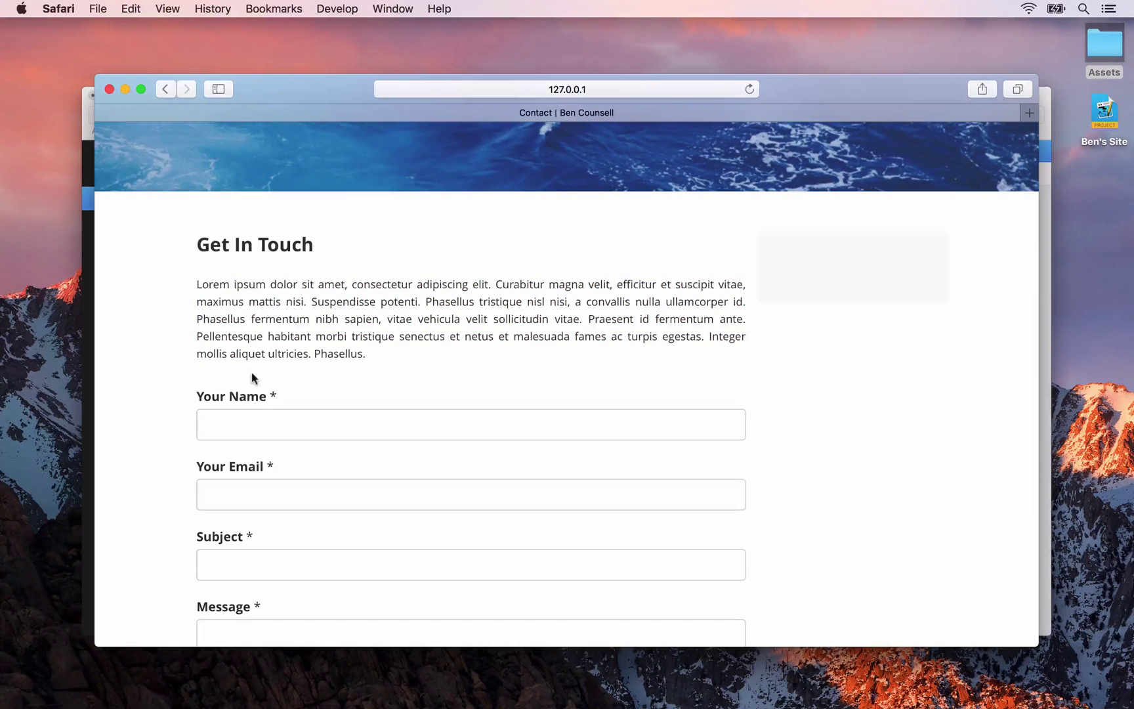
key("super+Tab")
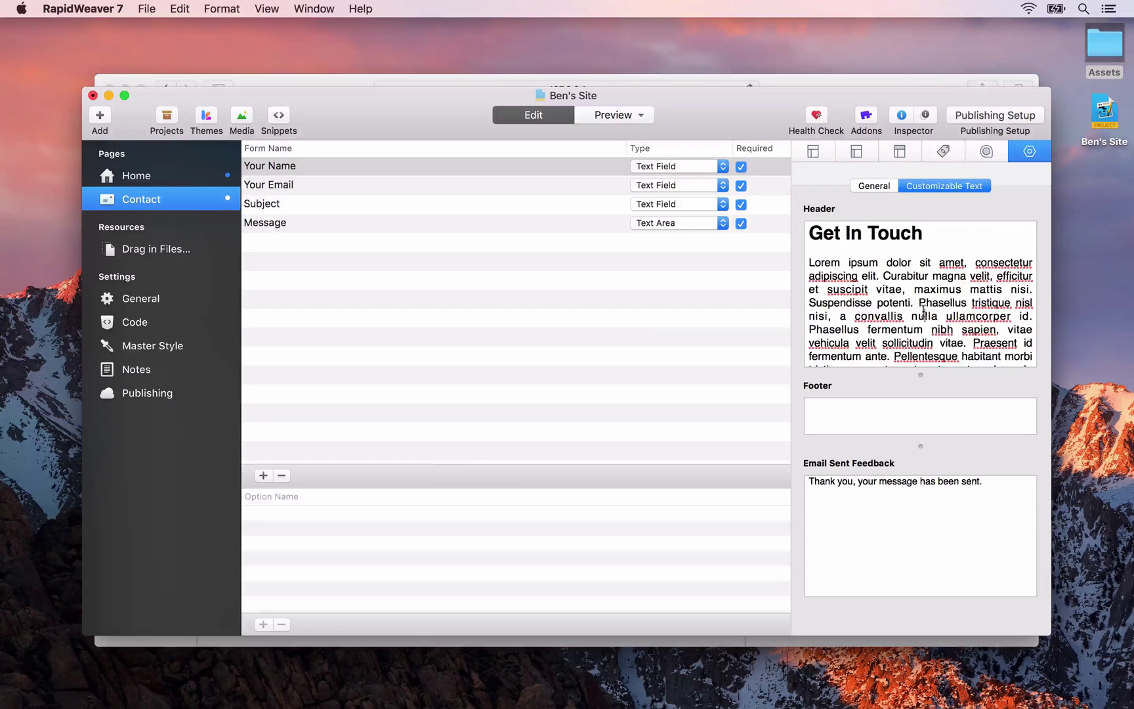
Add an <hr> tag after the header text as raw HTML, then preview the Contact page
scroll(924, 315, "down", 3)
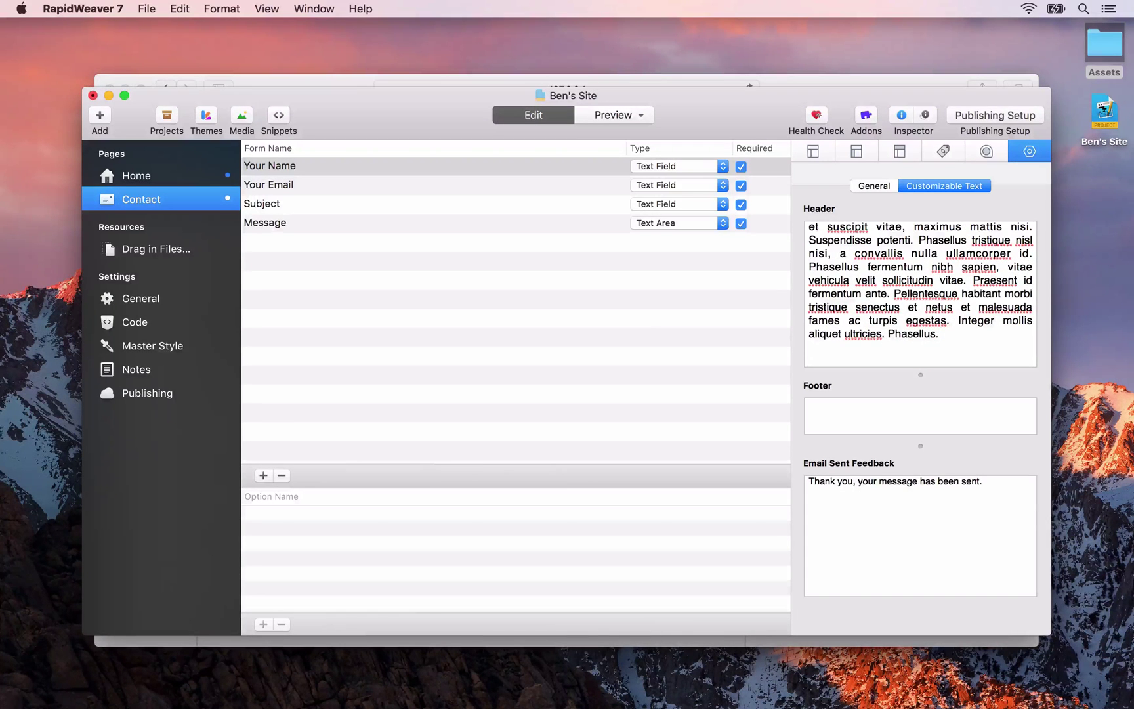
type("hr>")
left_click_drag(809, 360, 832, 361)
left_click(221, 8)
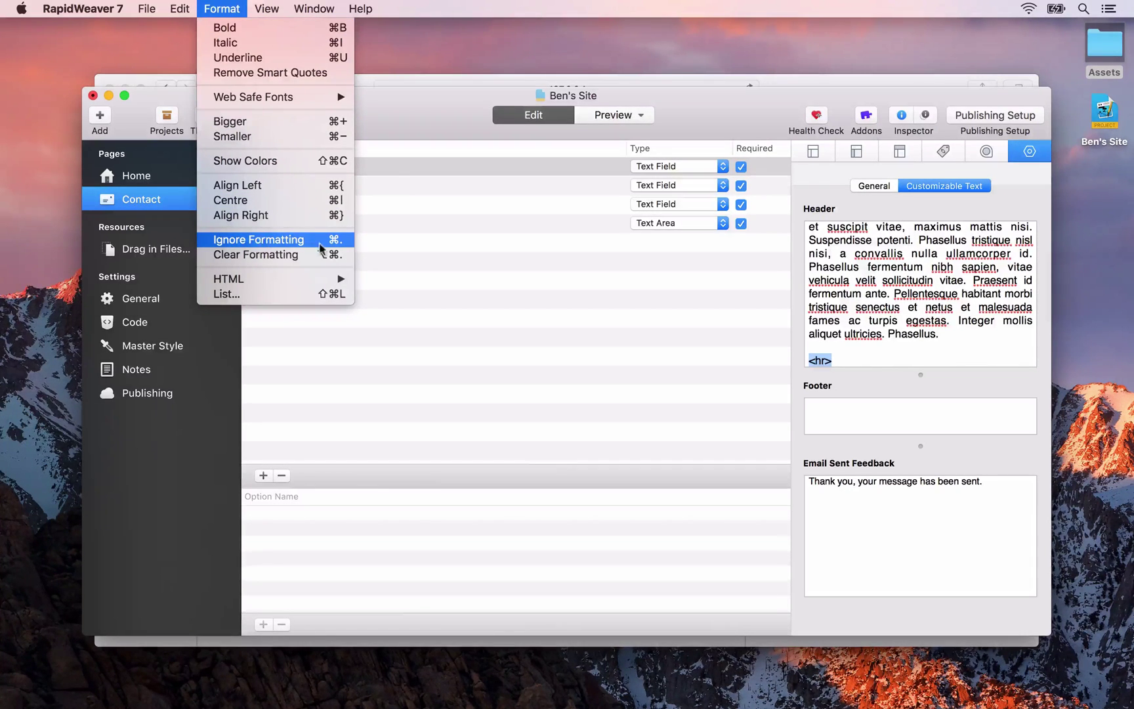
left_click(339, 243)
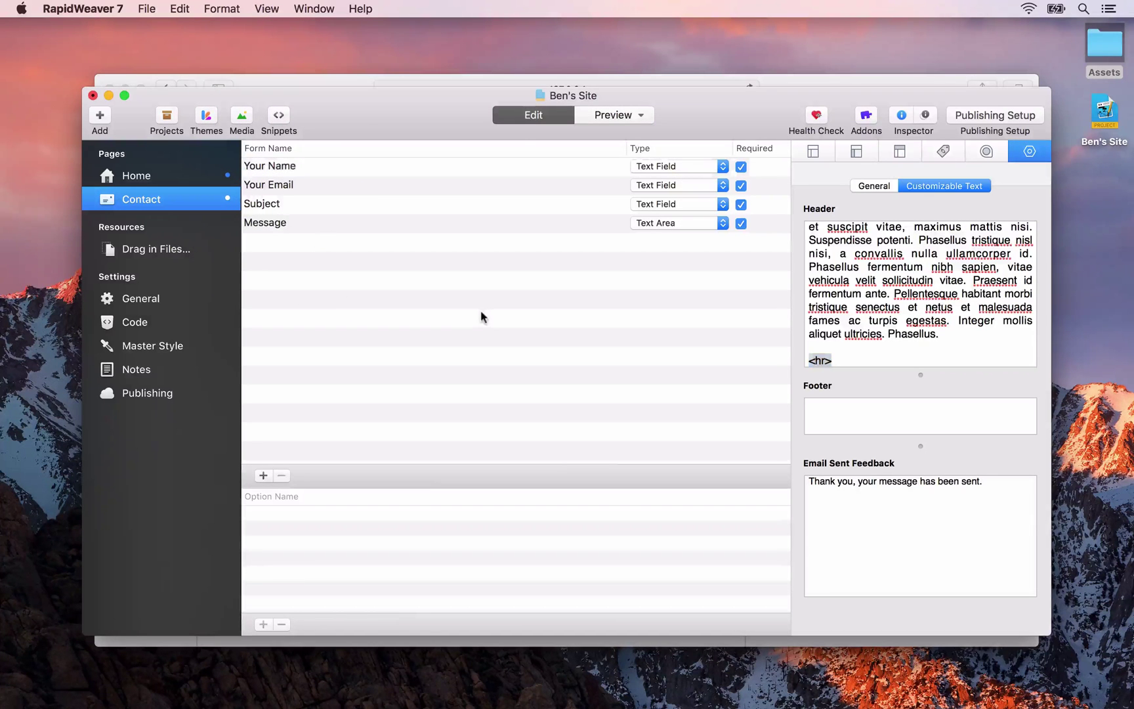
left_click(855, 320)
left_click(837, 405)
key("super+shift+p")
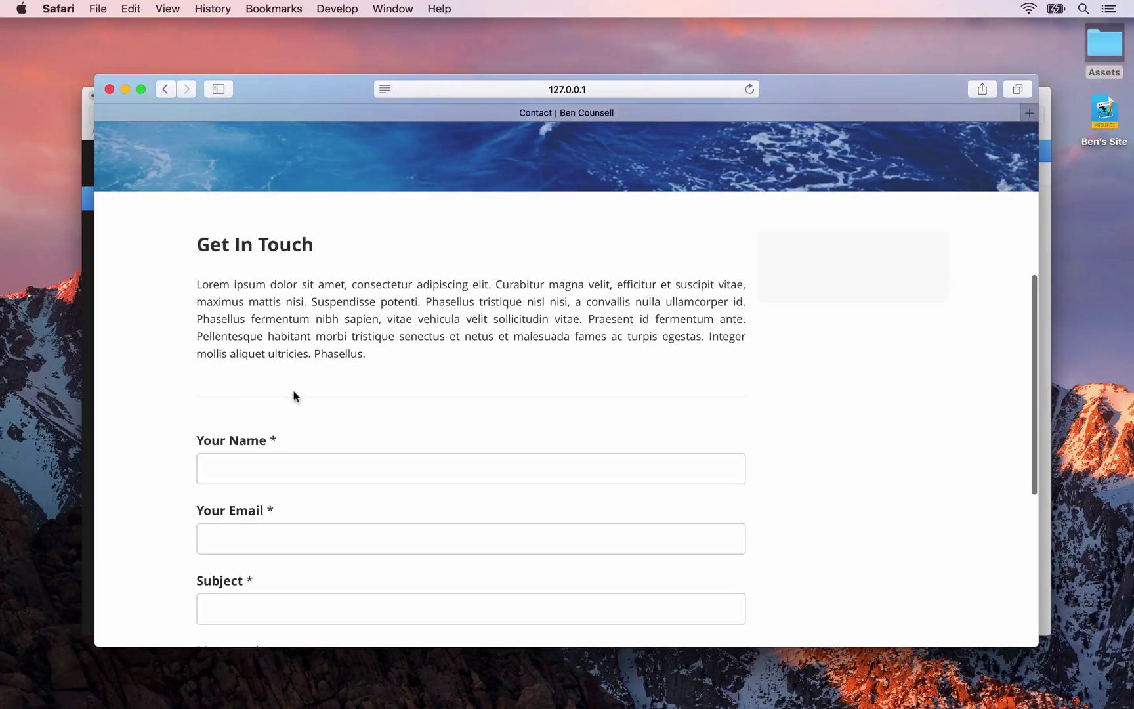
Scroll through the Contact page preview in Safari, then return to RapidWeaver
scroll(363, 397, "down", 10)
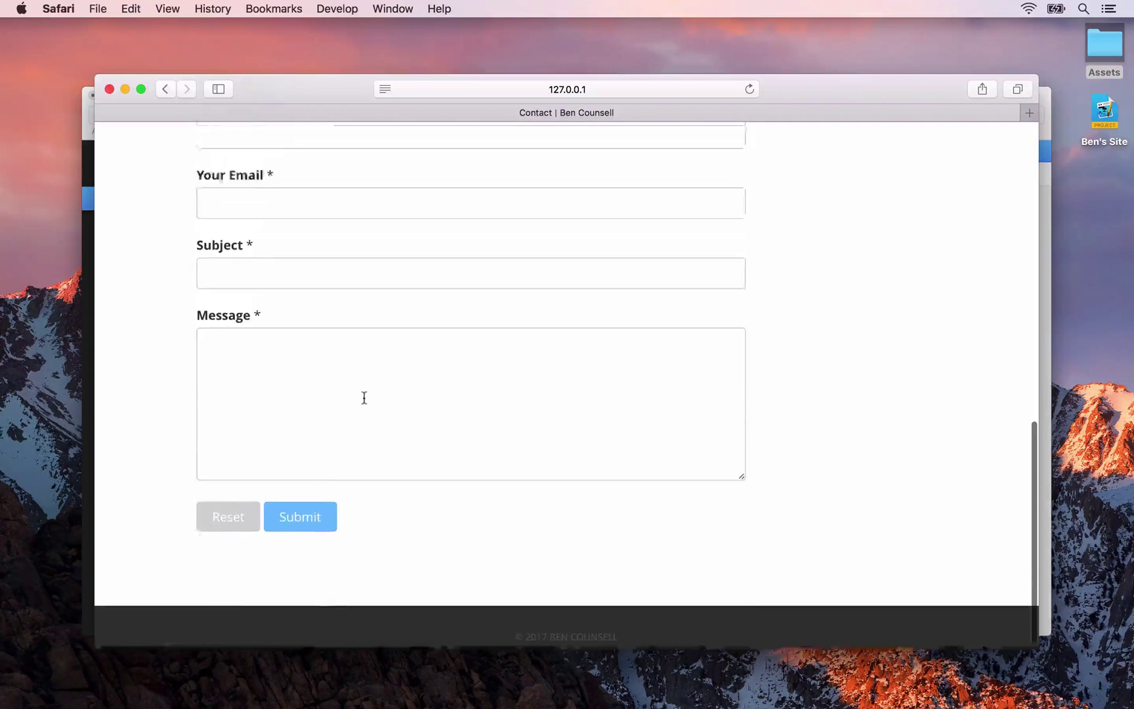
scroll(364, 397, "up", 10)
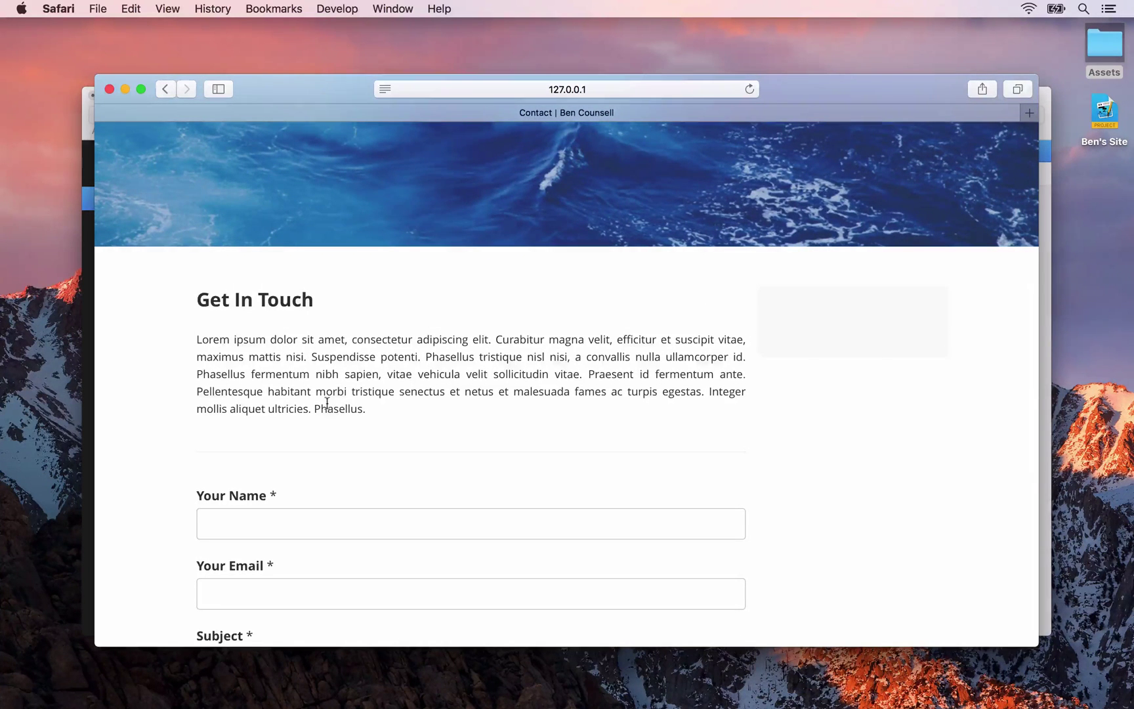
key("super+Tab")
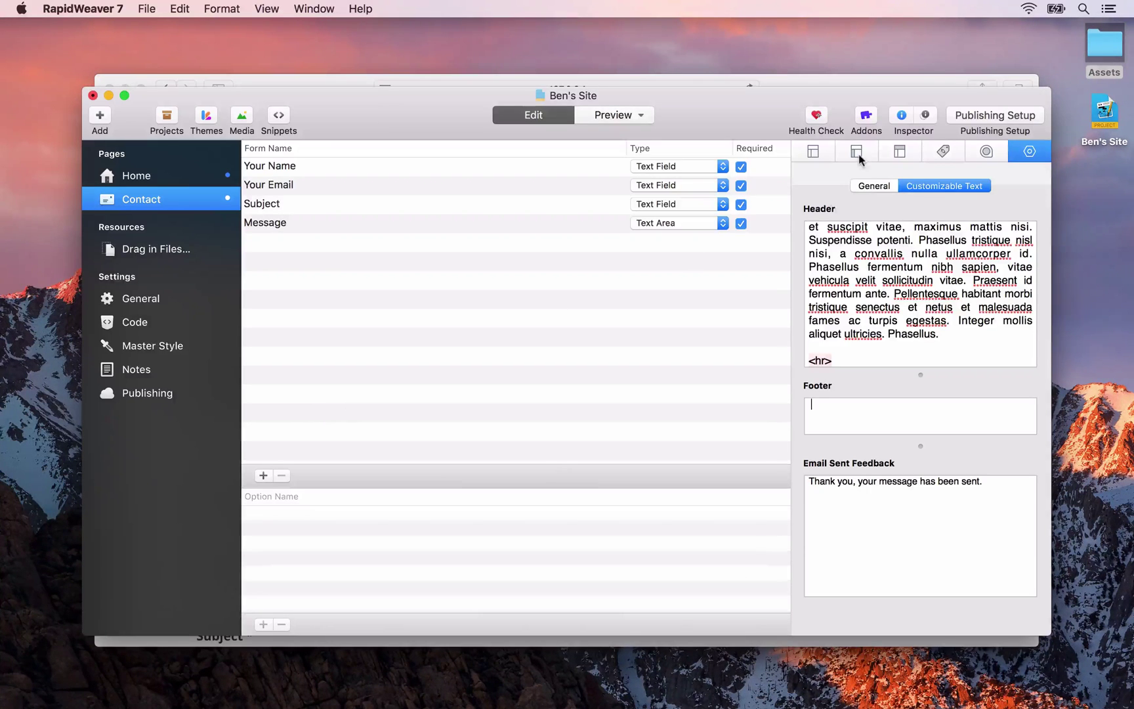
Title the Contact page sidebar 'About Ben'
left_click(857, 153)
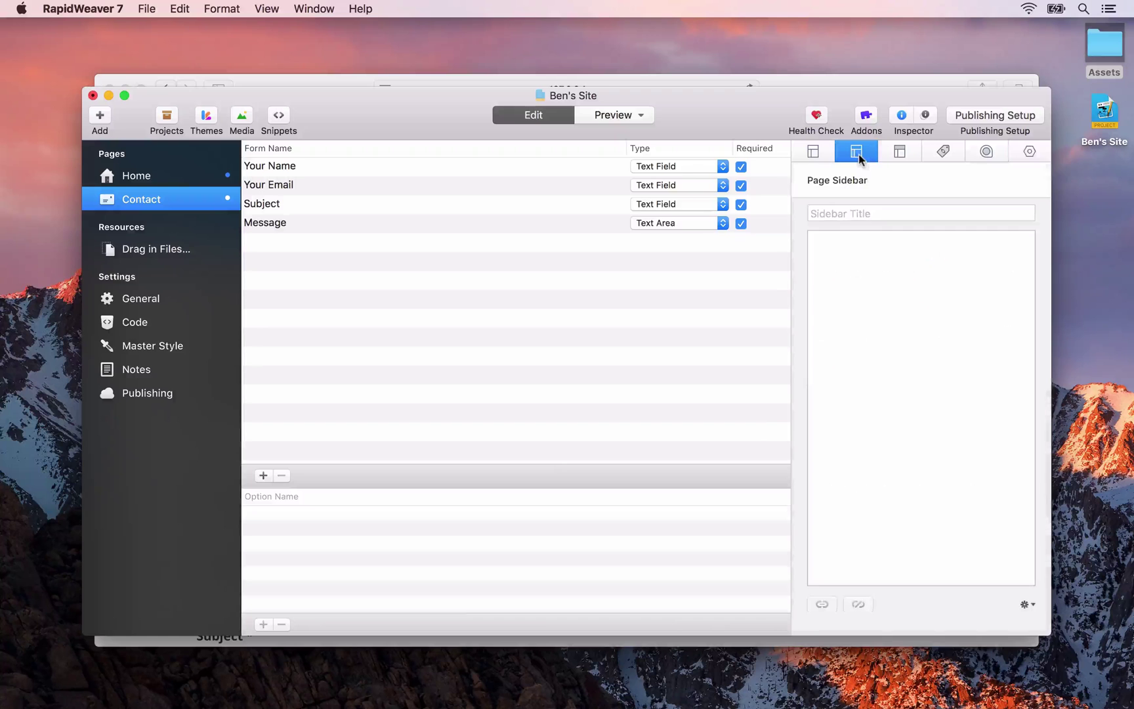
left_click(859, 215)
type("About Ben")
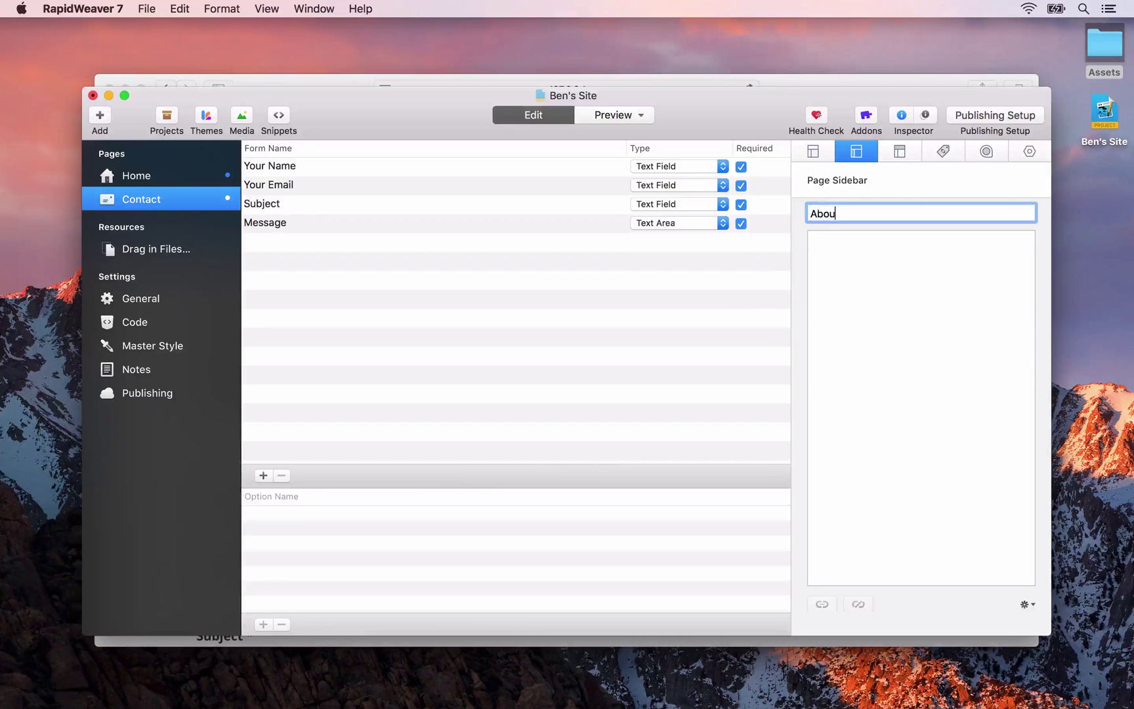
key("Tab")
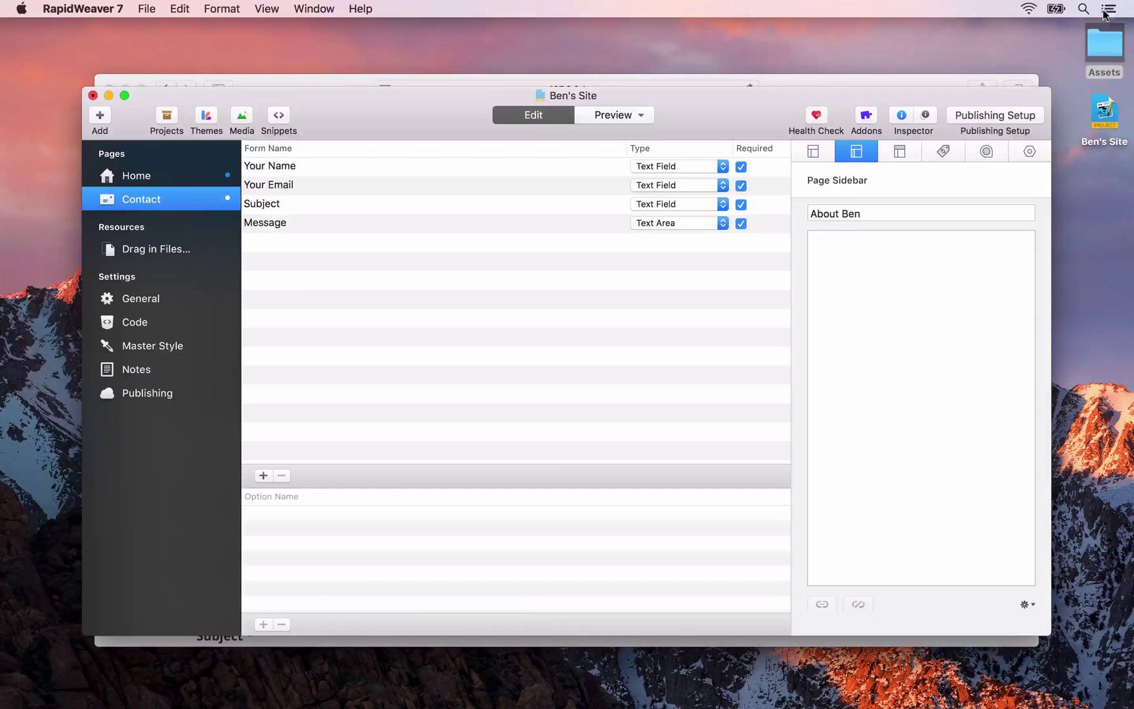
Drag the avatar photo from the Assets folder into the sidebar
double_click(1103, 43)
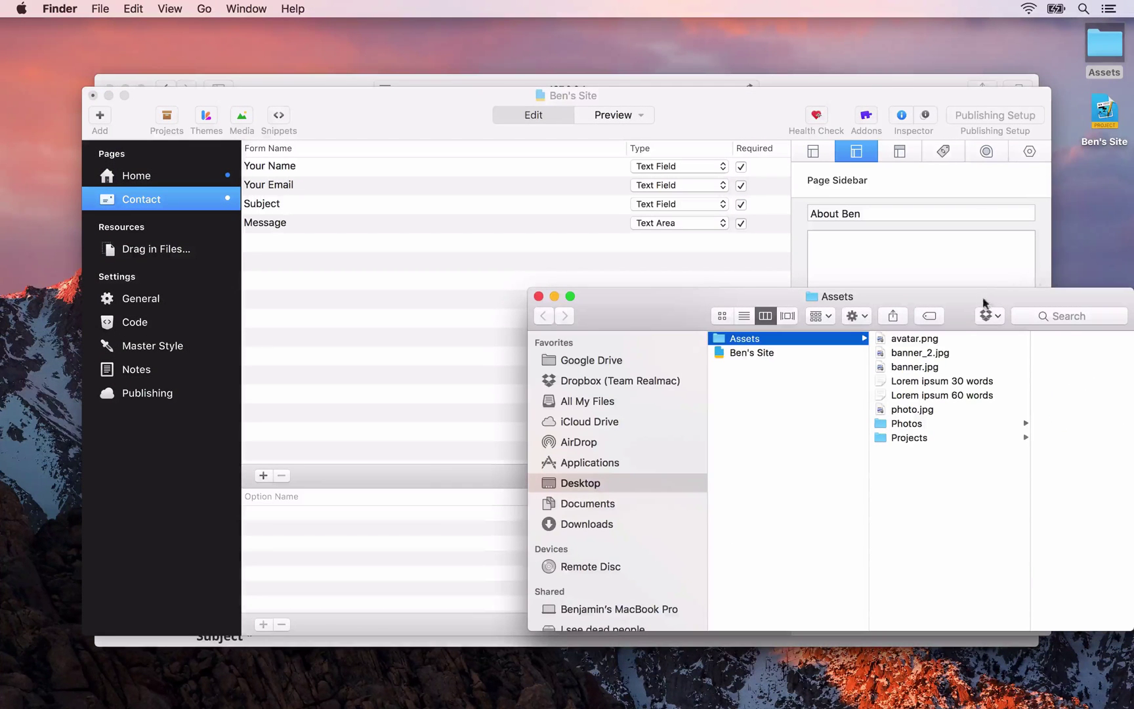
left_click(914, 413)
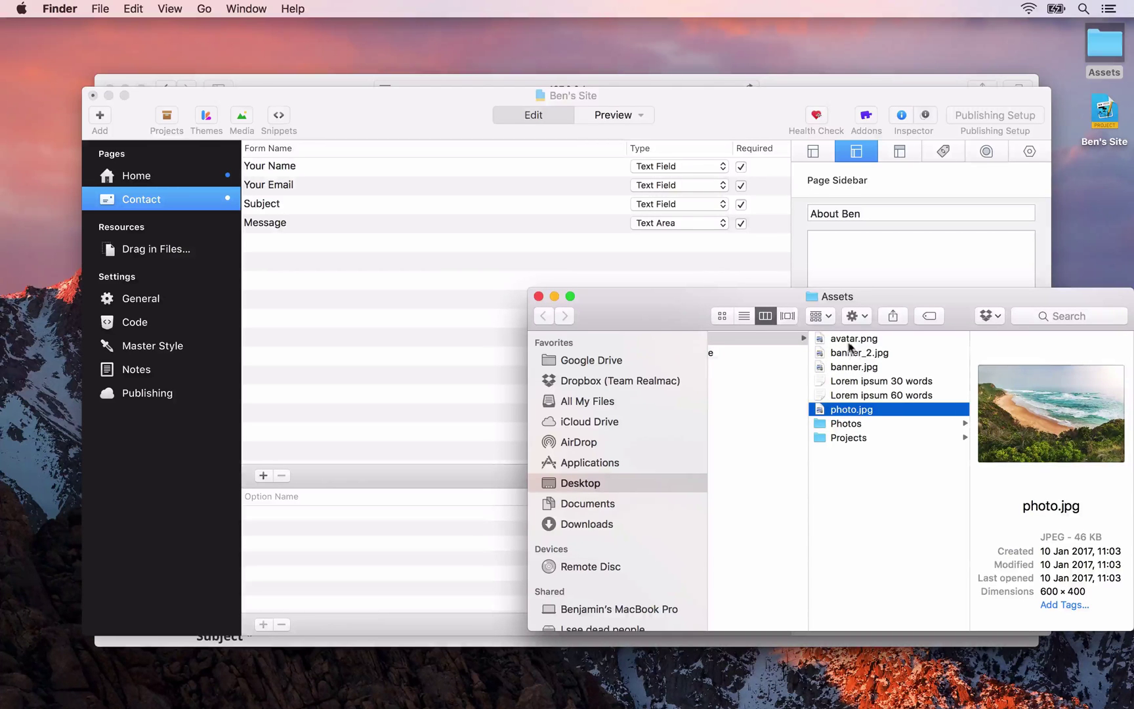
left_click_drag(846, 340, 832, 250)
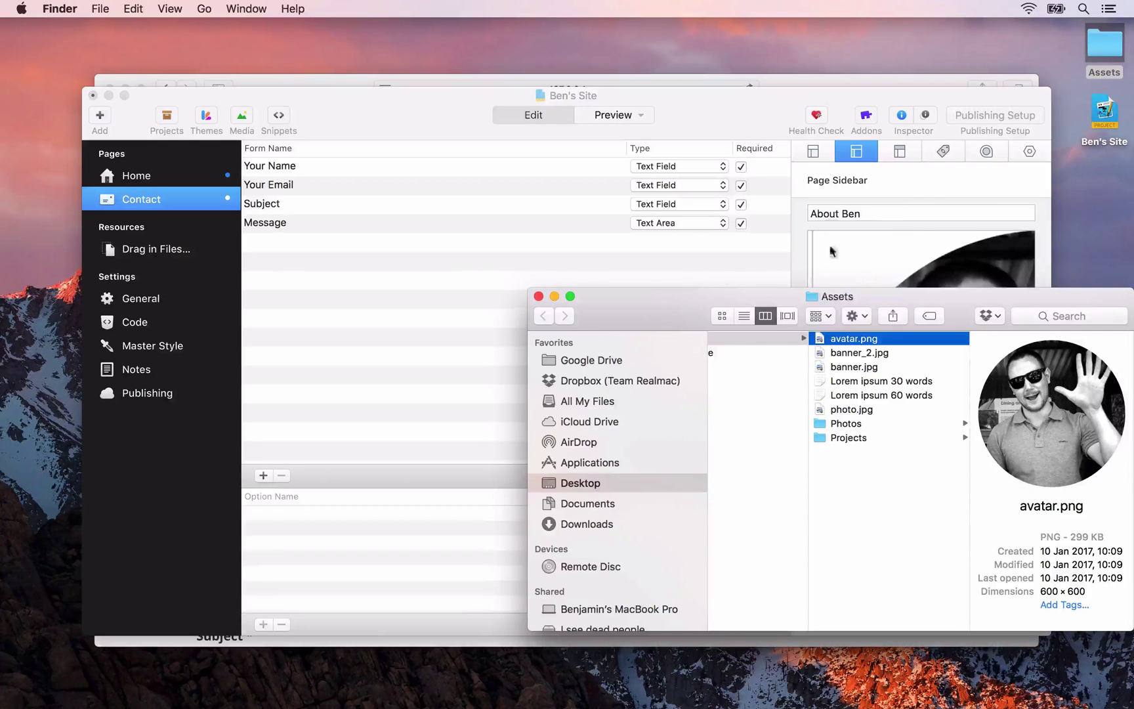
left_click(862, 249)
scroll(876, 464, "down", 5)
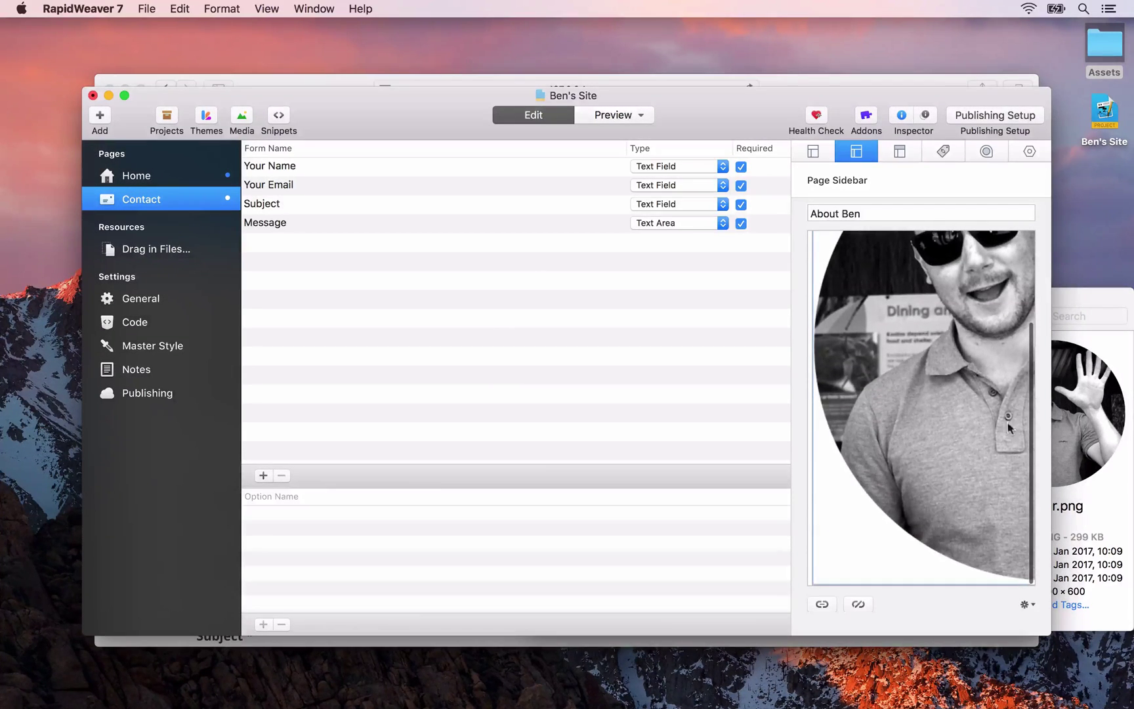
scroll(883, 380, "down", 1)
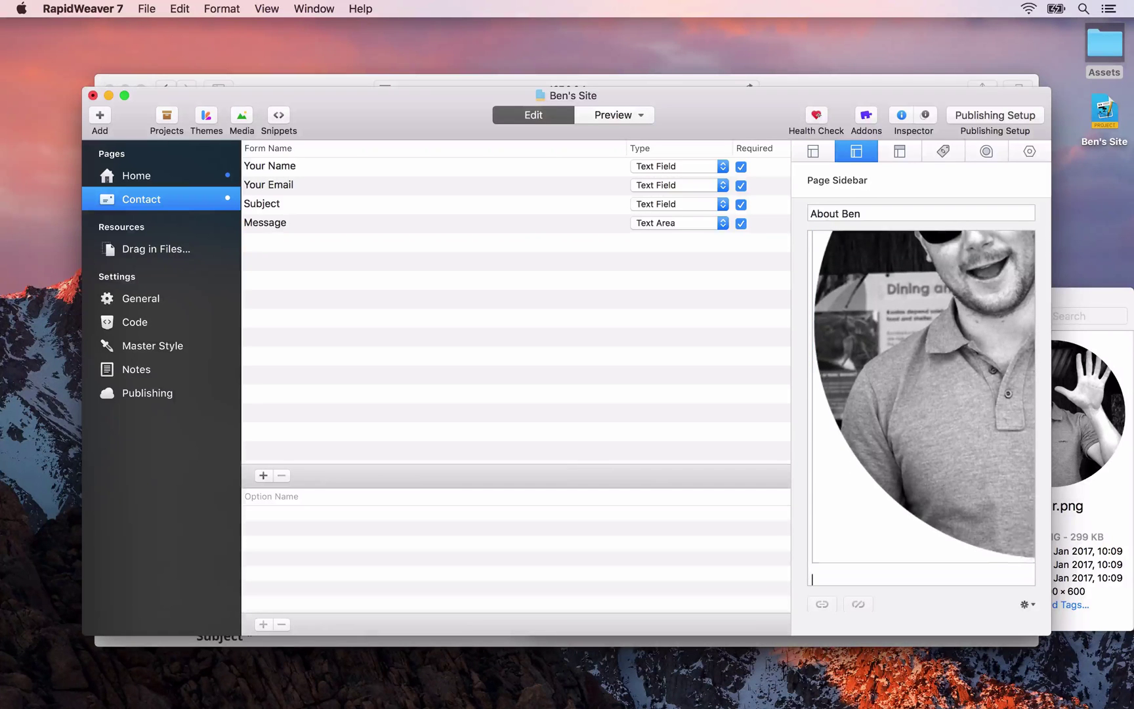
key("super+Tab")
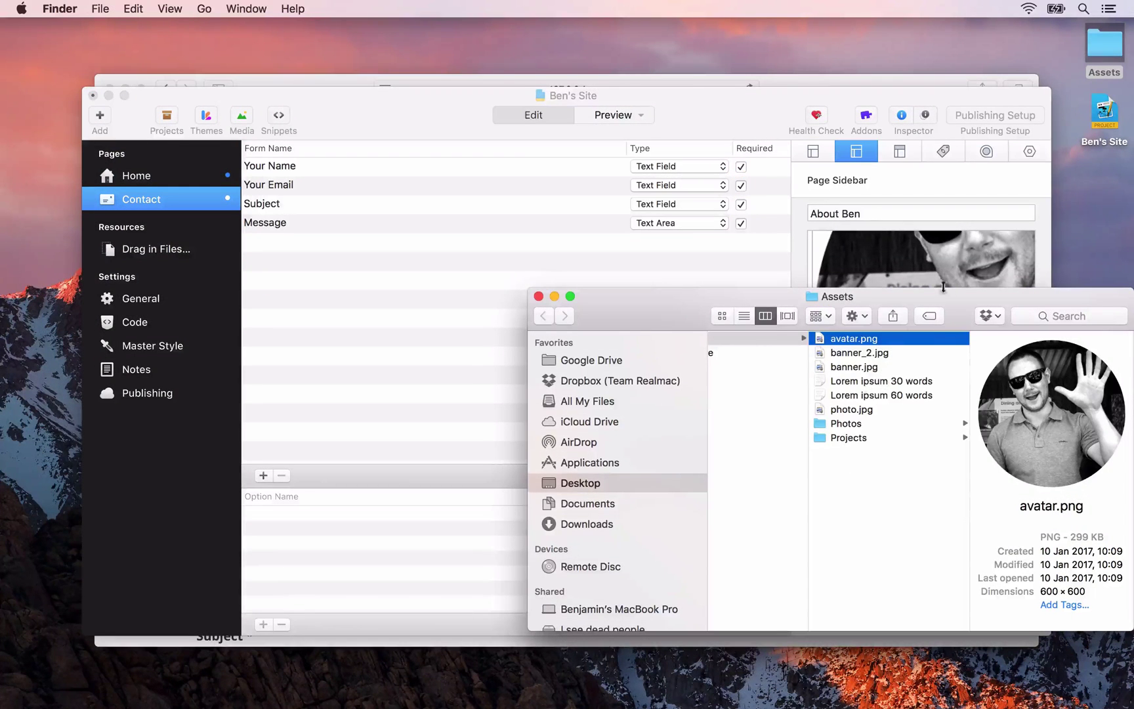
key("space")
key("space")
left_click_drag(908, 321, 523, 199)
Add the 30-word lorem ipsum text below the sidebar photo, with a blank line above it
left_click_drag(461, 261, 873, 571)
left_click(866, 542)
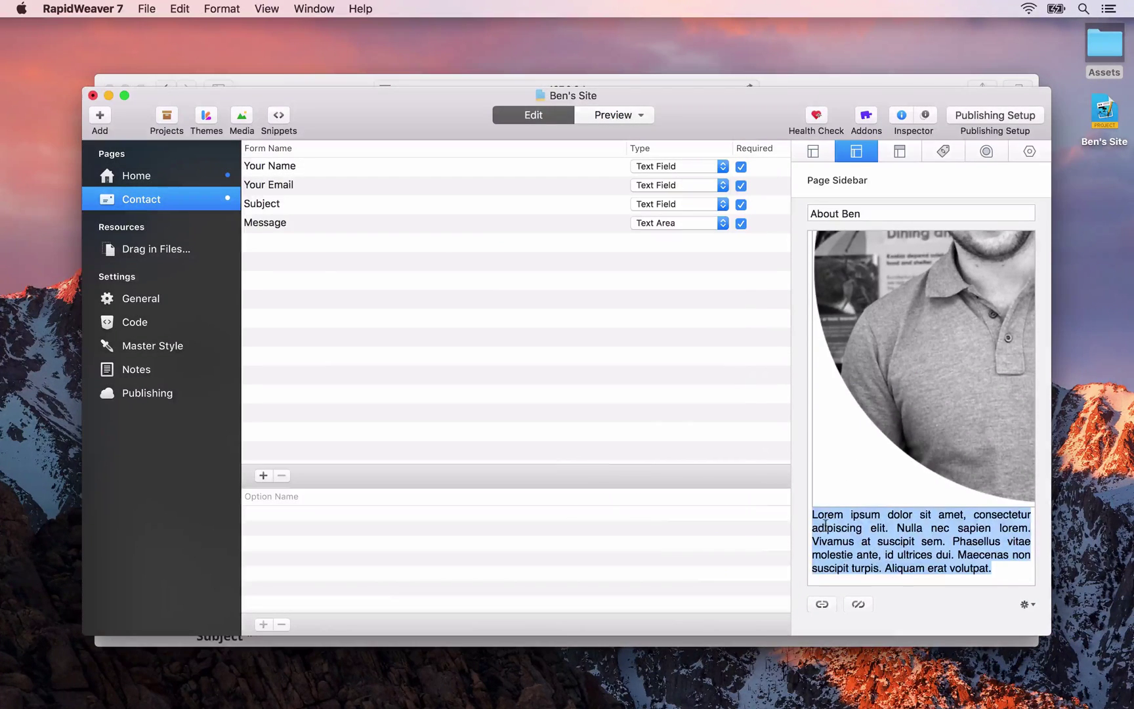
left_click(817, 527)
key("Return")
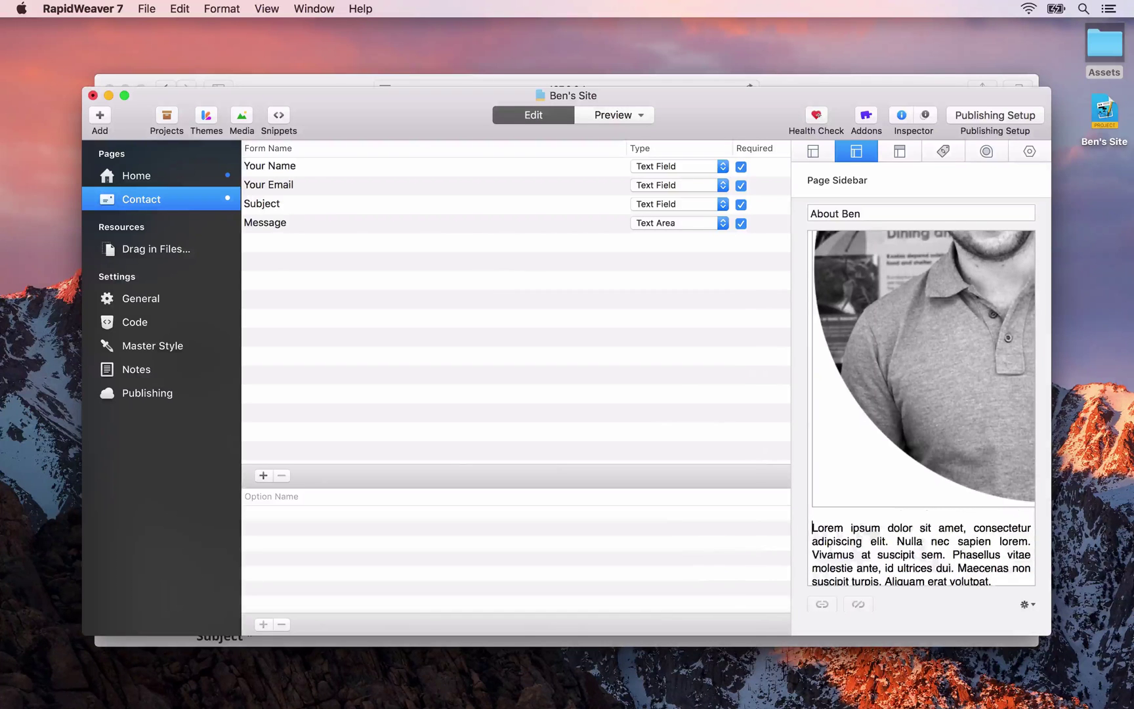
key("super+Tab")
key("super+Tab")
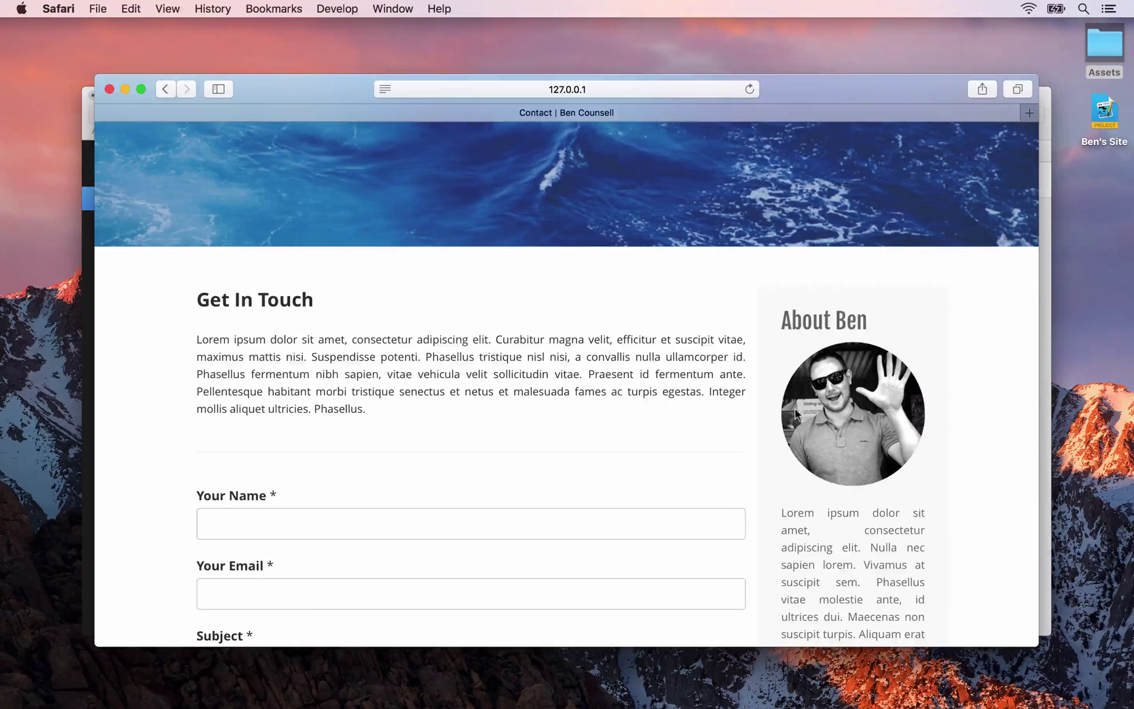
Scroll the Safari preview to check the About Ben sidebar, then return to RapidWeaver
scroll(820, 394, "down", 5)
scroll(818, 298, "up", 5)
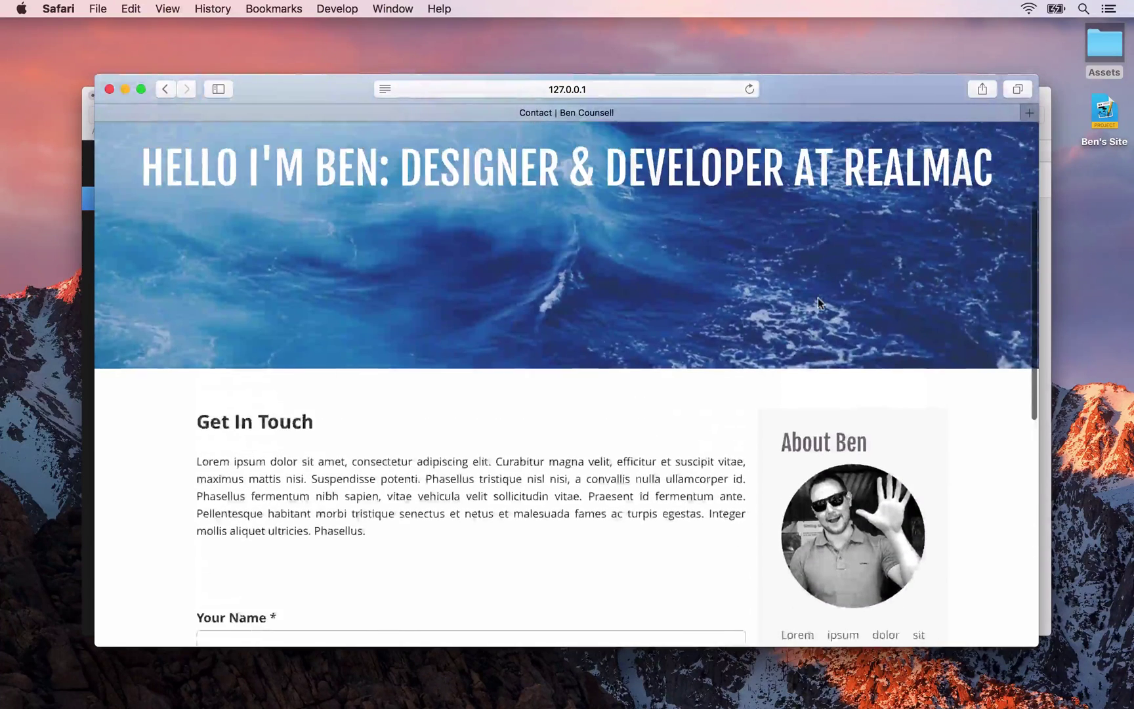
scroll(801, 299, "down", 5)
scroll(801, 301, "down", 2)
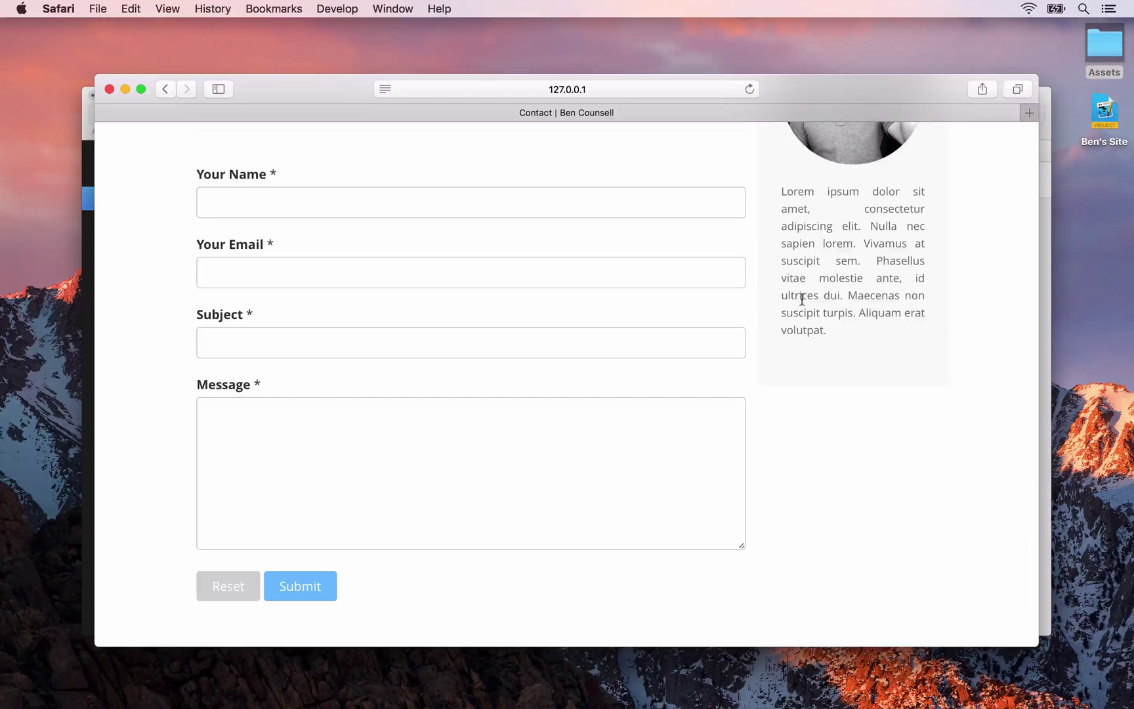
key("super+Tab")
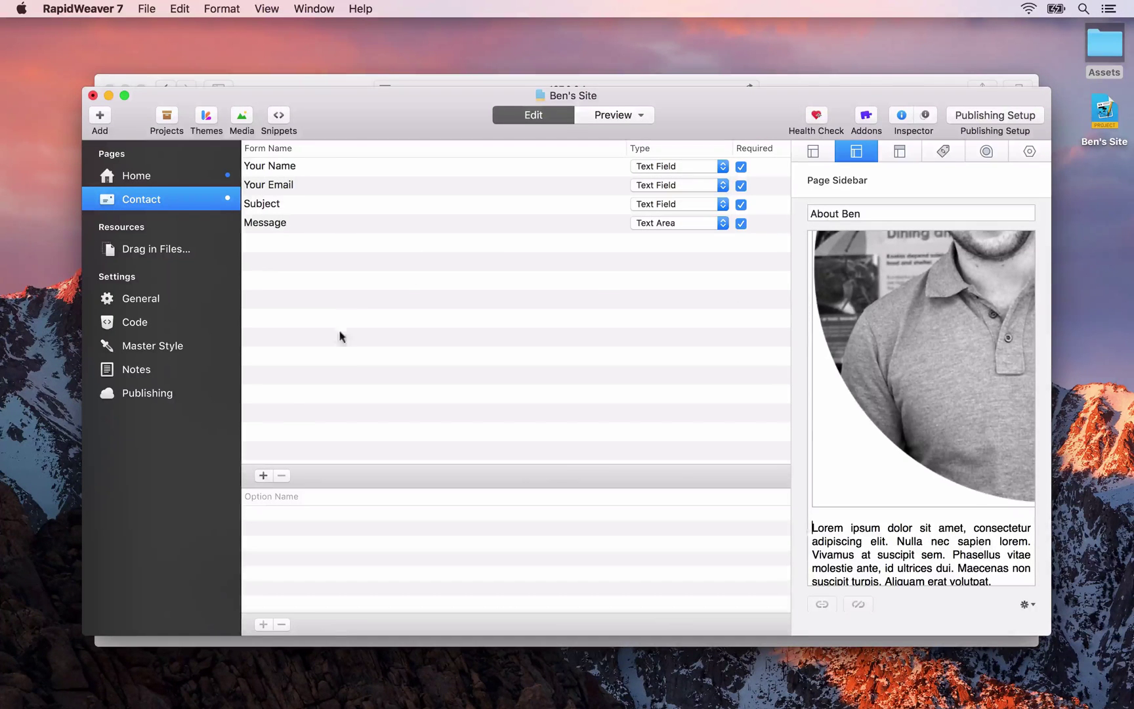
Add a contact form field named 'What's This About' and set its type to Popup Menu
left_click(263, 475)
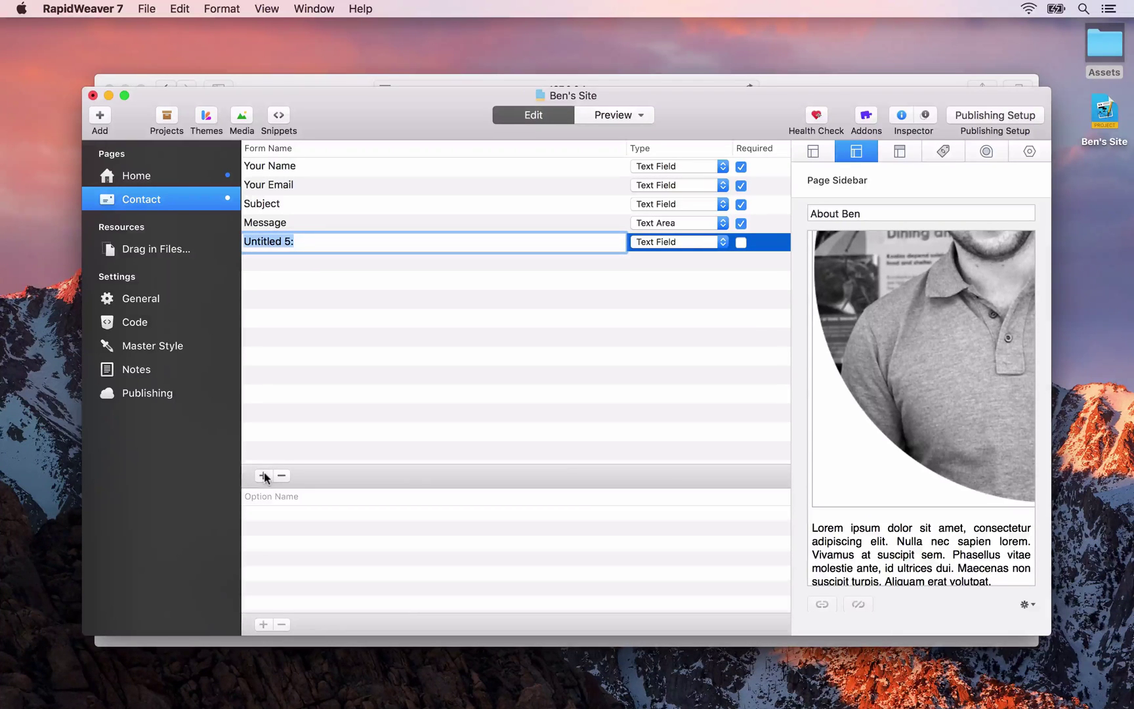
type("What;")
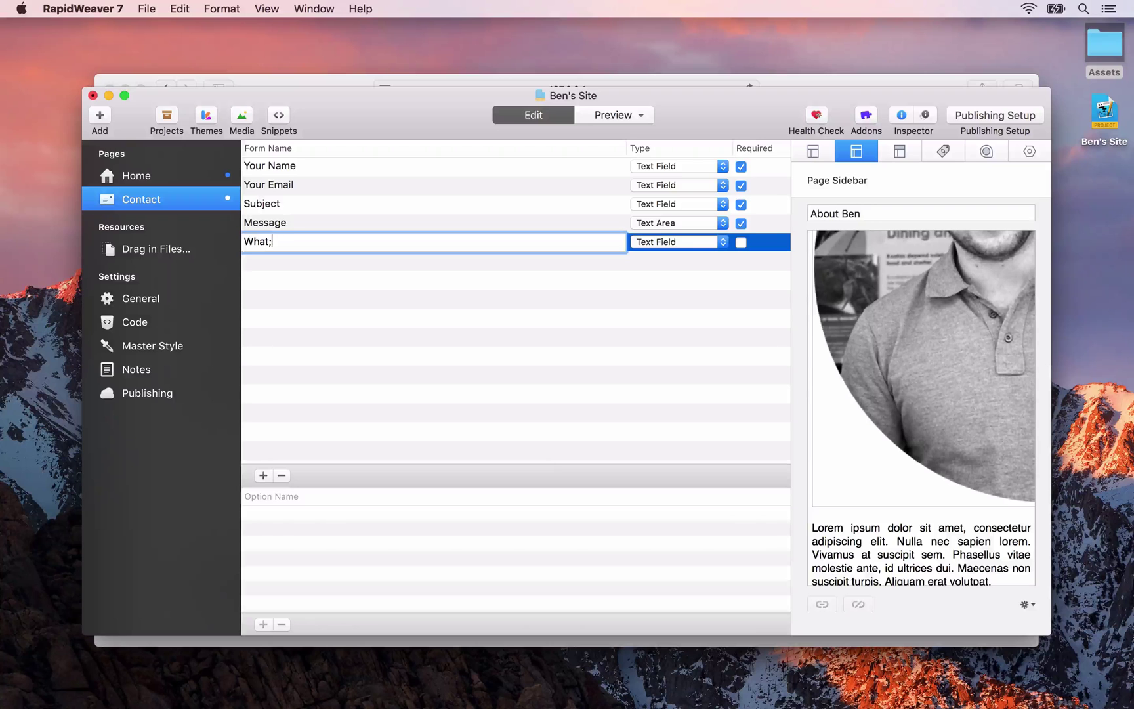
type("s This About")
left_click(438, 315)
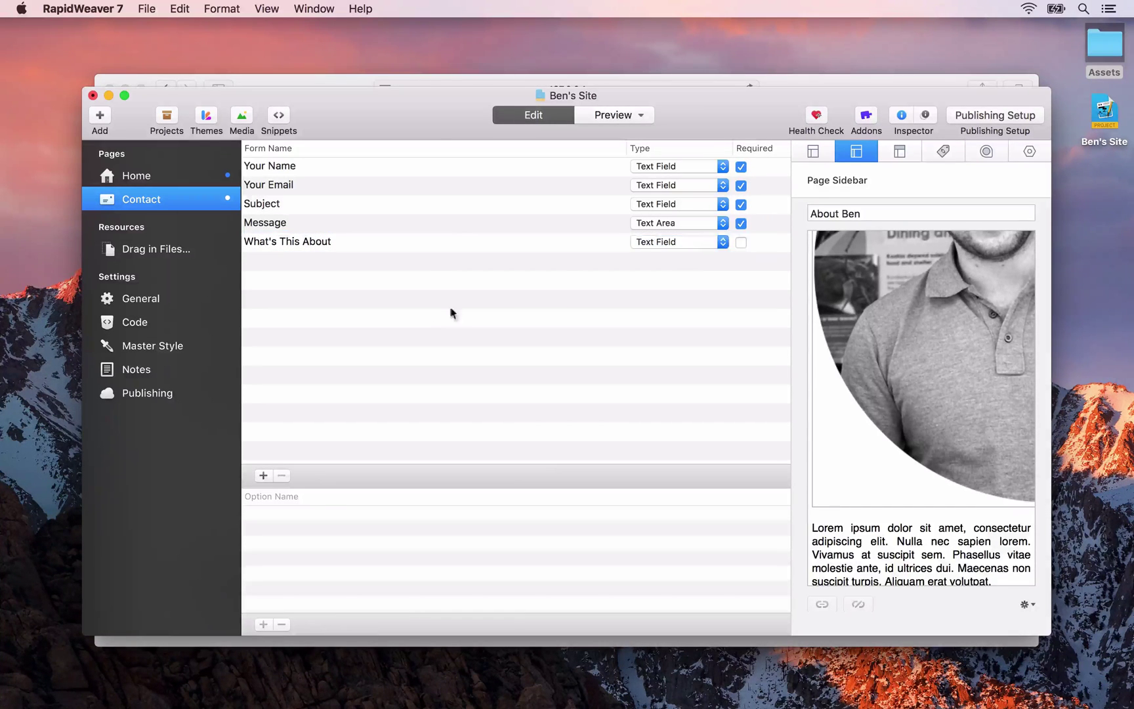
left_click(665, 243)
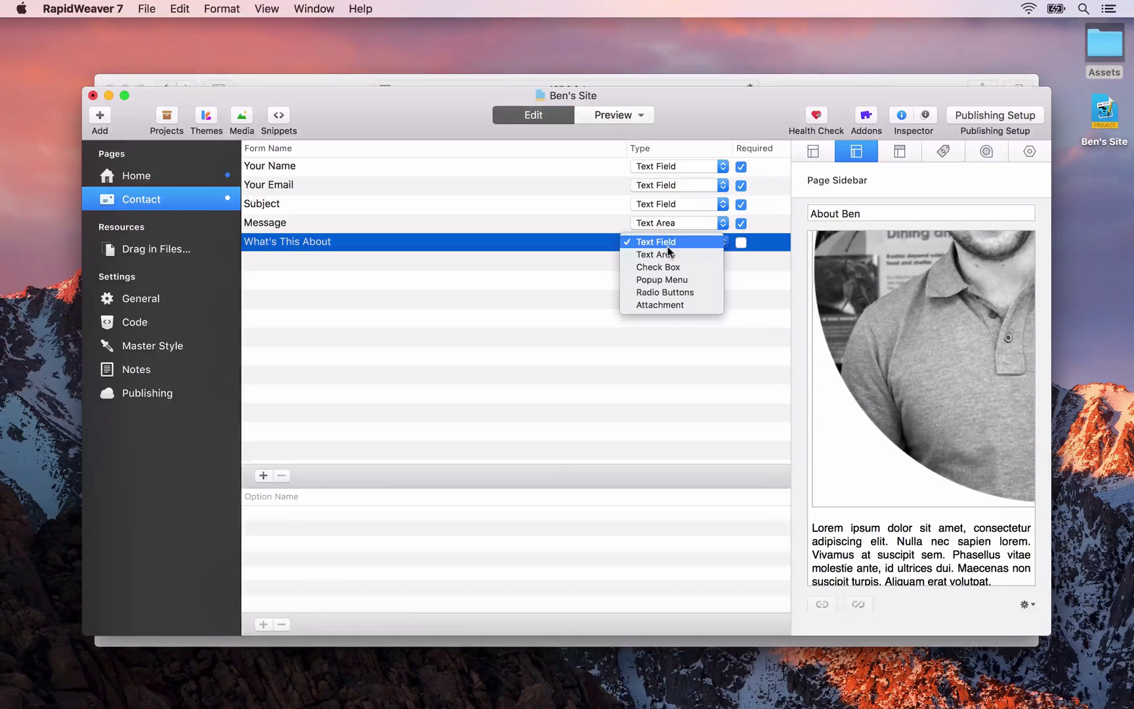
left_click(660, 281)
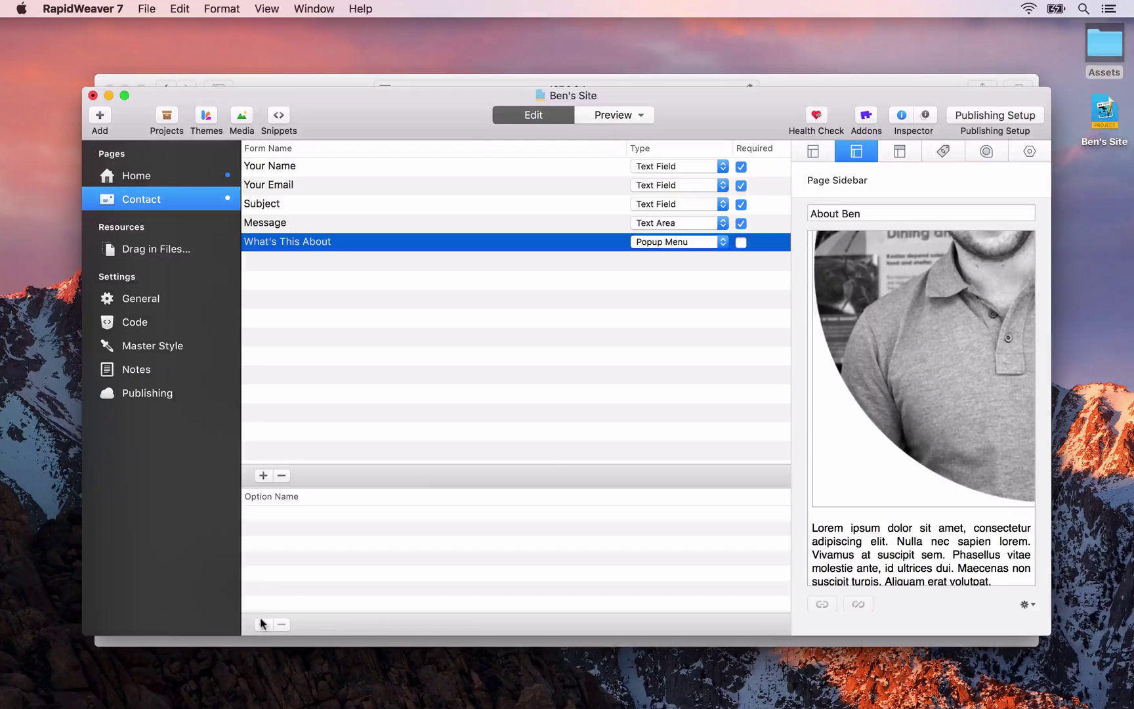
Add the popup options 'Just saying hello' and 'I want to work with you'
left_click(262, 623)
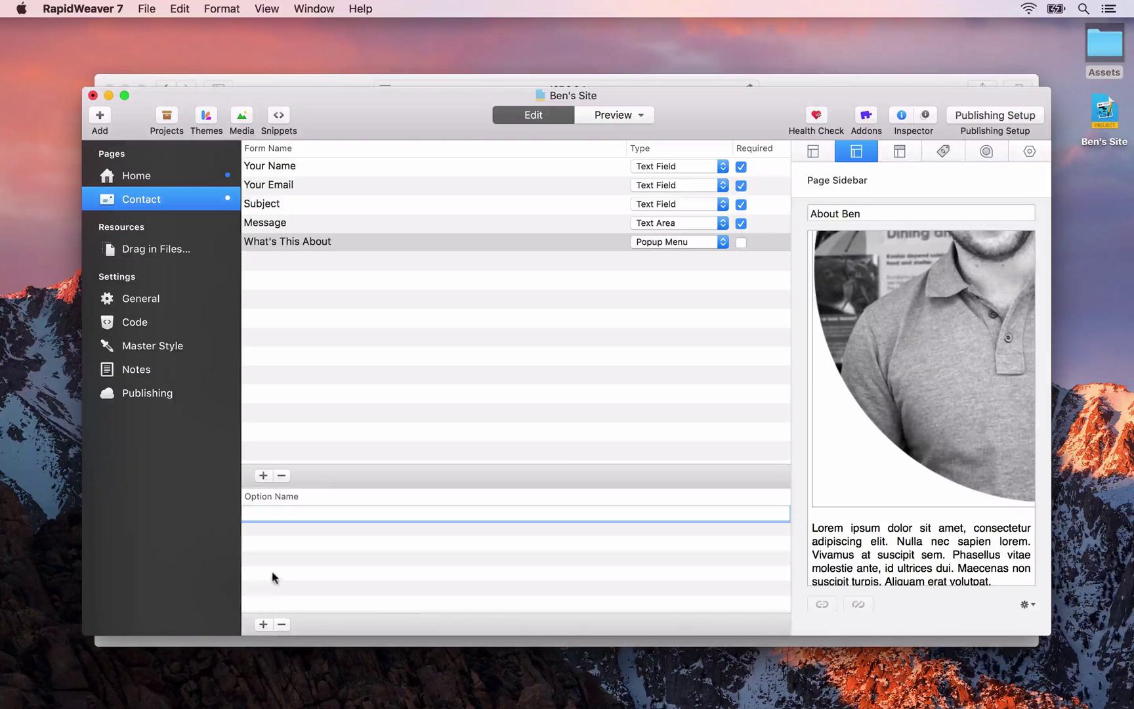
type("Just saying hello")
key("Return")
left_click(262, 623)
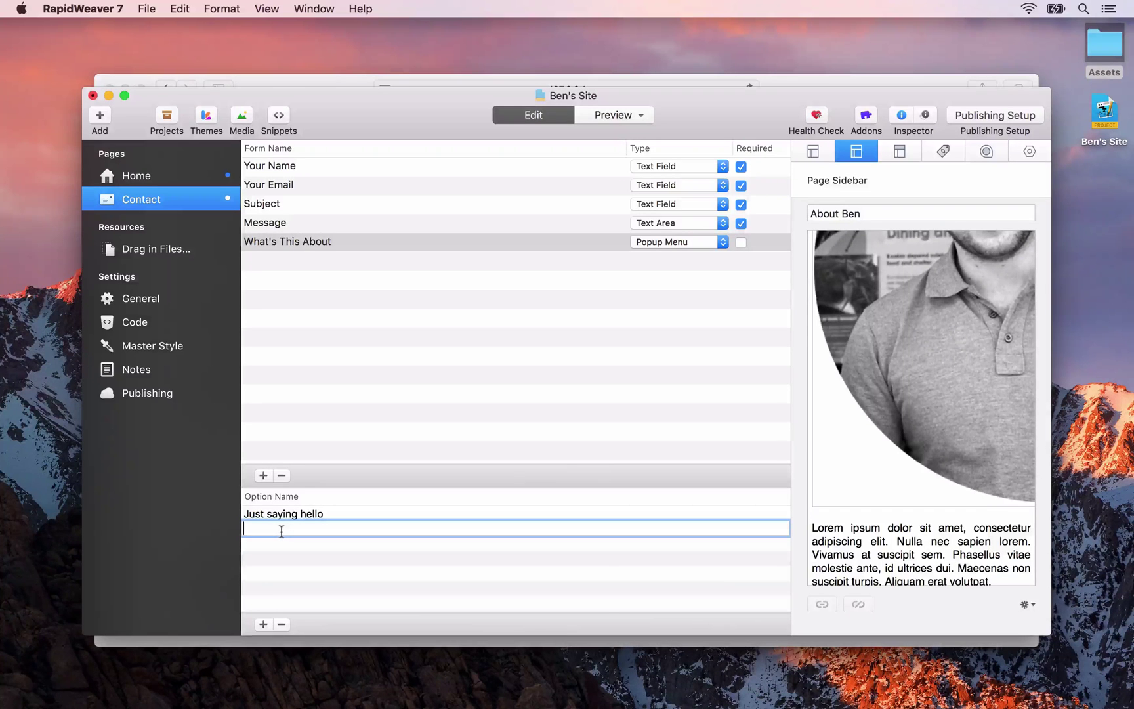
type("I want to work with")
type("you")
left_click(331, 557)
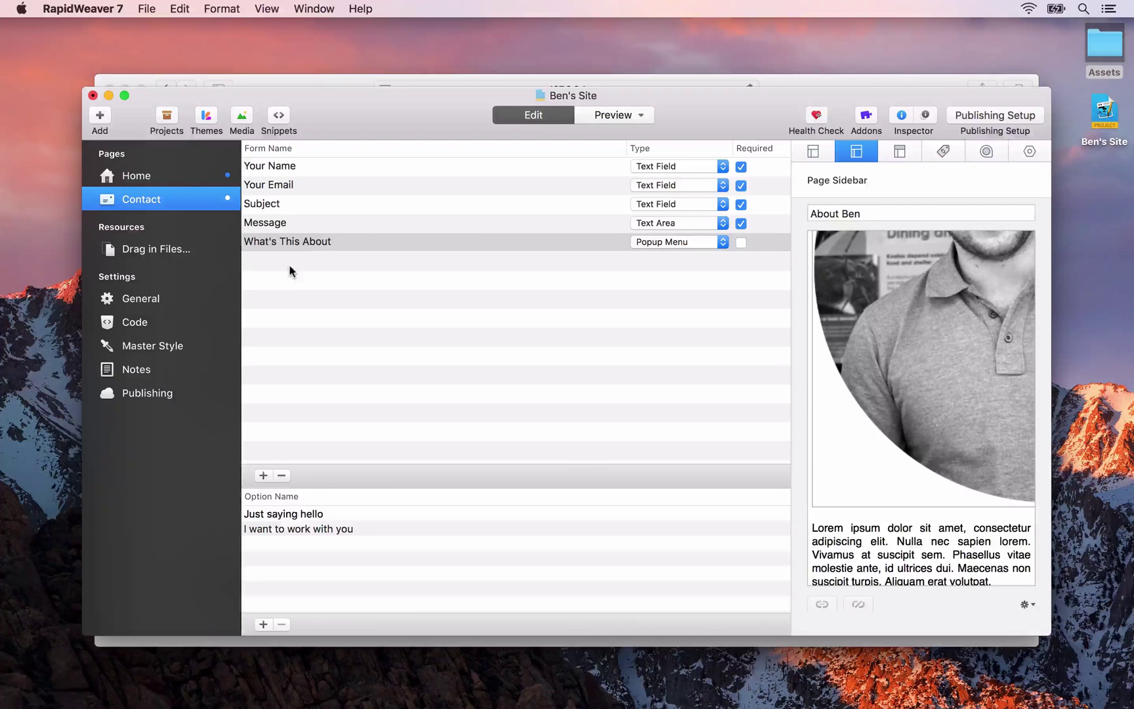
Move the What's This About field above Subject, after Your Email
left_click(306, 241)
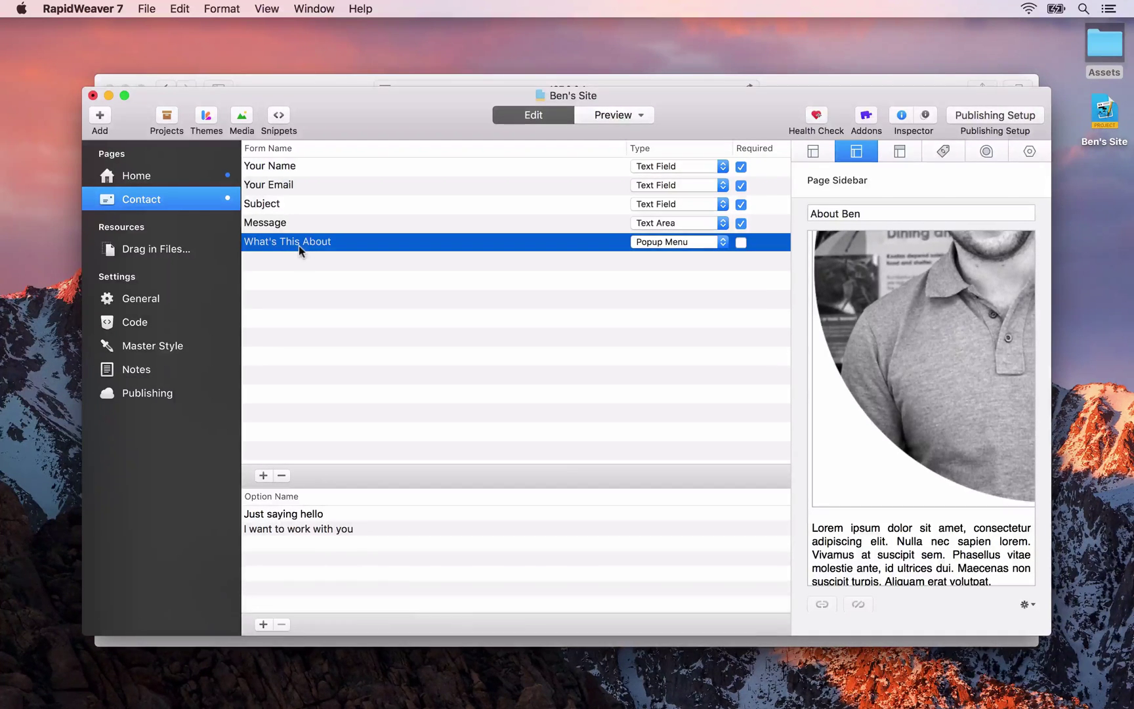
left_click_drag(299, 246, 316, 198)
left_click(348, 241)
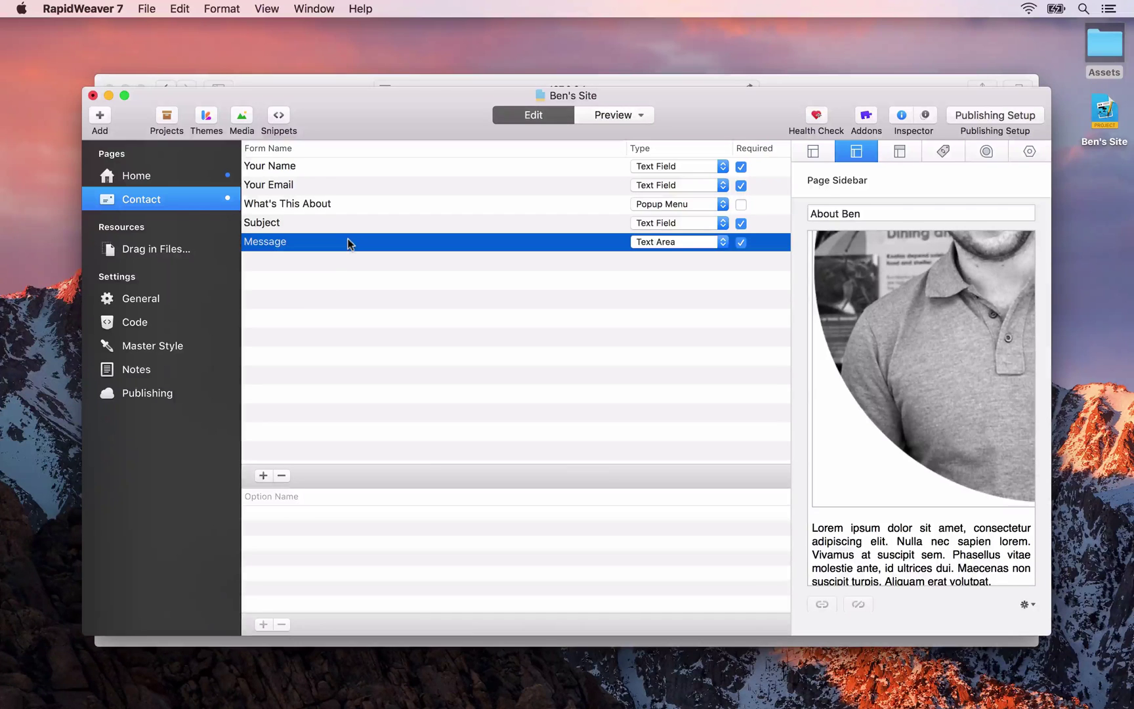
Preview the form in Safari and pick 'I want to work with you' from What's This About
key("super+shift+p")
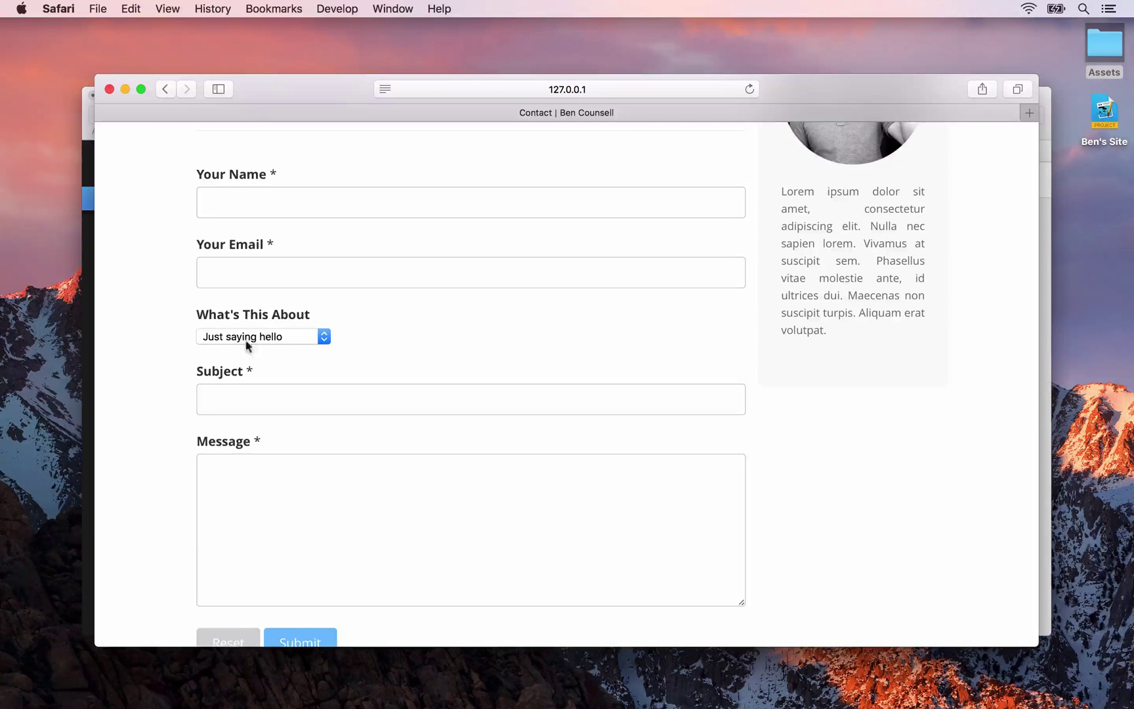
left_click(278, 338)
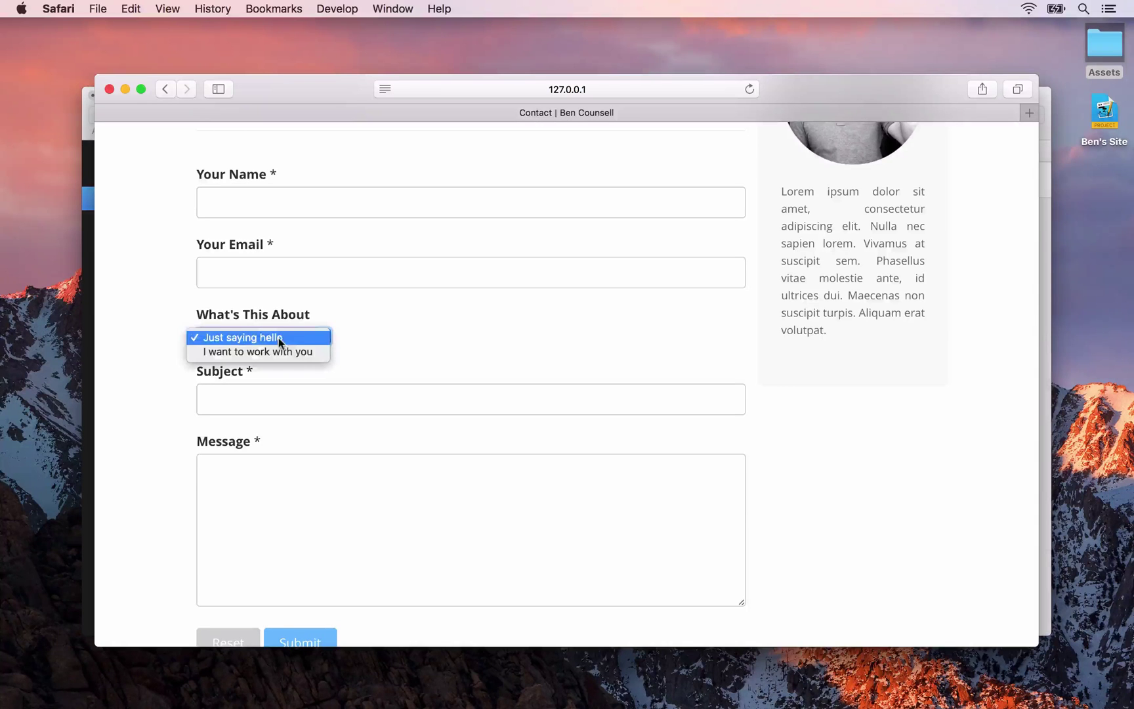
left_click(289, 352)
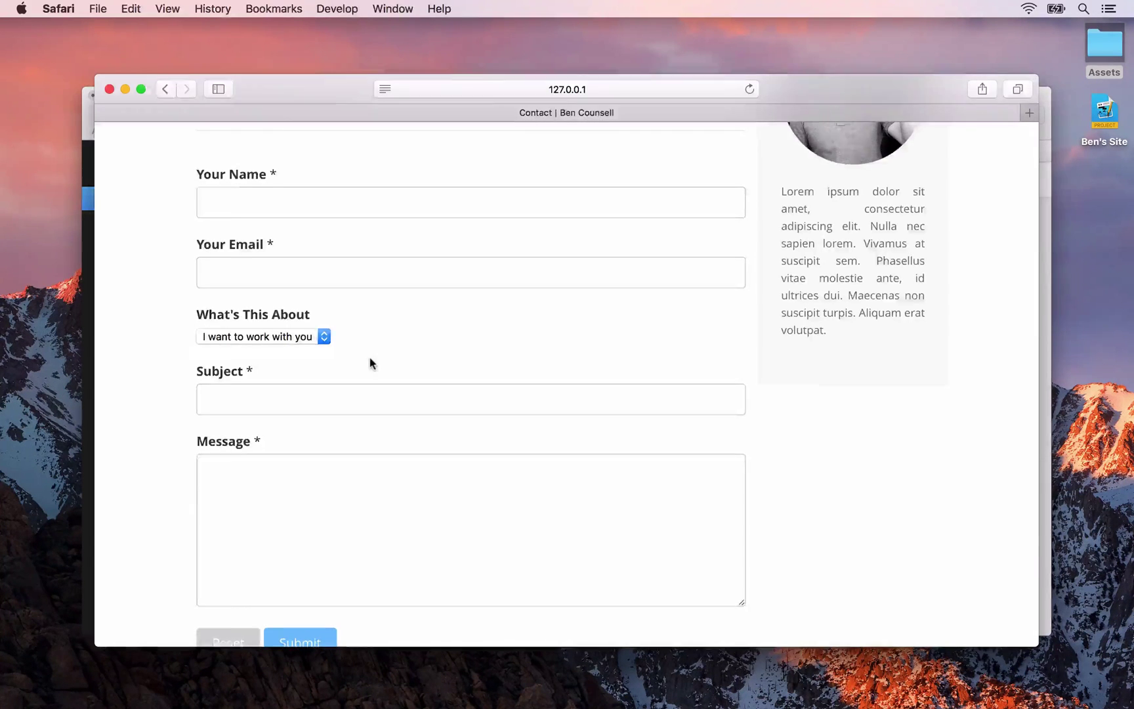
key("super+Tab")
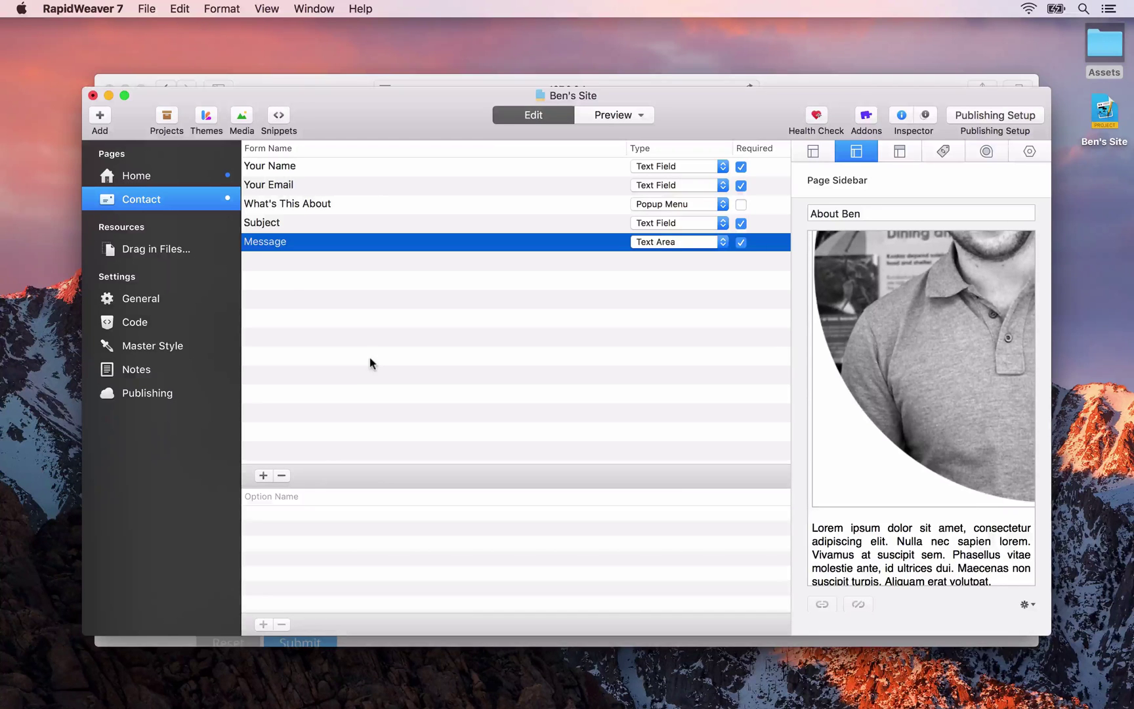
Add a new Markdown page, show the Markdown cheat sheet, and type the '# About Me' heading
left_click(97, 116)
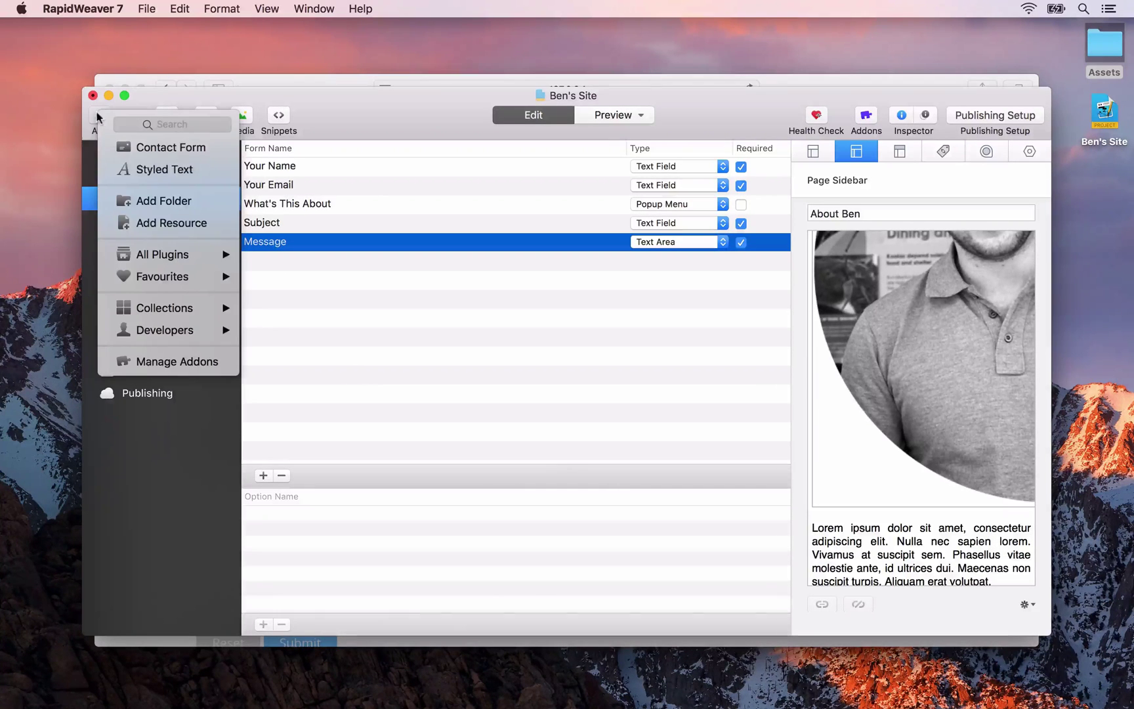
mouse_move(144, 259)
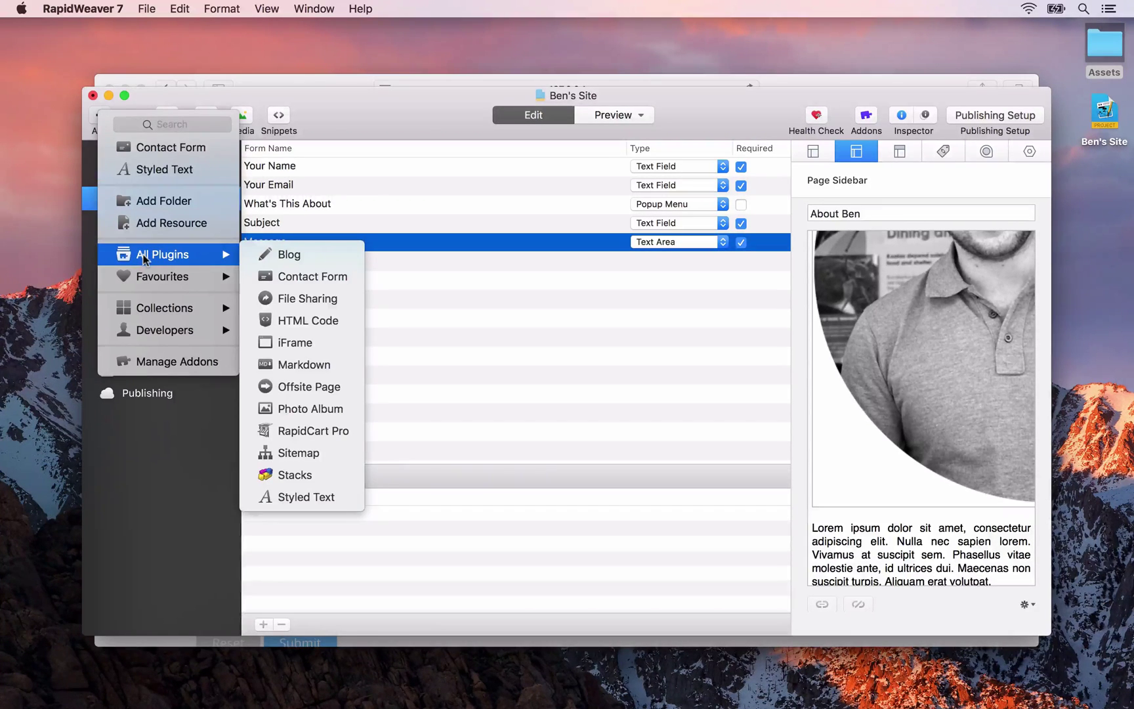
left_click(296, 365)
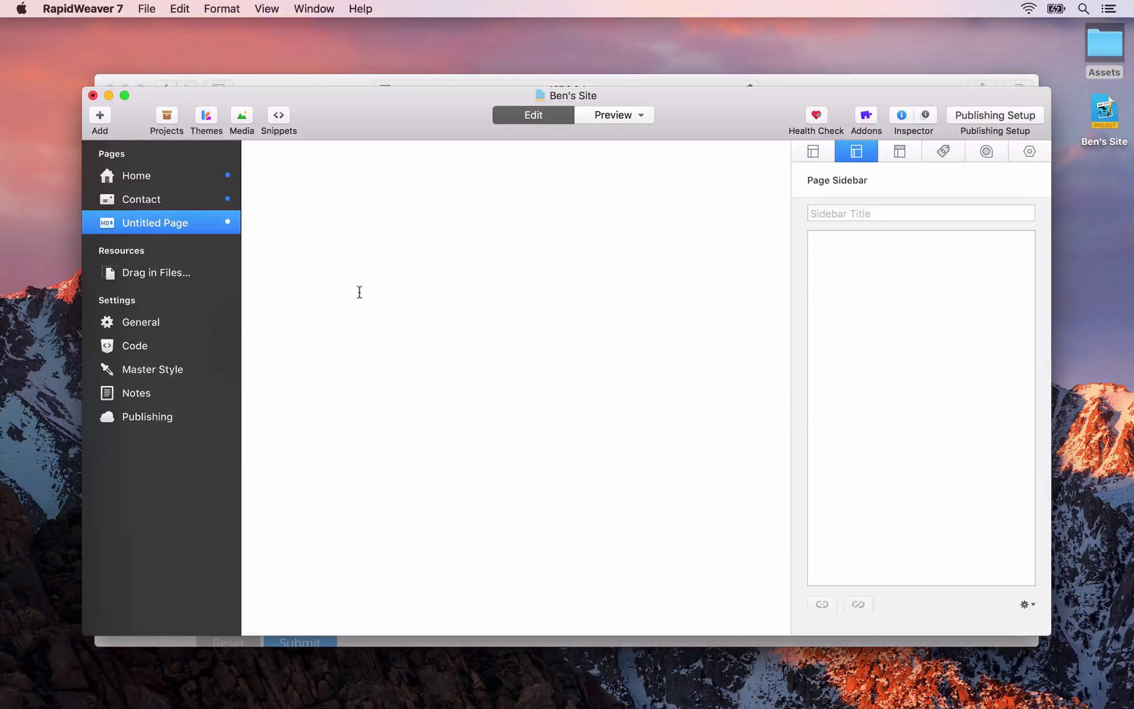
left_click(1029, 151)
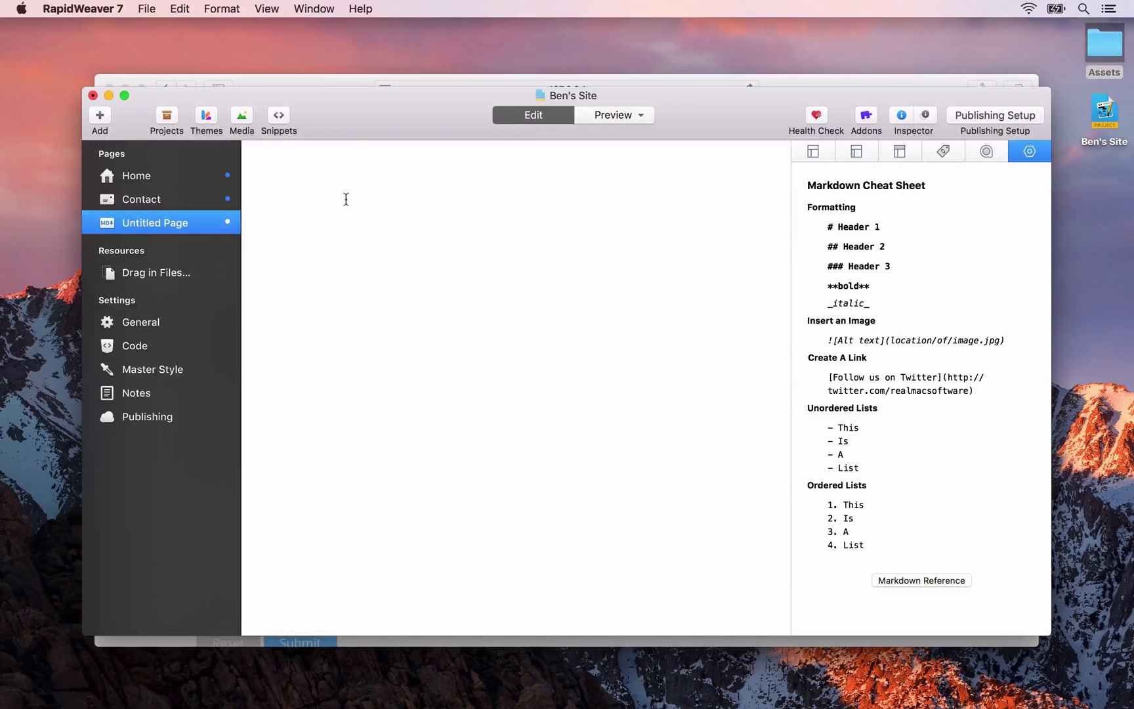
type("# About Me")
key("Return")
key("Return")
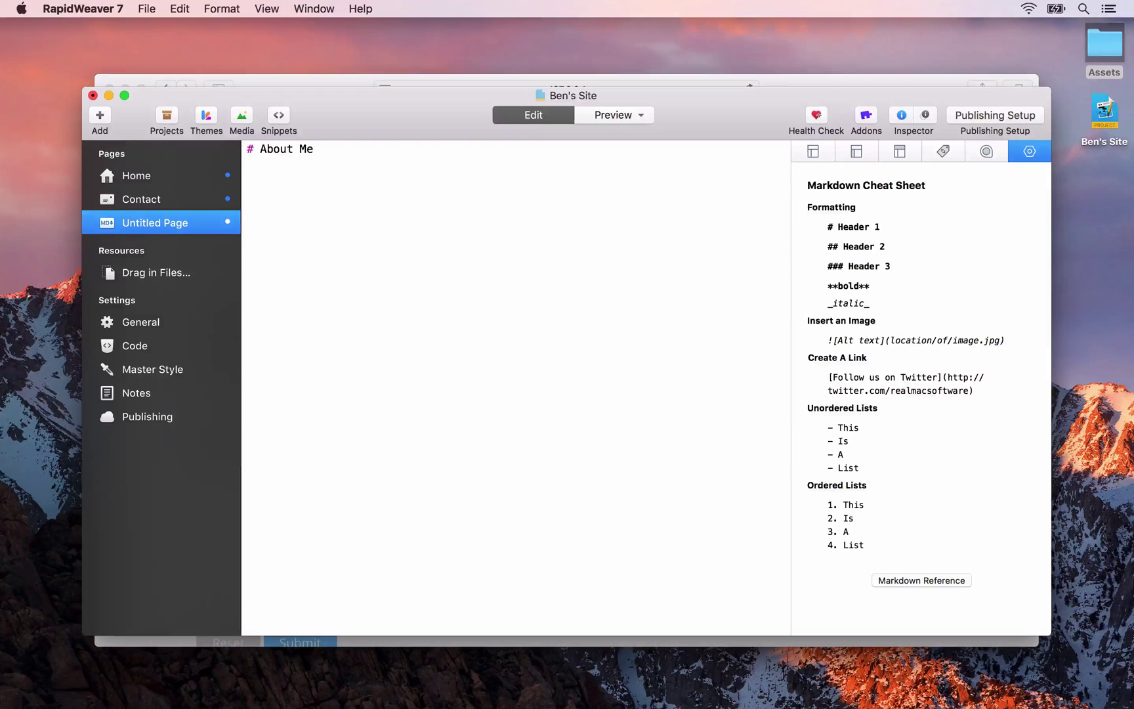
Insert the 'Lorem ipsum 30 words' paragraph from Assets and paste it twice more
double_click(1108, 42)
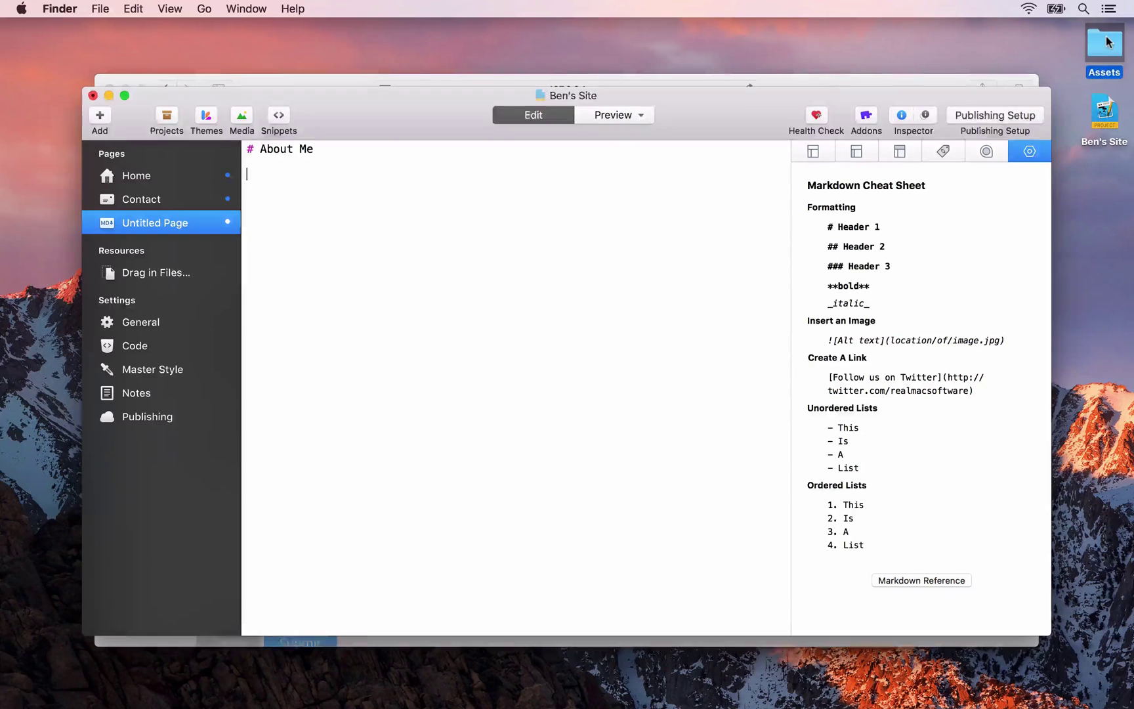
left_click_drag(503, 174, 683, 386)
left_click_drag(676, 470, 369, 202)
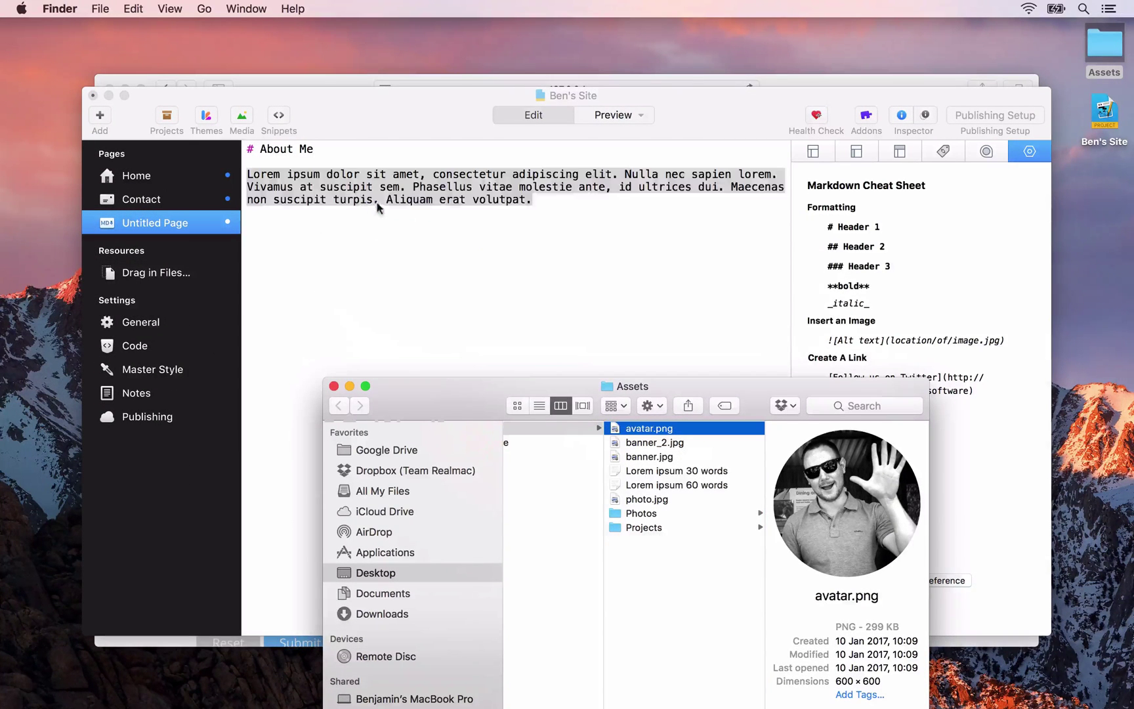
left_click(398, 209)
left_click(540, 192)
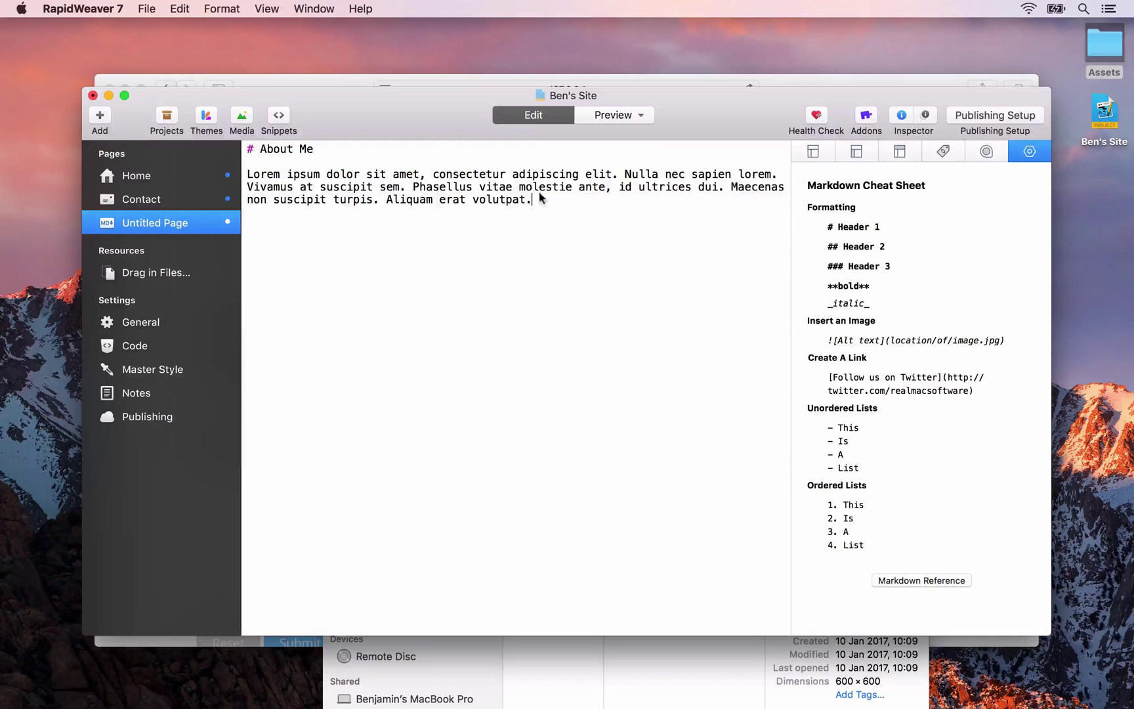
key("alt+shift+Up")
key("super+c")
key("super+Down")
key("super+v")
key("Return")
key("Return")
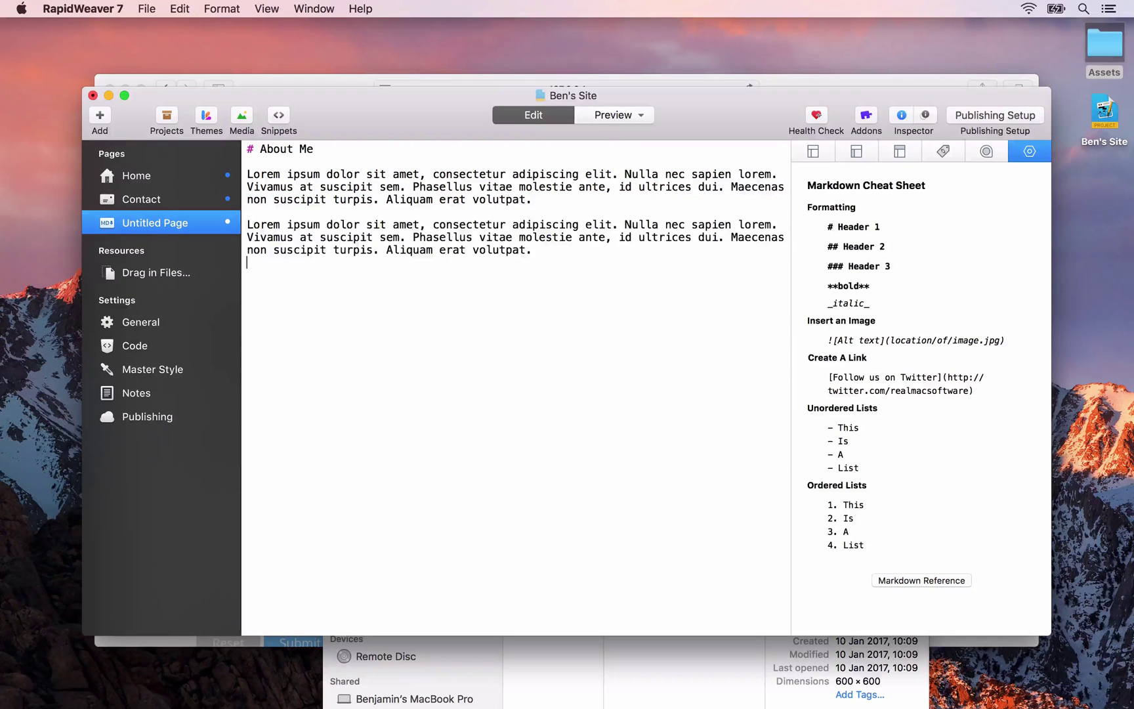
key("super+v")
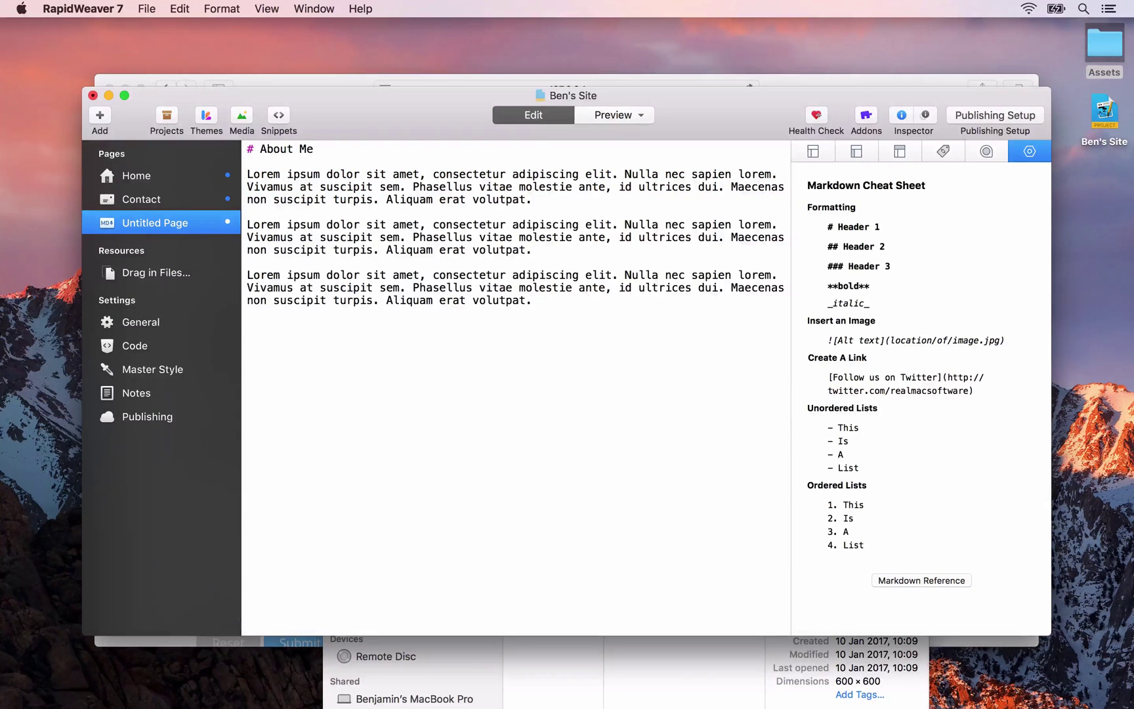
Rename the Untitled Page to 'About'
double_click(157, 222)
type("About")
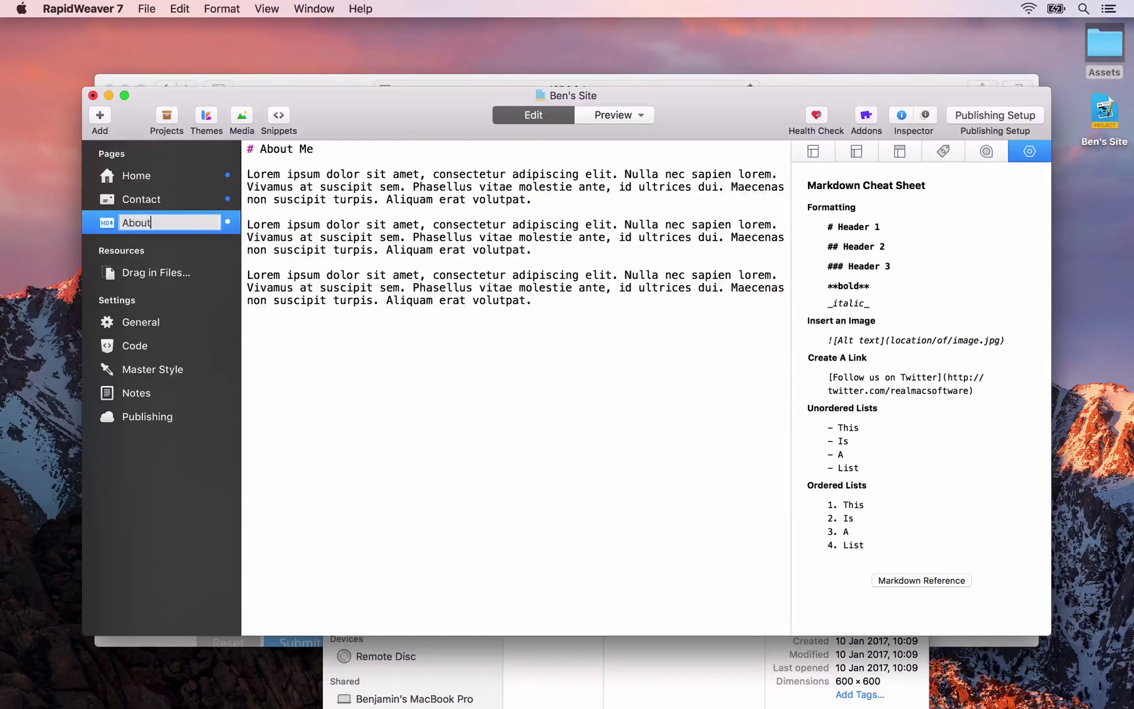
key("Return")
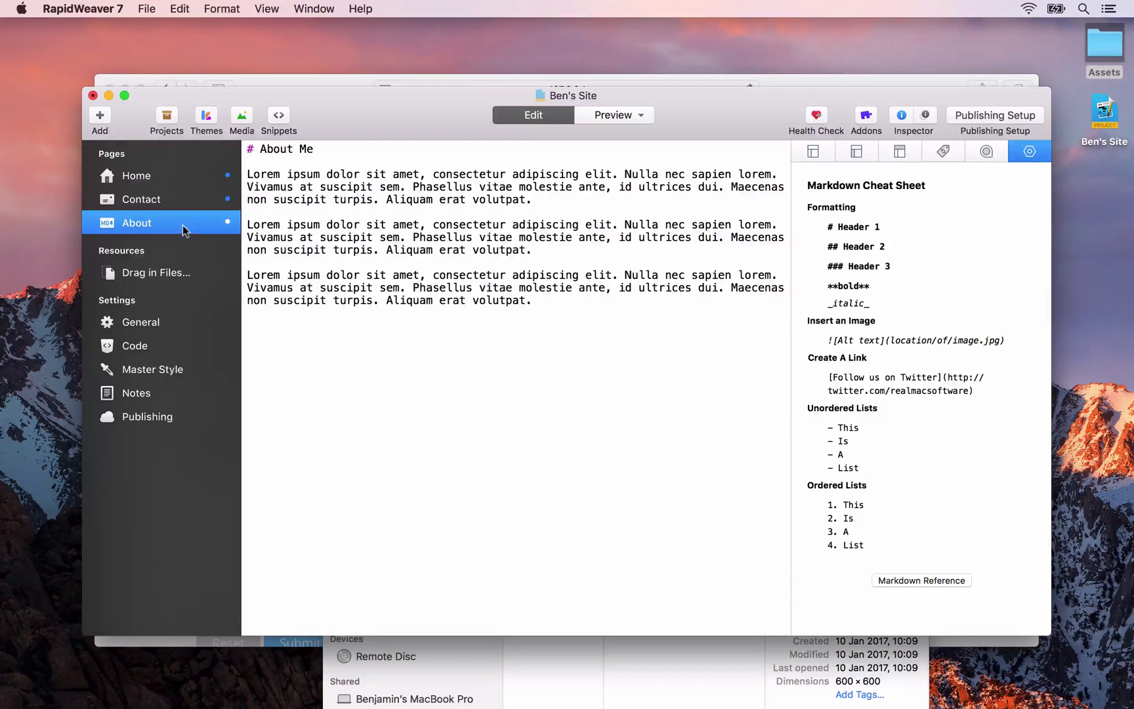
key("super+Tab")
key("super+Tab")
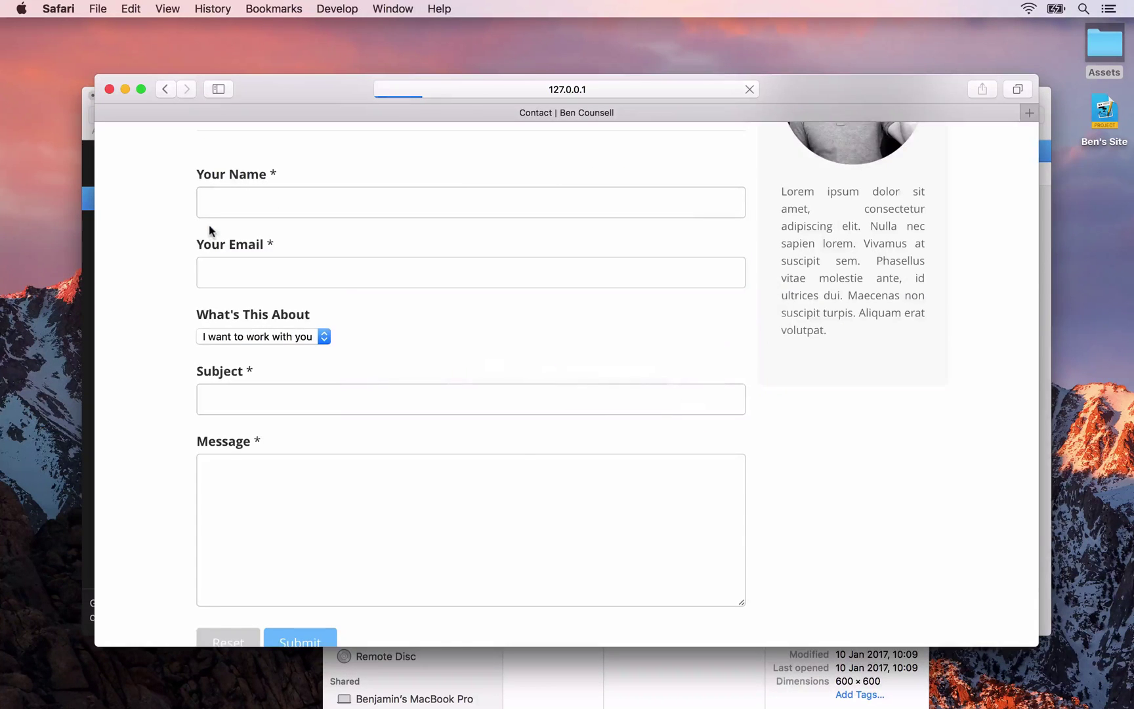
Reload the Safari preview and open the About page from the navigation menu to check it
key("super+r")
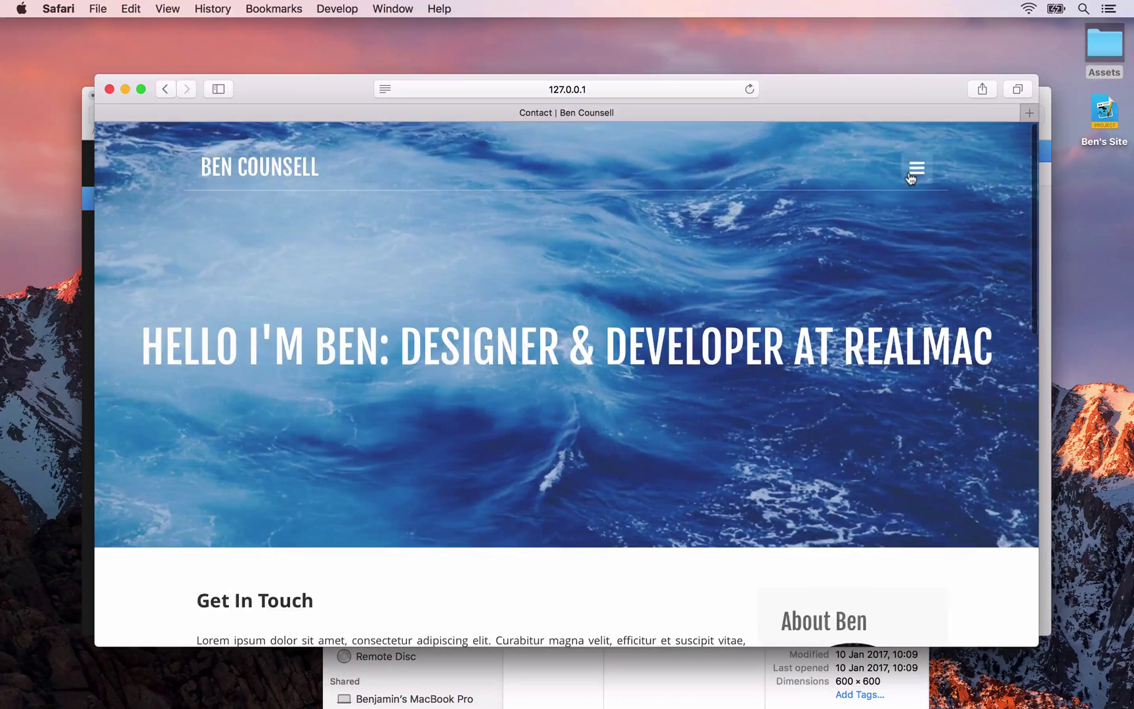
left_click(917, 174)
left_click(215, 461)
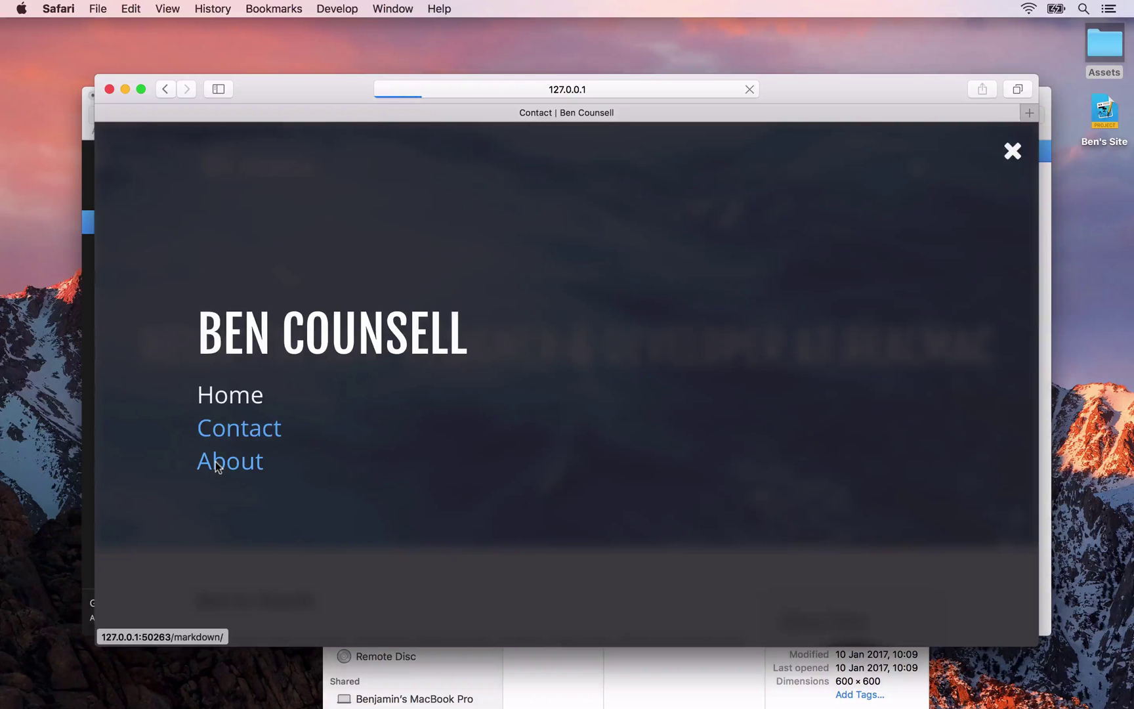
scroll(302, 489, "down", 5)
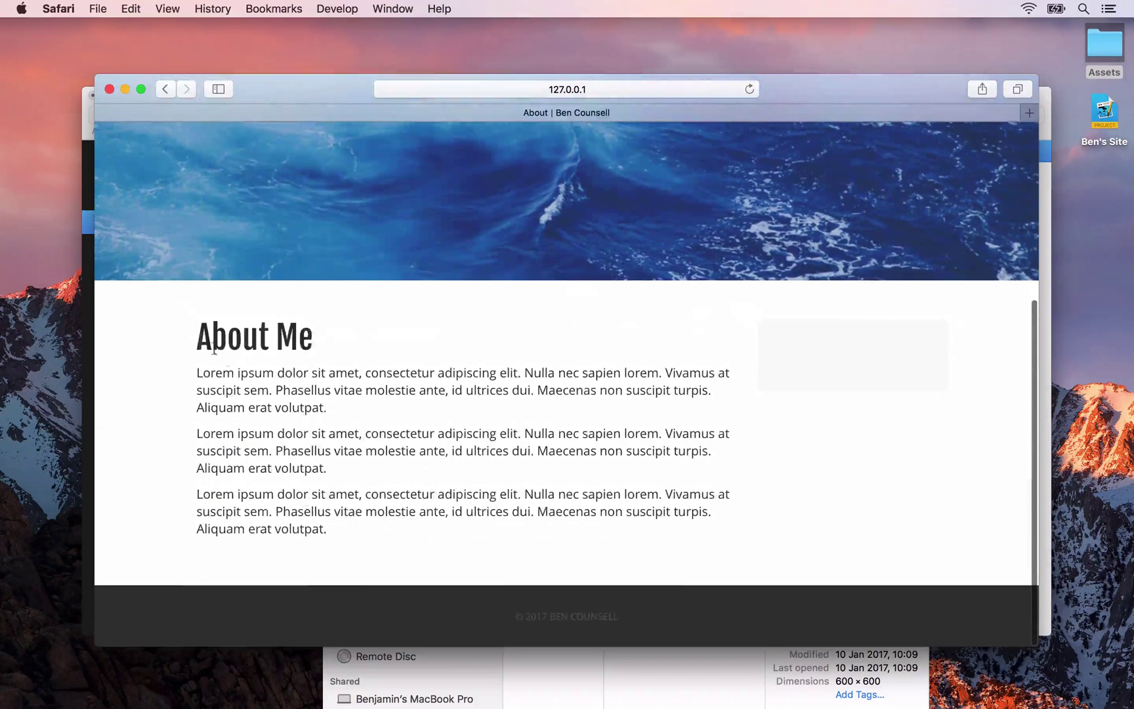
left_click_drag(196, 331, 332, 353)
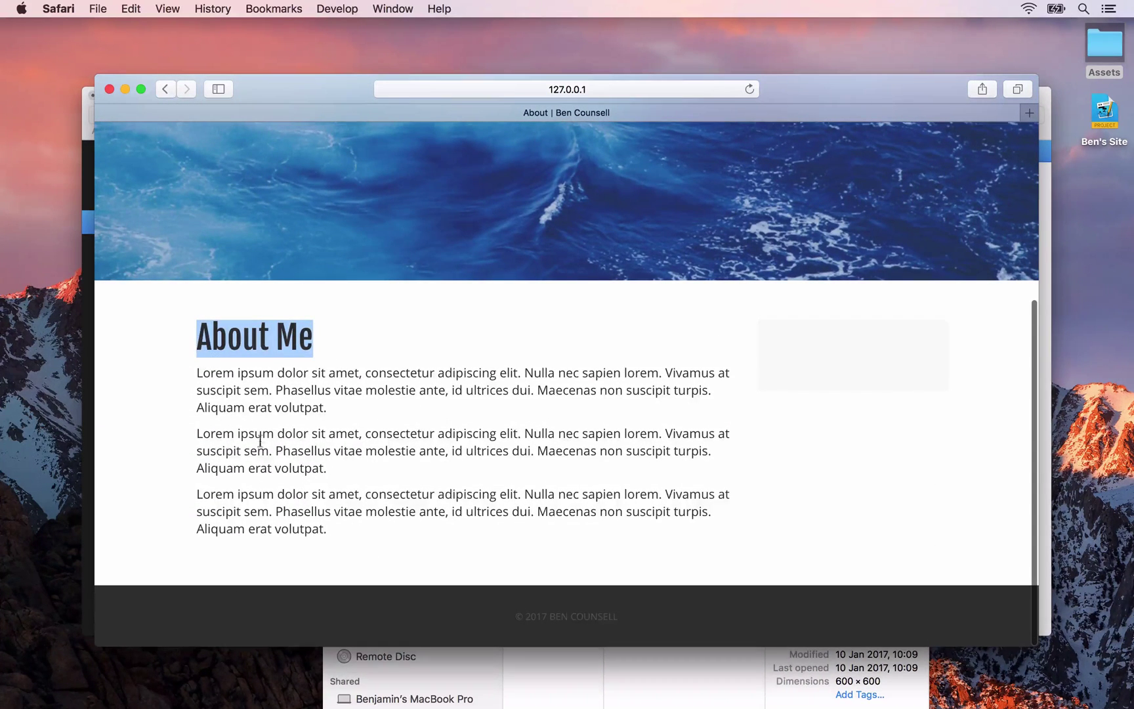
key("super+Tab")
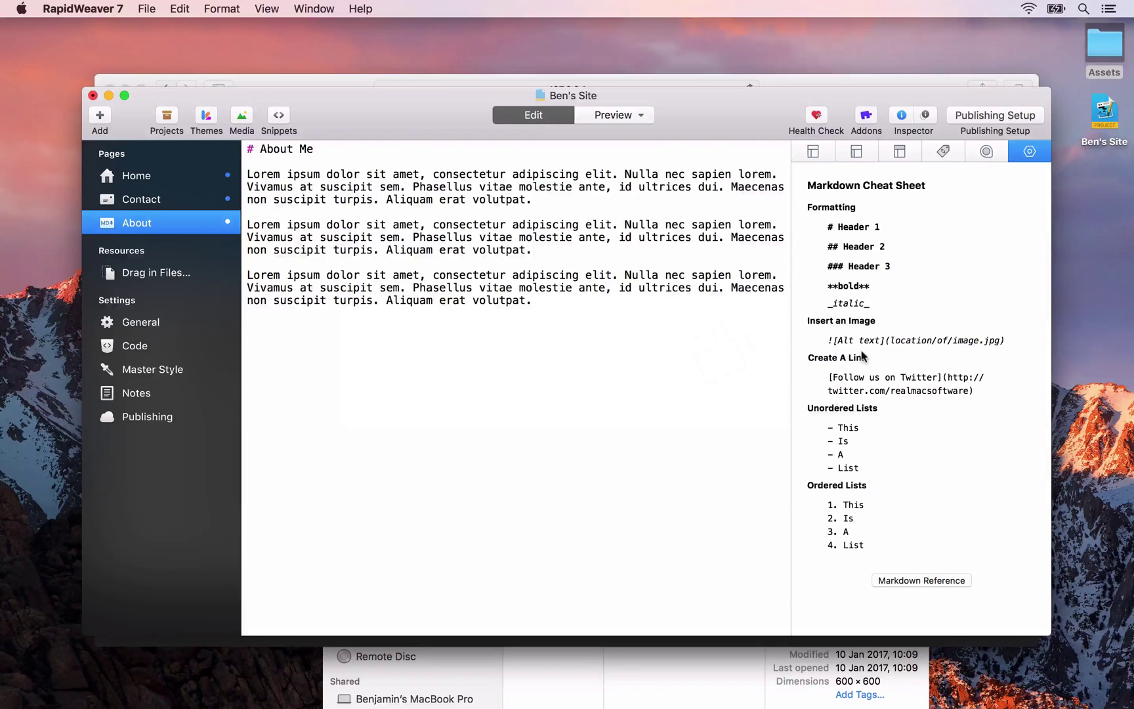
Add a --- divider and a '### RapidWeaver Training Courses' subheading below the last paragraph
left_click(539, 333)
key("Return")
key("Return")
type("---")
key("Return")
key("Return")
type("###")
type("RapidWeaver Traing")
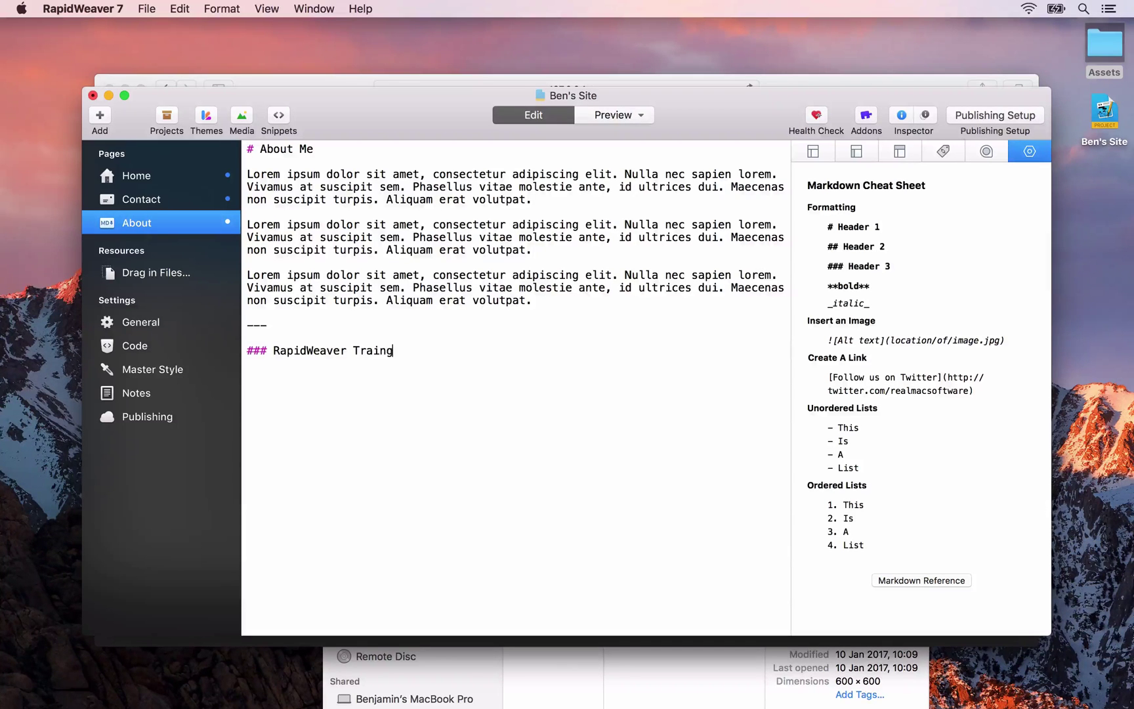
key("BackSpace")
type("ing Courses")
key("Return")
key("Return")
Add a bold **2017** line and start a list item beginning '- RapidWeav'
type("**")
type("2-17")
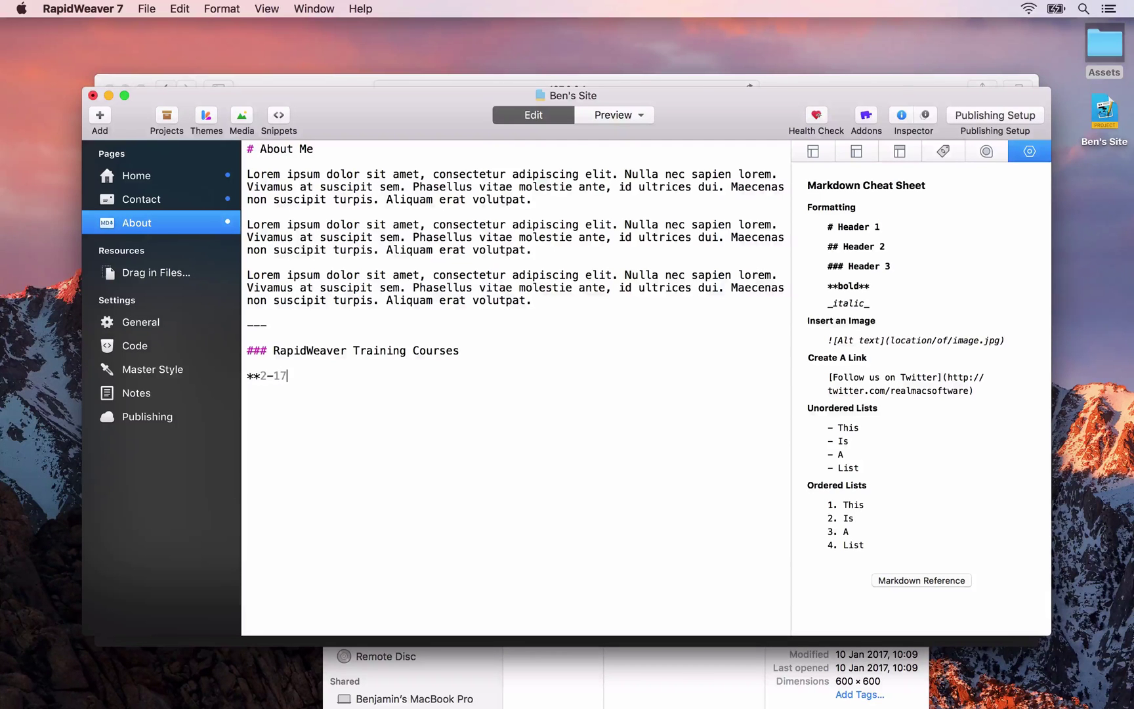
key("BackSpace")
key("BackSpace")
key("BackSpace")
type("017**")
key("BackSpace")
type("*")
key("Return")
key("Return")
type("-")
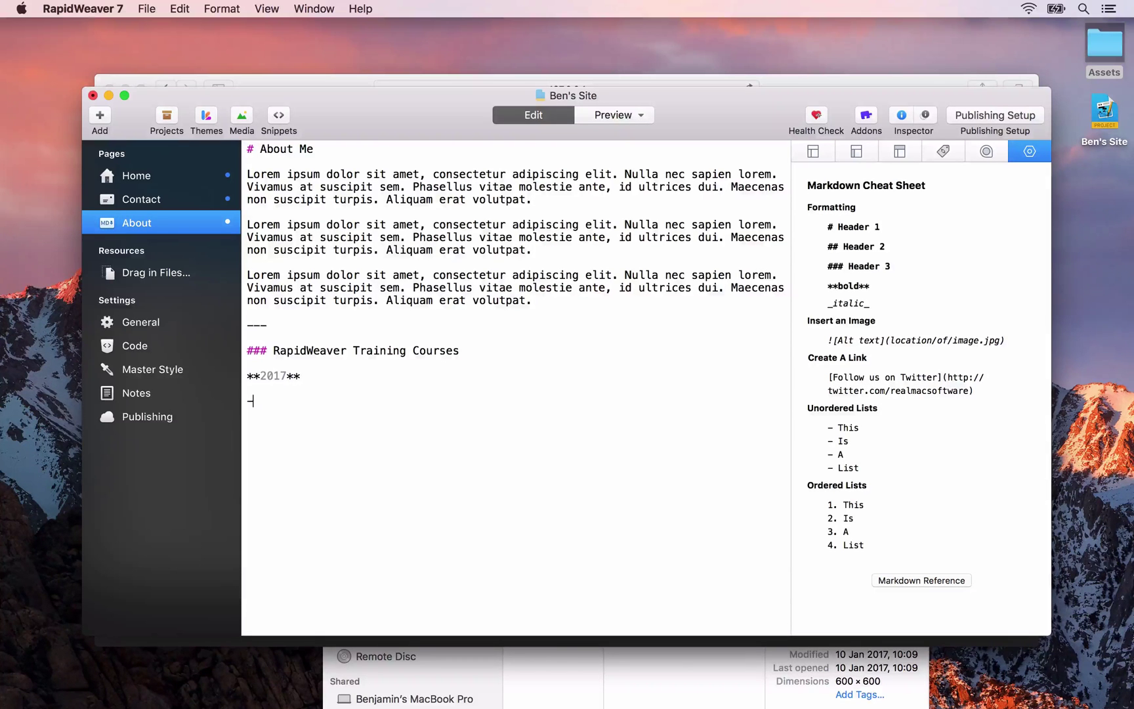
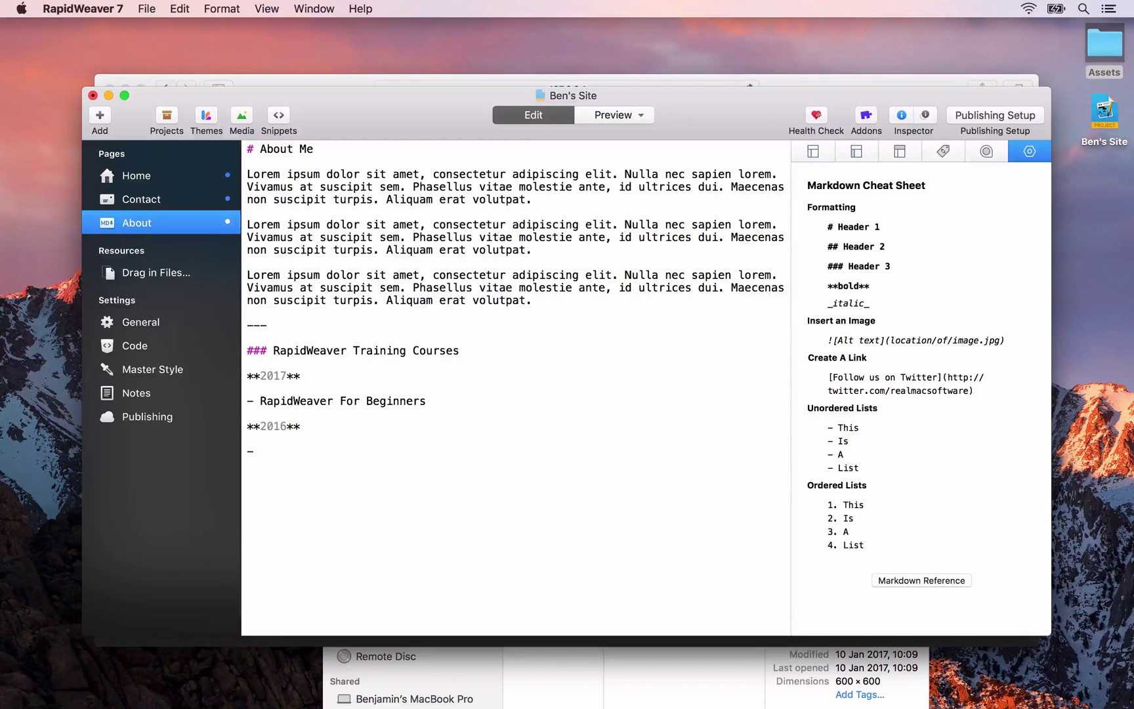
Finish the 2016 courses through What's New In RapidWeaver 7, then add **2015**: Powerful Addons, Theme Customisation
type("RapidWeaver SEO Cours")
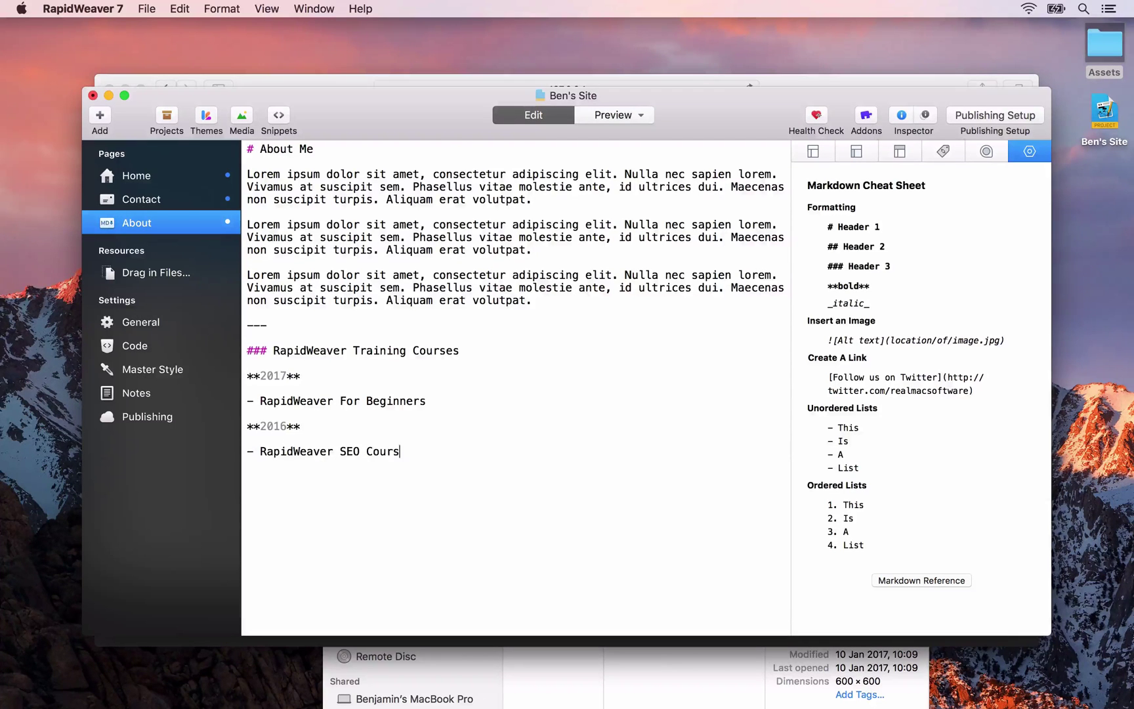
type("e - RapidWeaver eCommerce - ")
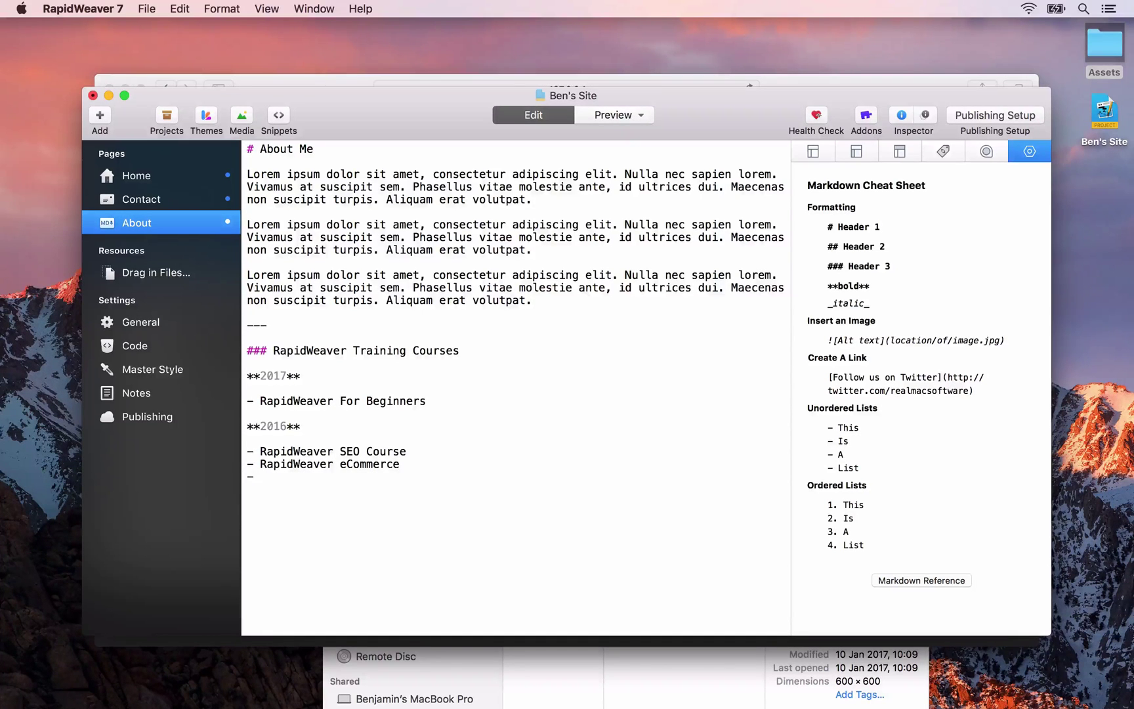
type("Foundatio")
type("n Course - ")
type("Foundry Course")
key("Return")
type("- What's New In RapidWeaver 7")
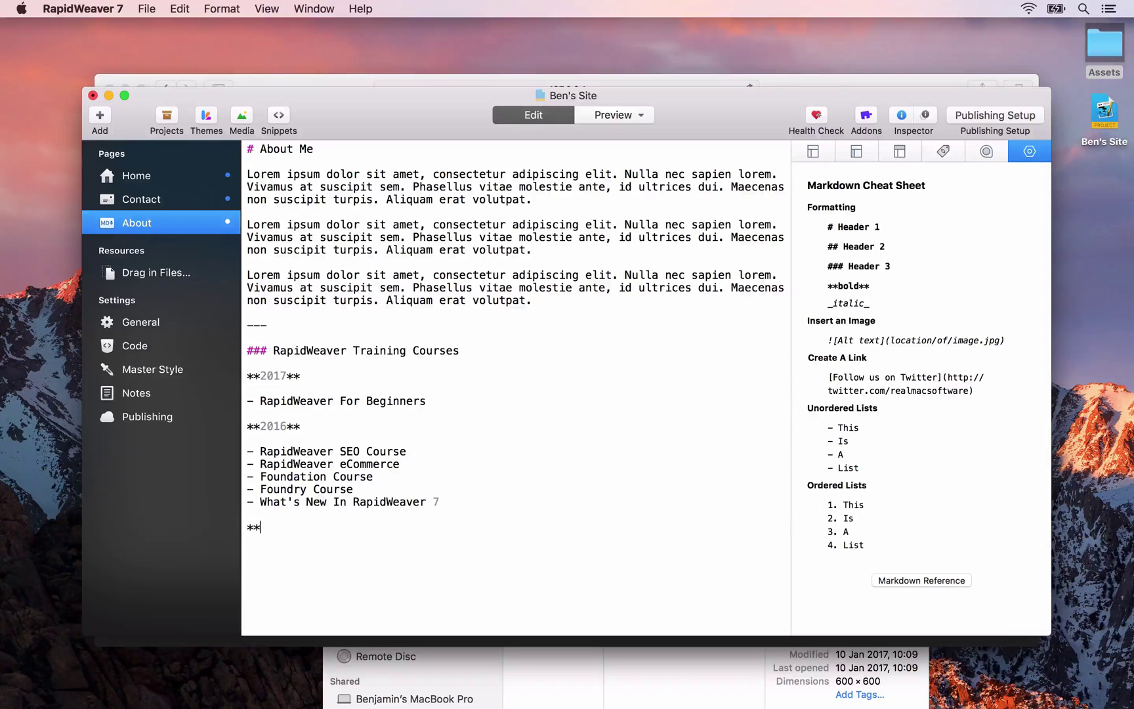
type("  **2015**  - Powe")
type("rful Affo")
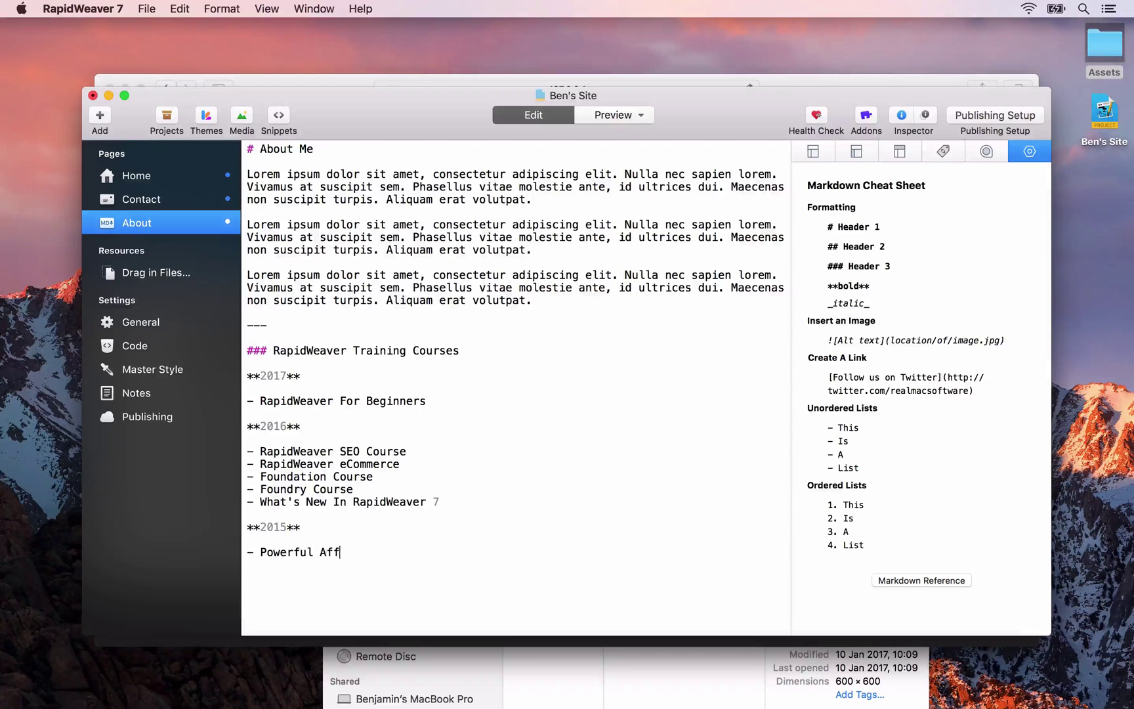
key("BackSpace")
key("BackSpace")
key("BackSpace")
type("ddons -")
type(" Theme Cus")
type("tomisation")
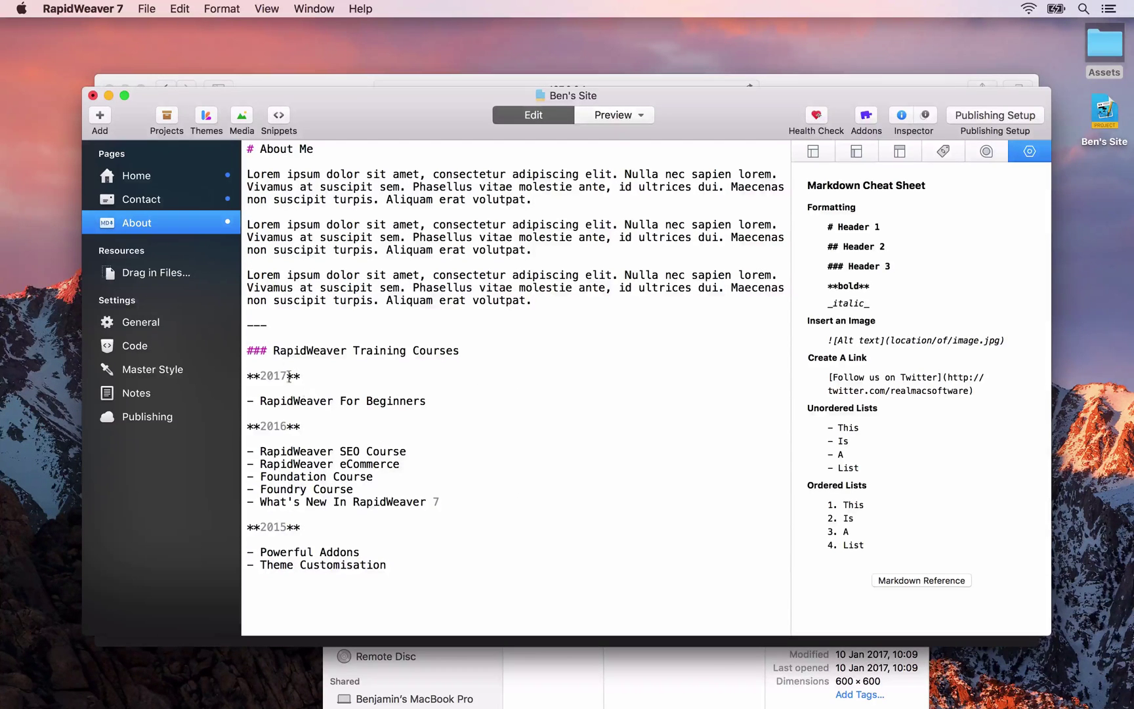
Review the heading, year and course lines in the Markdown, then preview the About page in Safari
left_click_drag(244, 350, 519, 352)
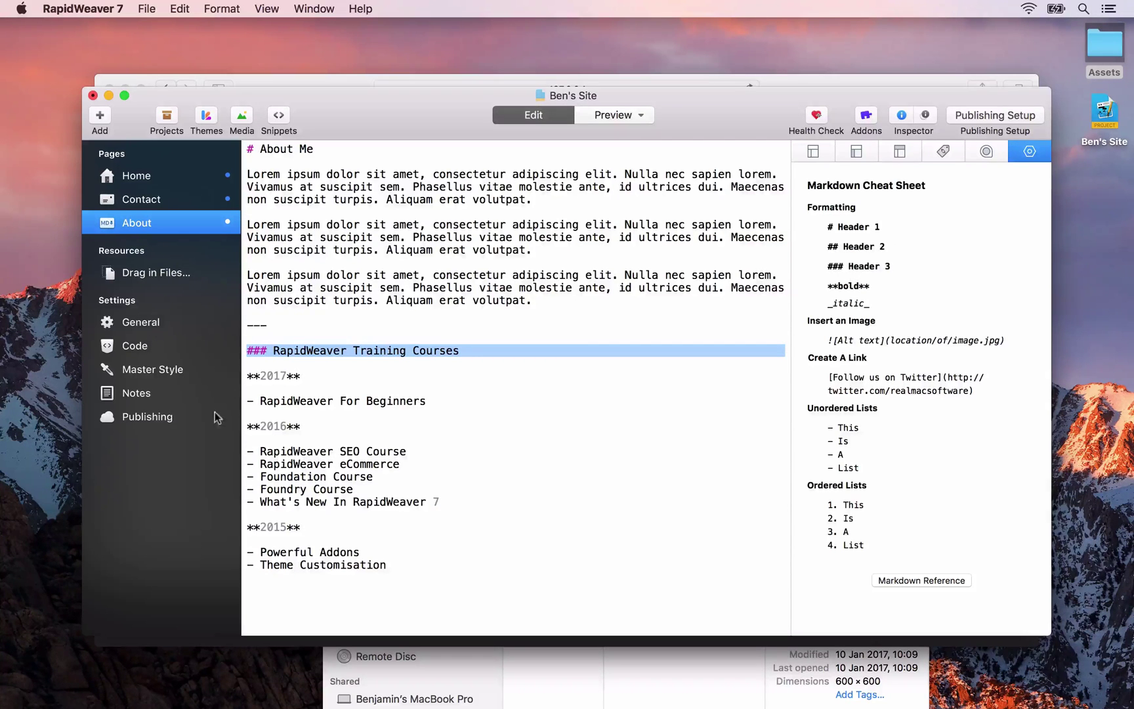
left_click_drag(302, 376, 242, 377)
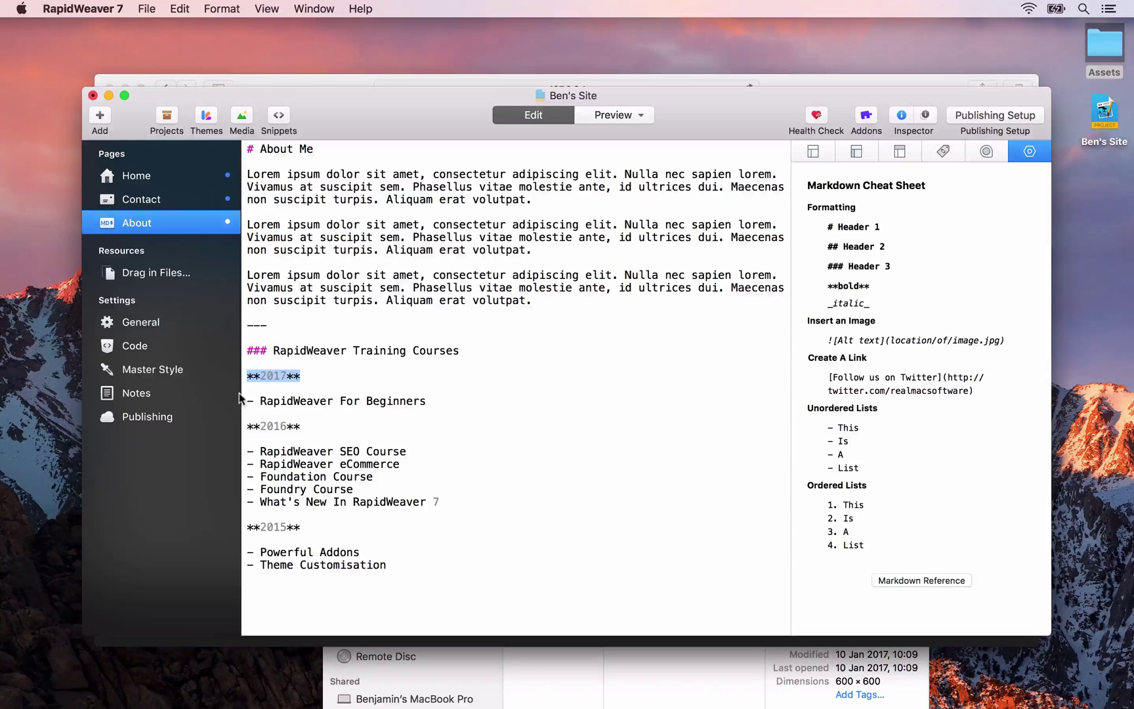
left_click_drag(246, 401, 428, 401)
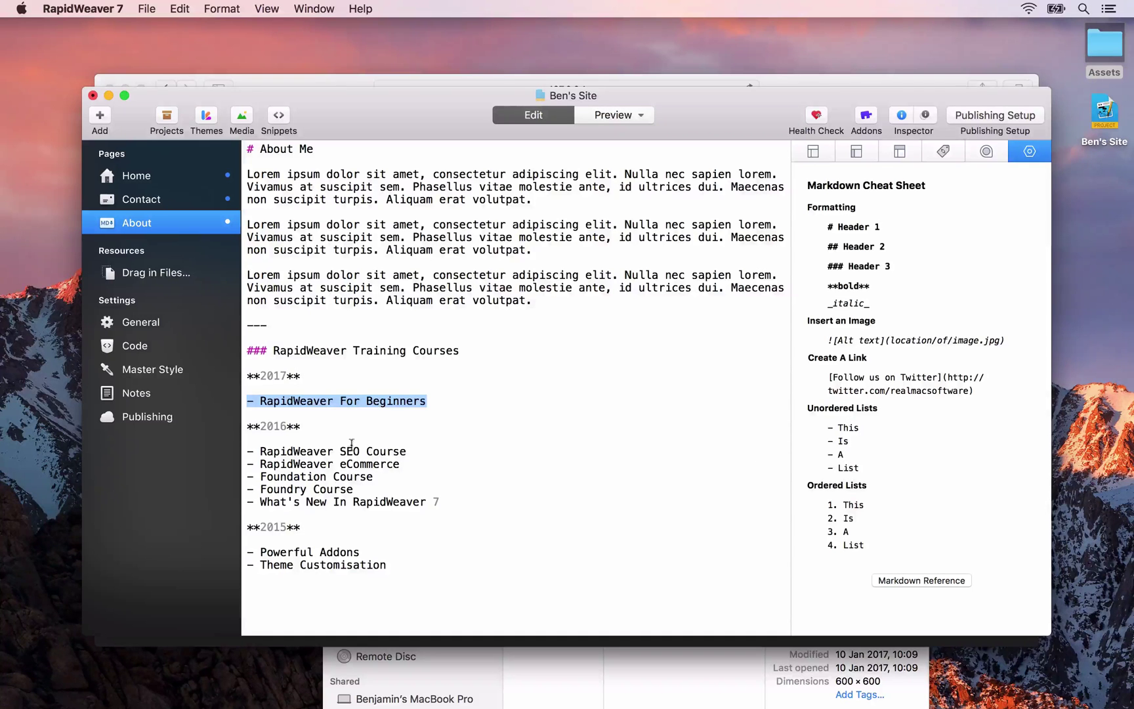
left_click_drag(248, 425, 335, 525)
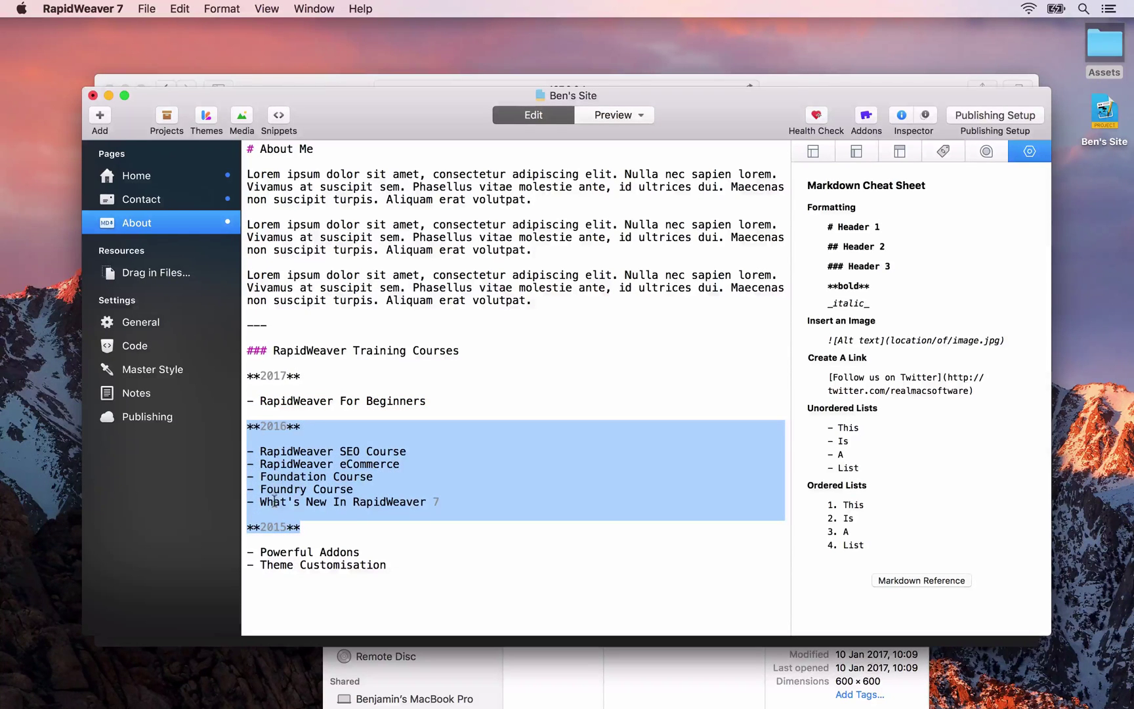
left_click(274, 426)
left_click(275, 525)
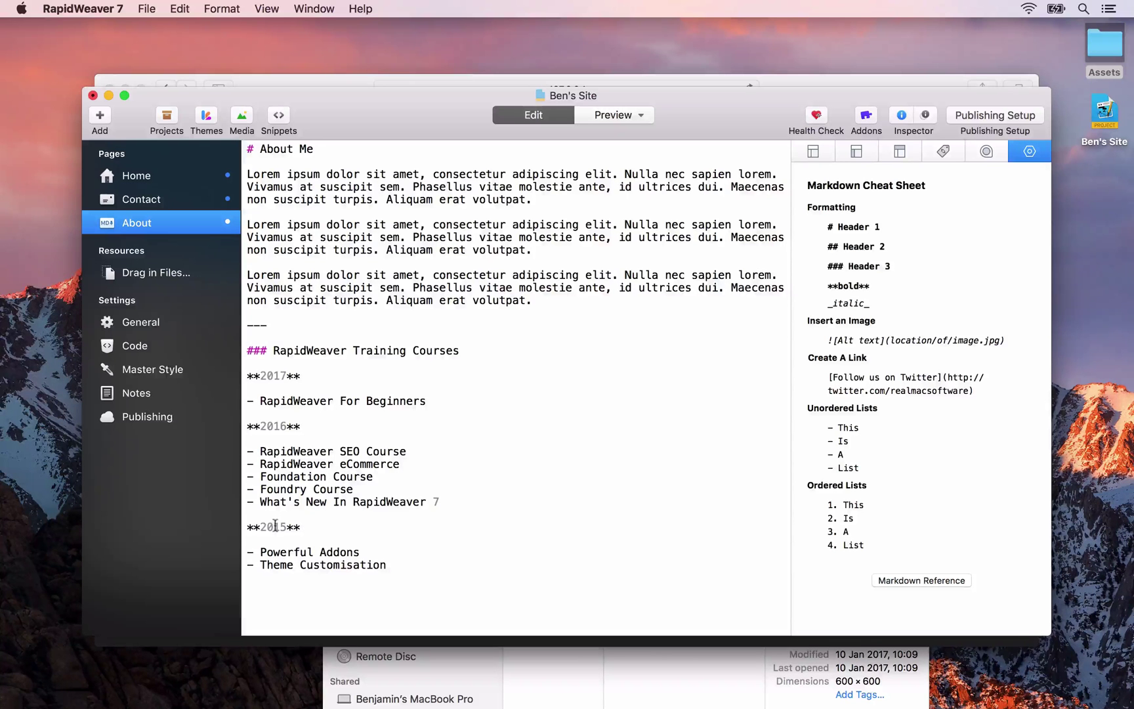
key("super+alt+p")
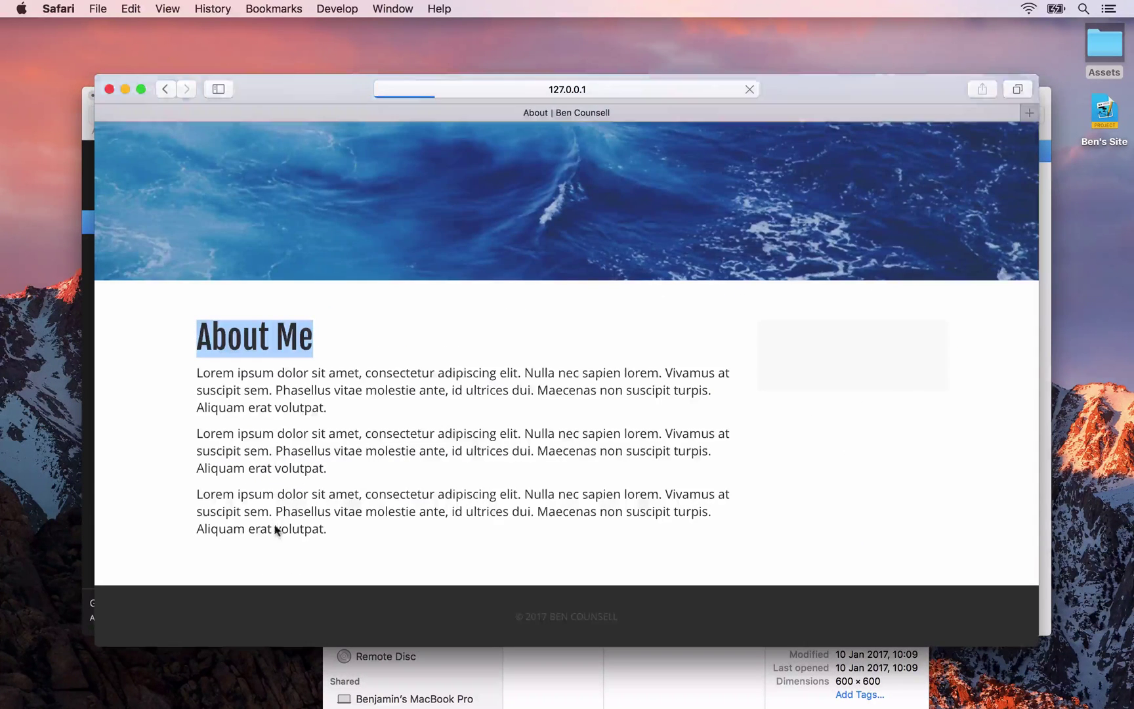
Scroll through the rendered 2017, 2016 and 2015 course lists in Safari, then return to RapidWeaver
scroll(283, 483, "down", 4)
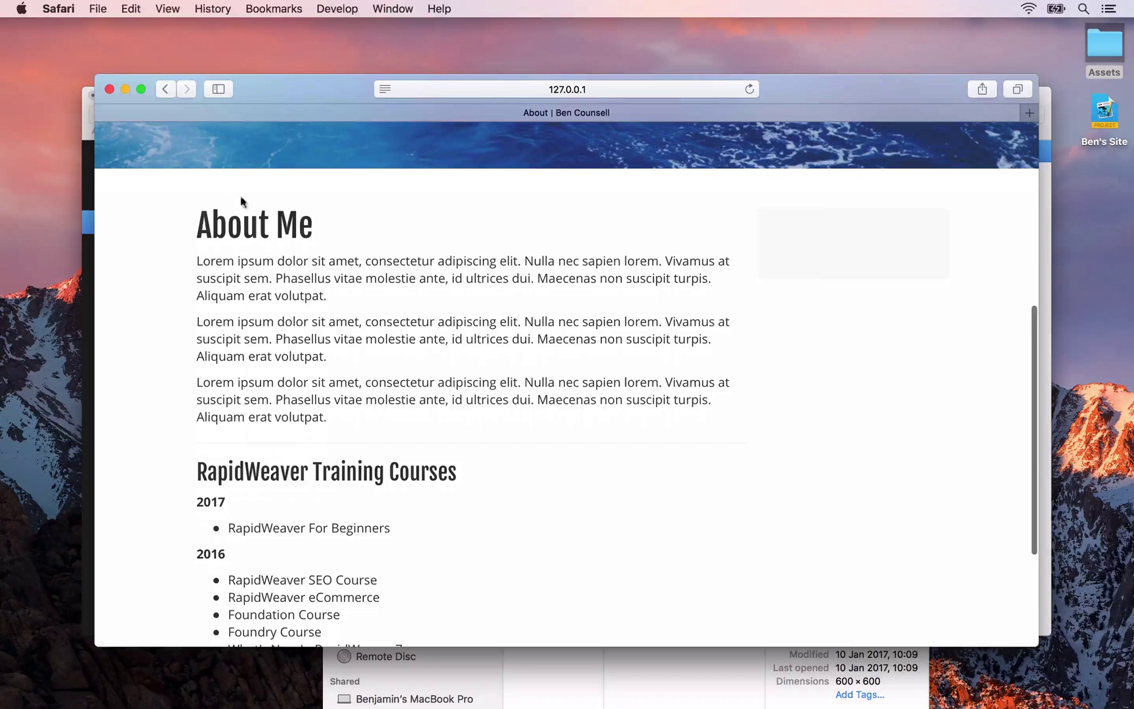
scroll(233, 431, "down", 5)
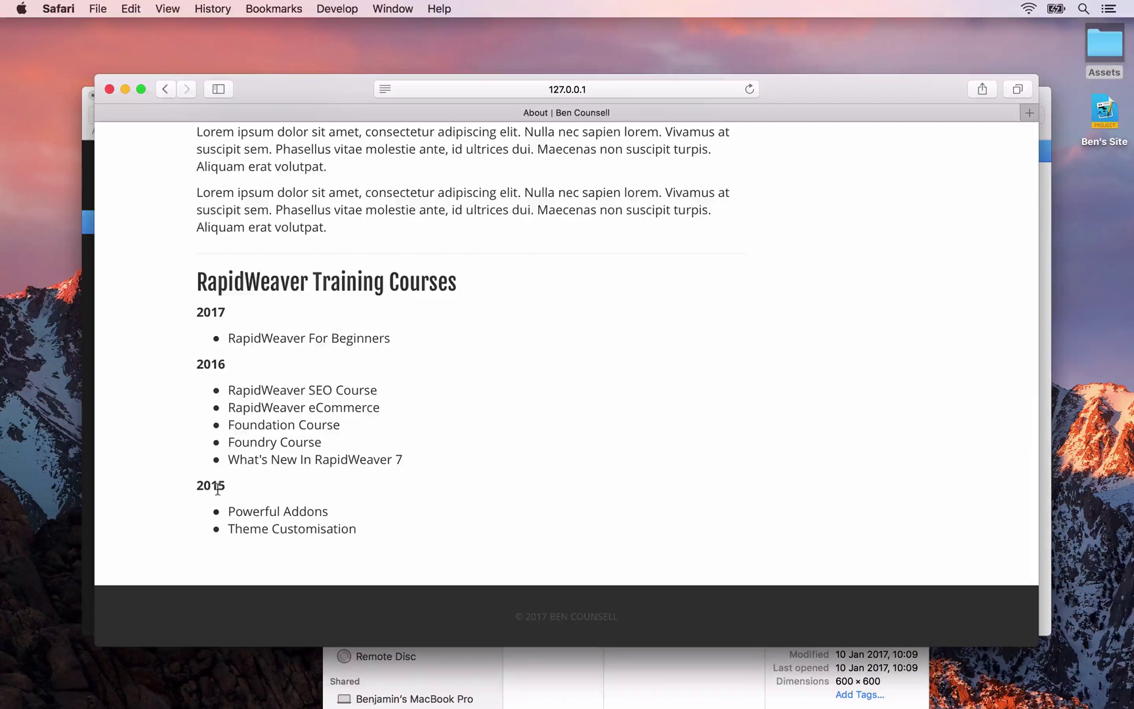
key("super+Tab")
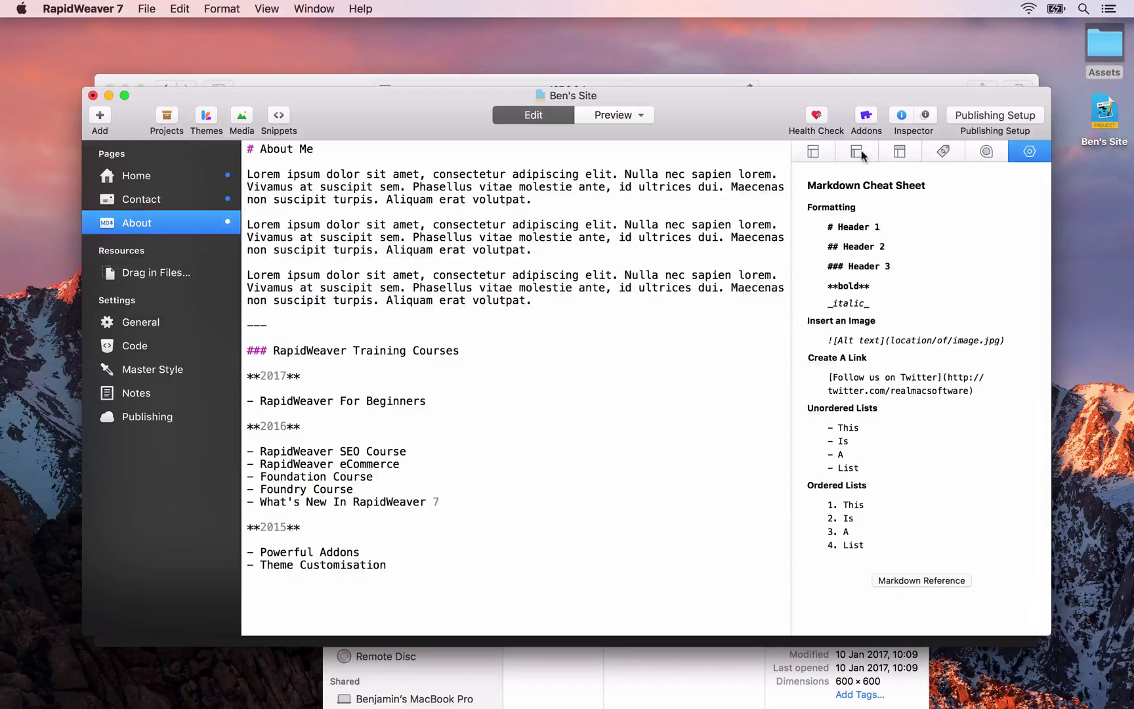
Title the About page sidebar 'Get In Touch'
left_click(860, 152)
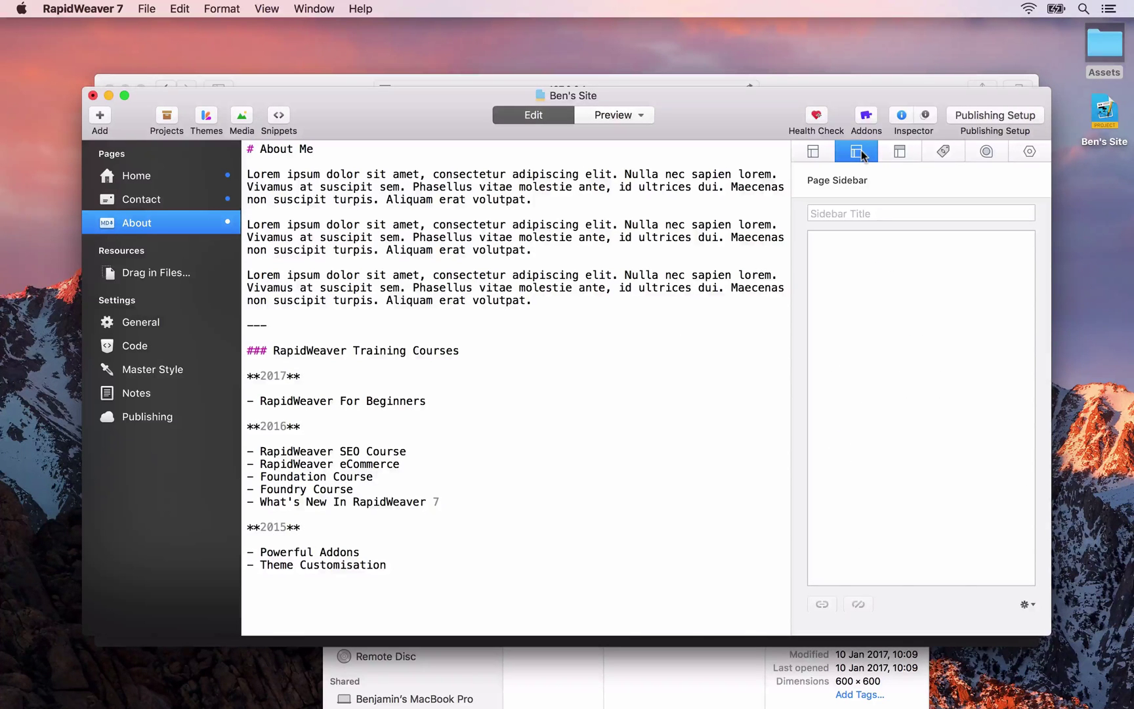
left_click(845, 214)
type("Ge")
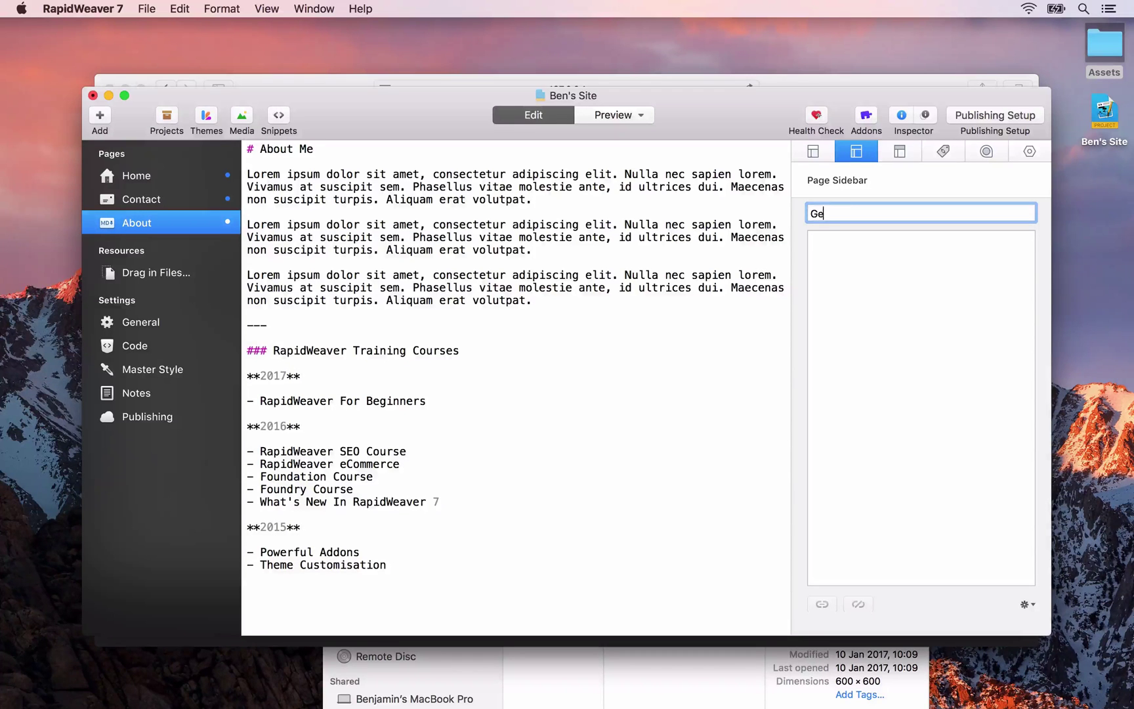
type("t In Touch")
Add avatar.png and the 'Lorem ipsum 30 words' text from the Assets folder to the sidebar
left_click(711, 661)
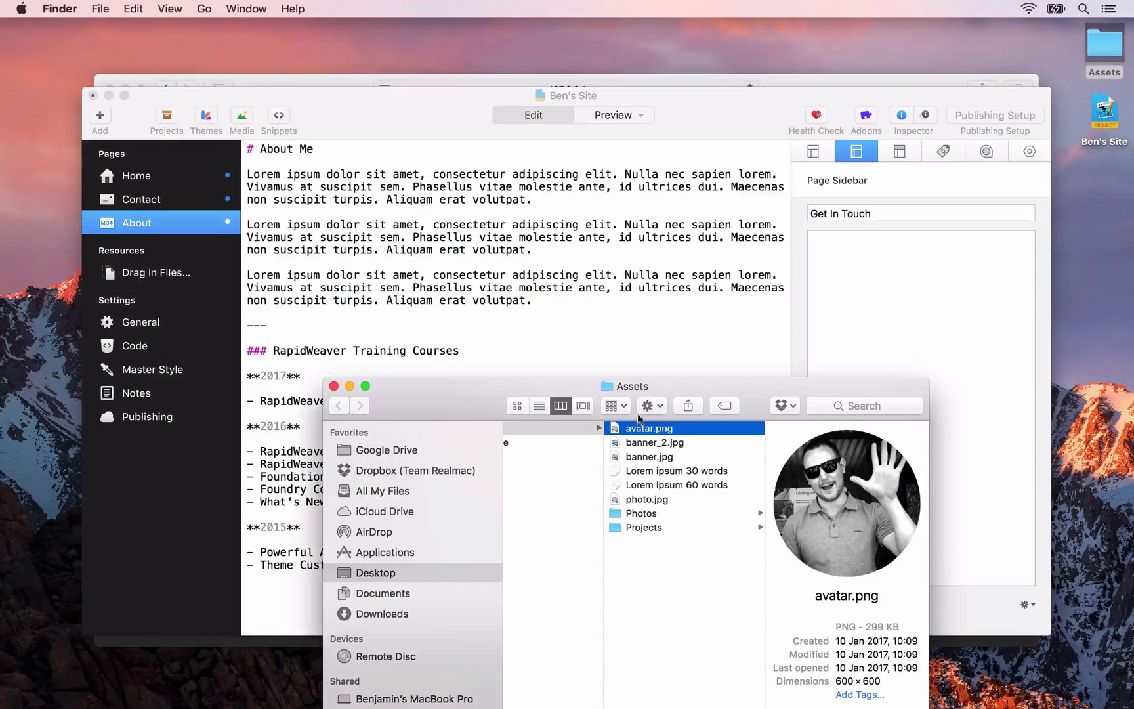
left_click_drag(638, 435, 891, 292)
left_click(920, 340)
scroll(919, 340, "down", 5)
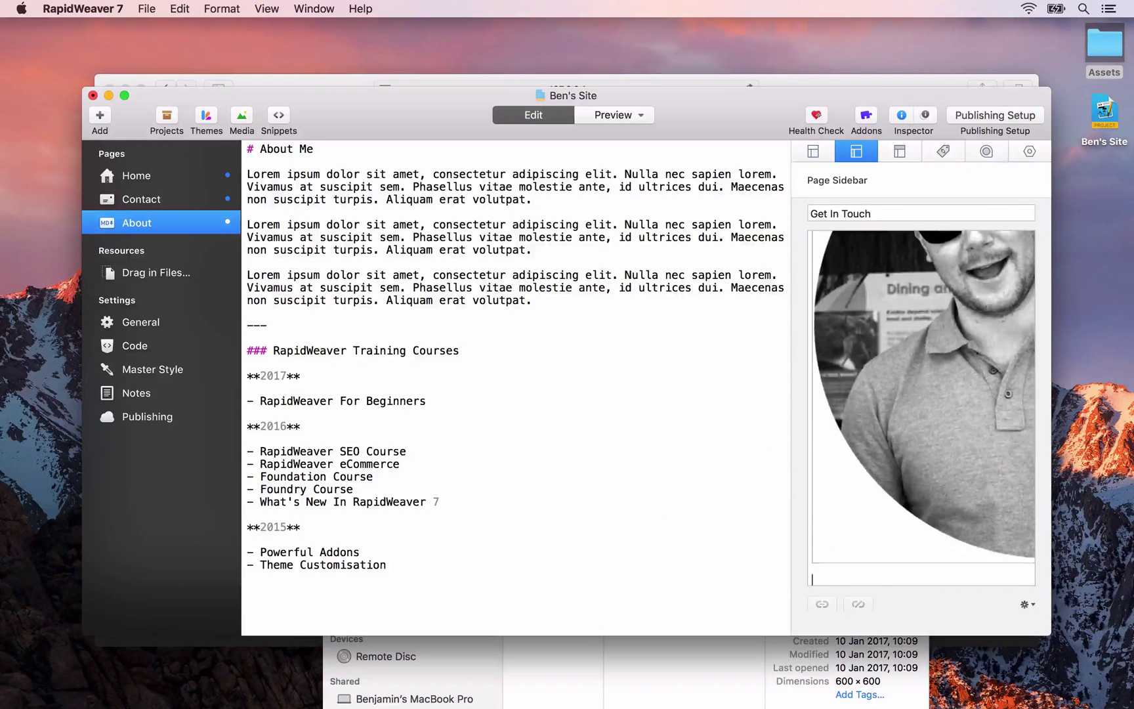
left_click(676, 678)
left_click_drag(643, 470, 953, 582)
left_click(959, 577)
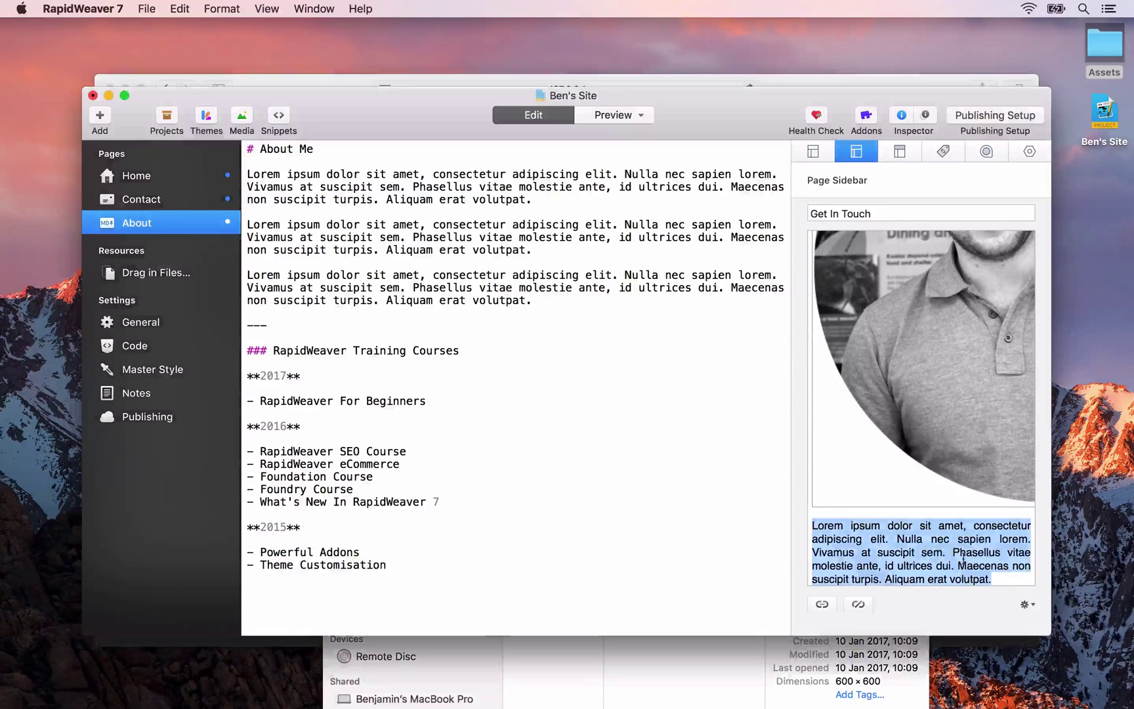
key("super+Tab")
key("super+Tab")
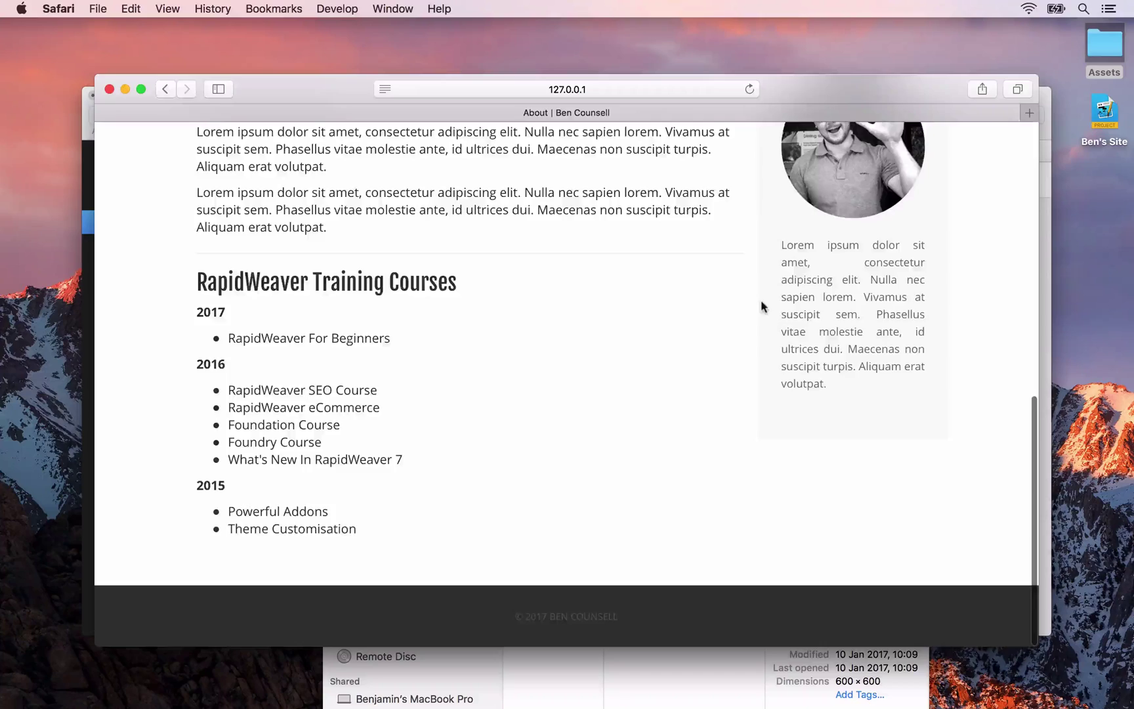
Check the Get In Touch sidebar and the site's navigation menu in the Safari preview
scroll(759, 302, "up", 5)
left_click_drag(839, 522, 777, 433)
scroll(771, 425, "down", 3)
left_click(796, 444)
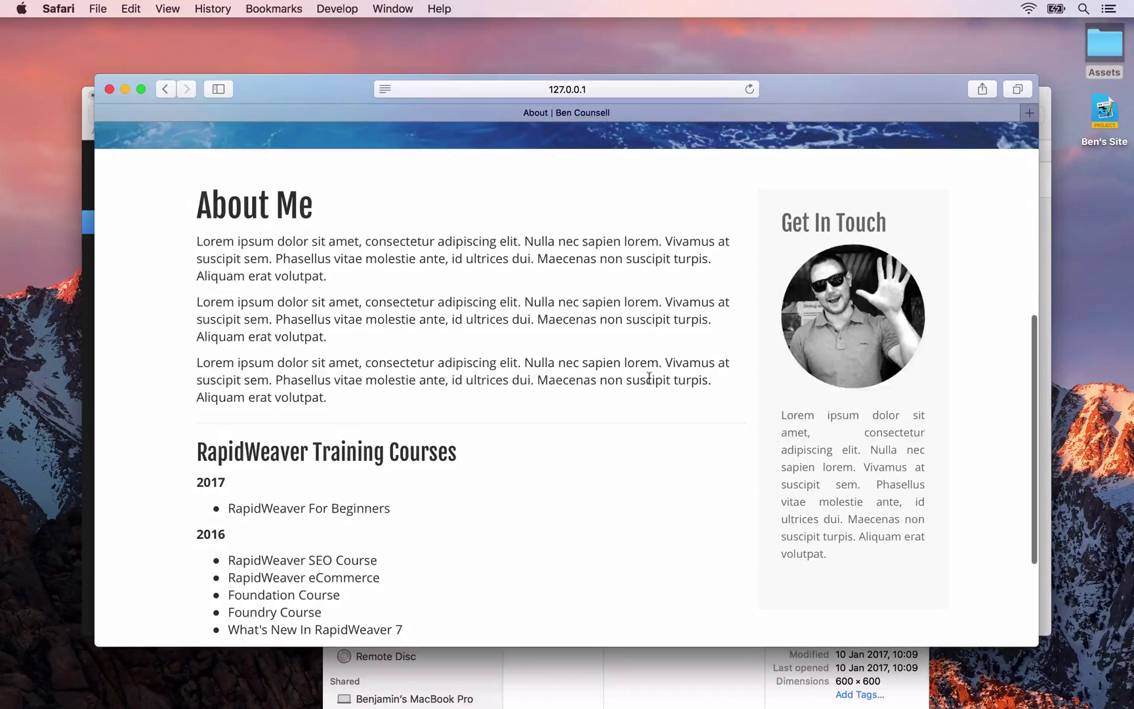
scroll(649, 378, "up", 6)
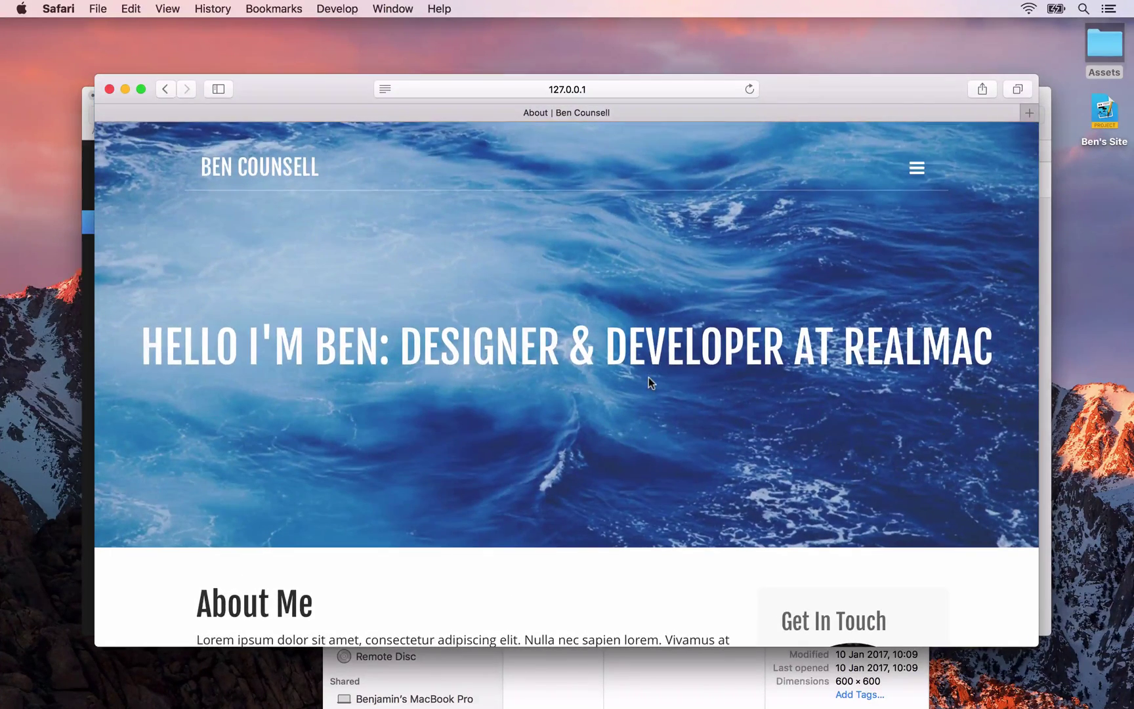
left_click(917, 169)
key("super+shift+backslash")
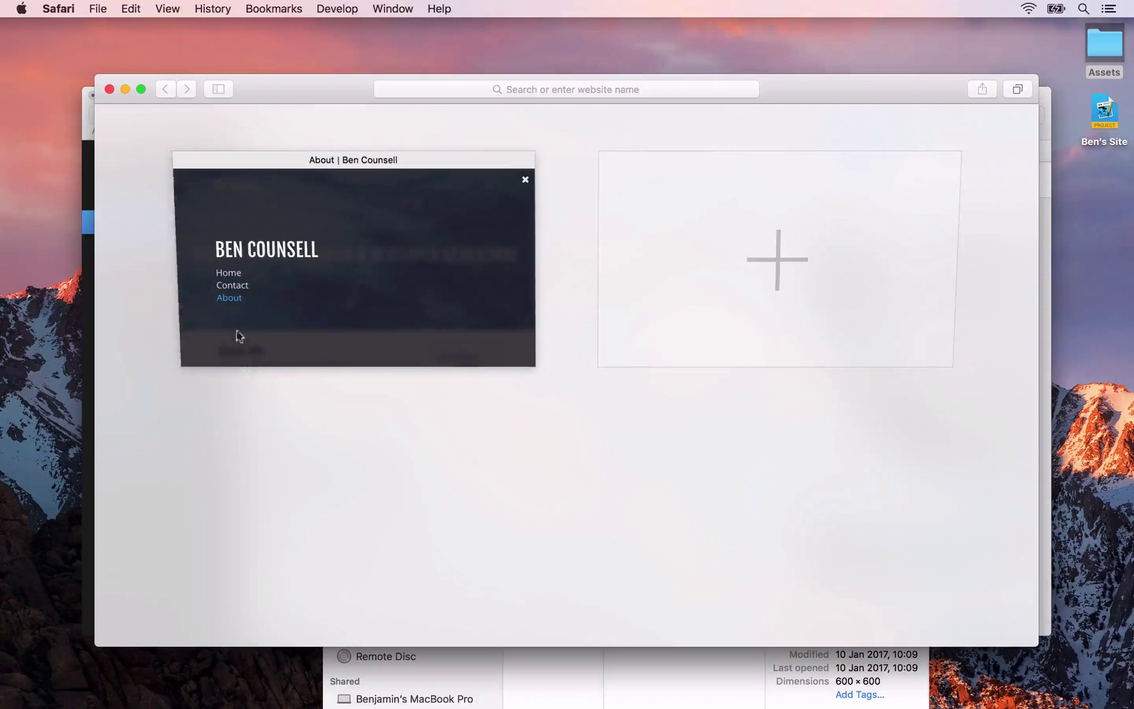
left_click(314, 281)
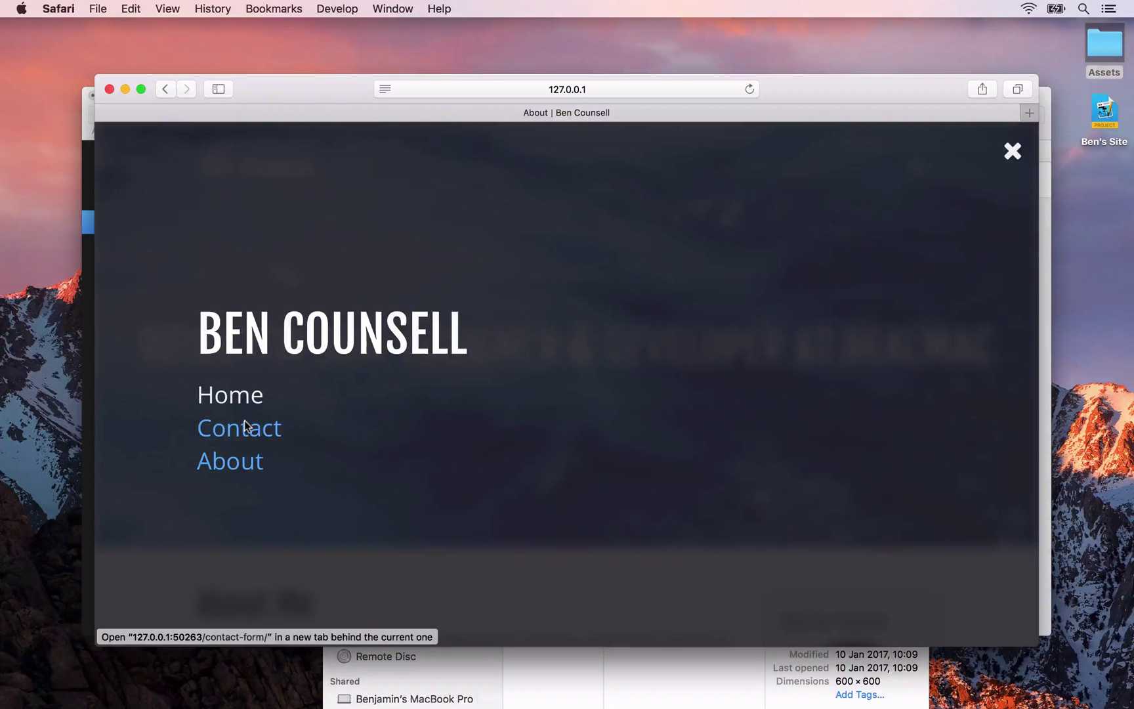
Close the Finder Assets window and move About above Contact in the Pages list
left_click(543, 666)
key("super+w")
key("super+Tab")
key("super+Tab")
key("Tab")
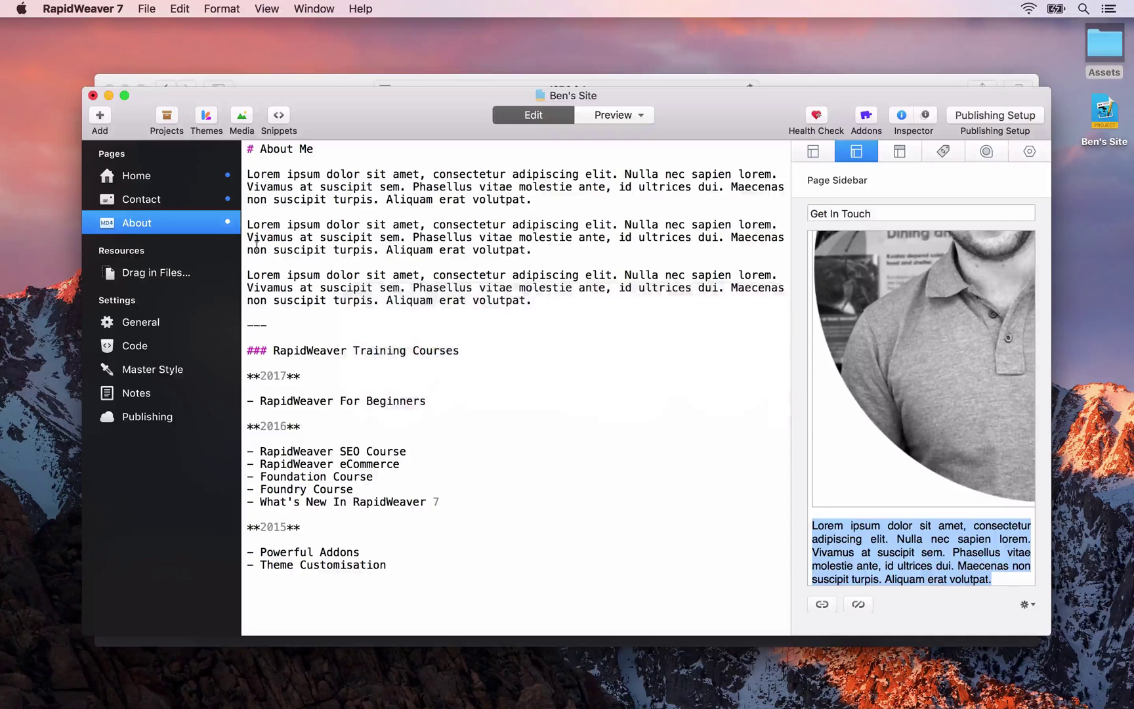
left_click_drag(134, 225, 145, 192)
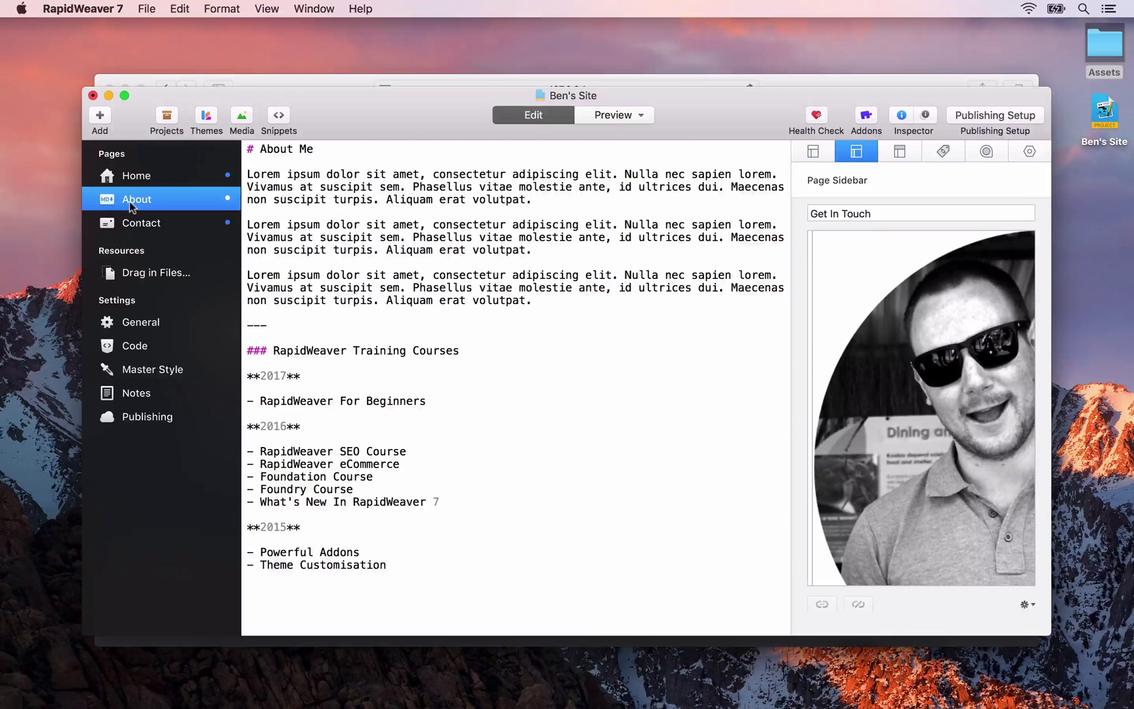
key("super+Tab")
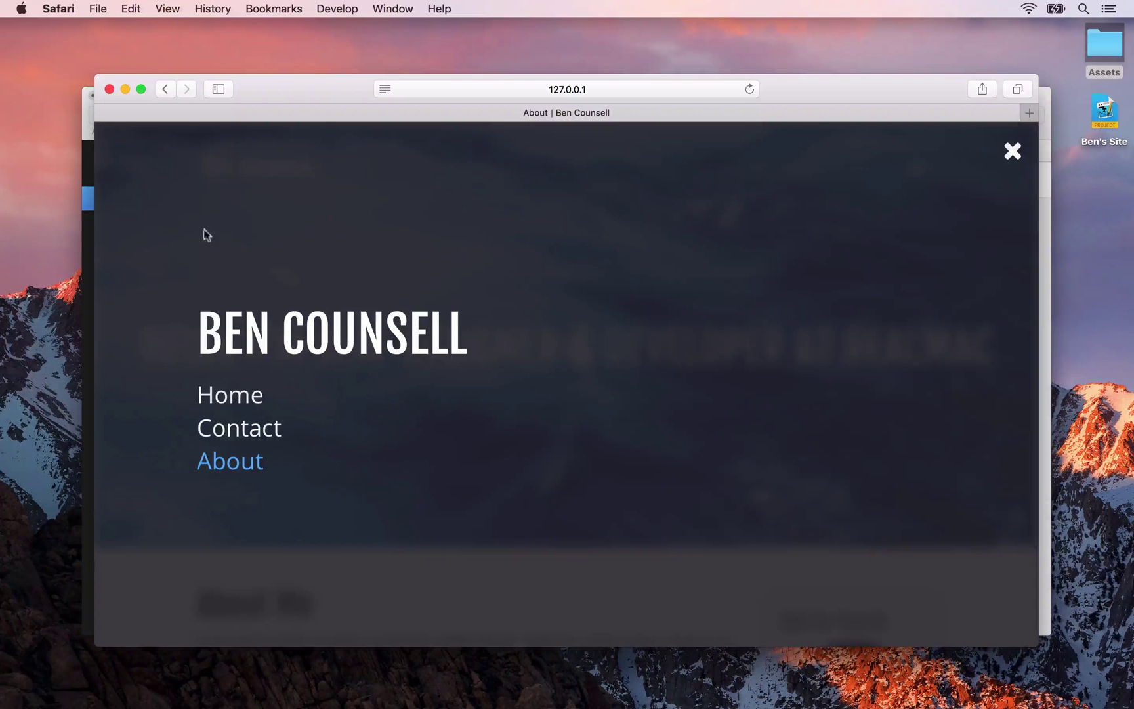
Reload the preview to check the menu order, then move About back below Contact and recheck
key("super+r")
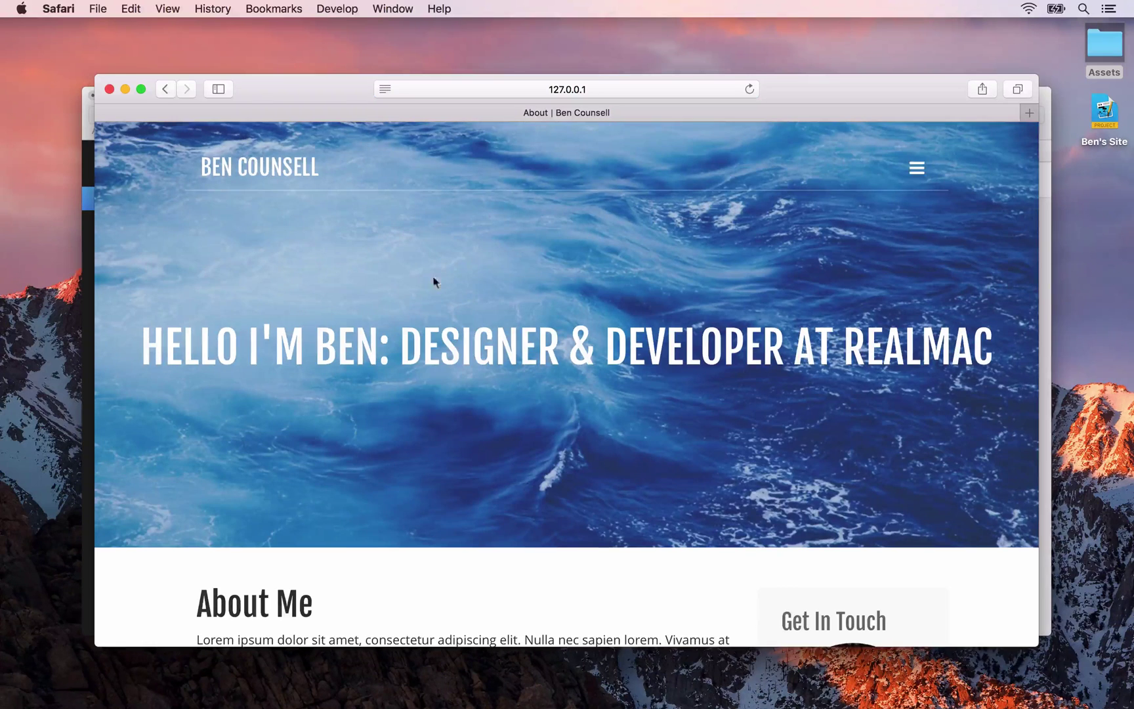
left_click(911, 169)
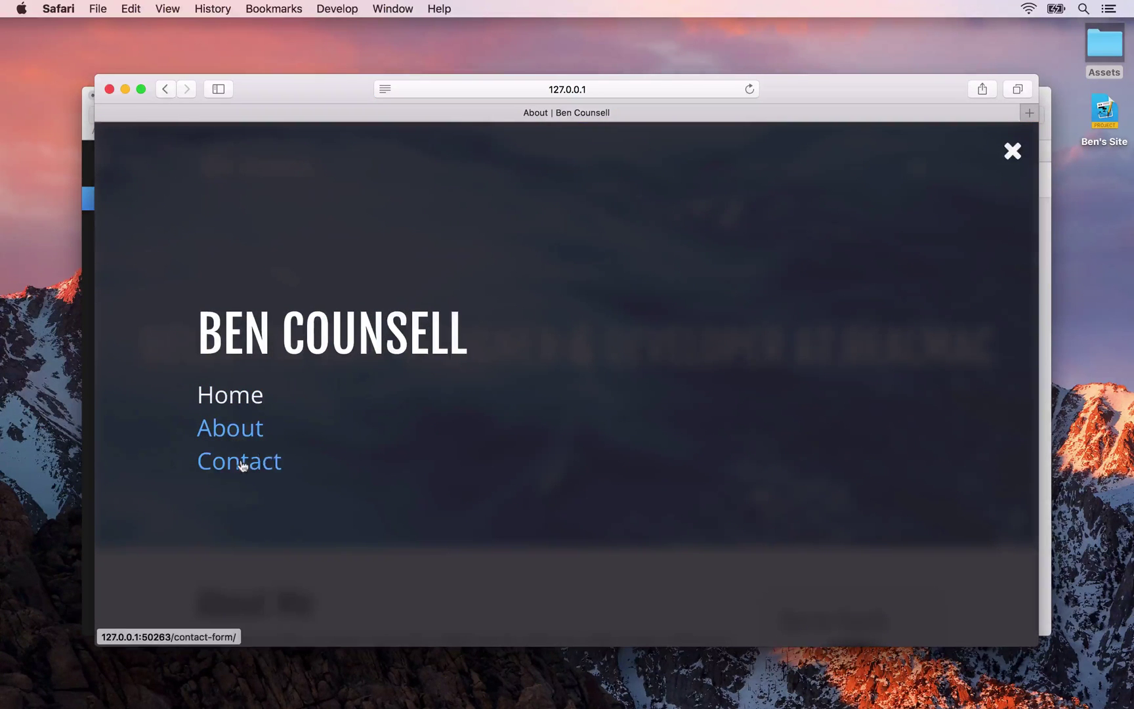
key("super+Tab")
left_click_drag(133, 198, 134, 231)
key("super+Tab")
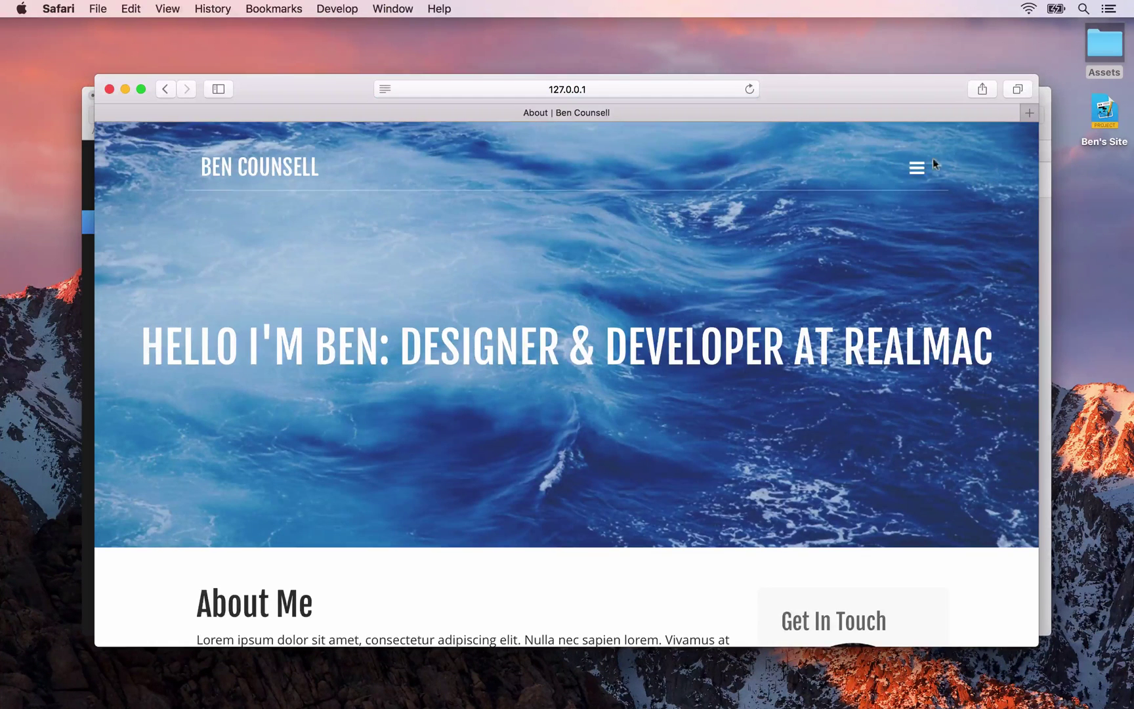
left_click(926, 167)
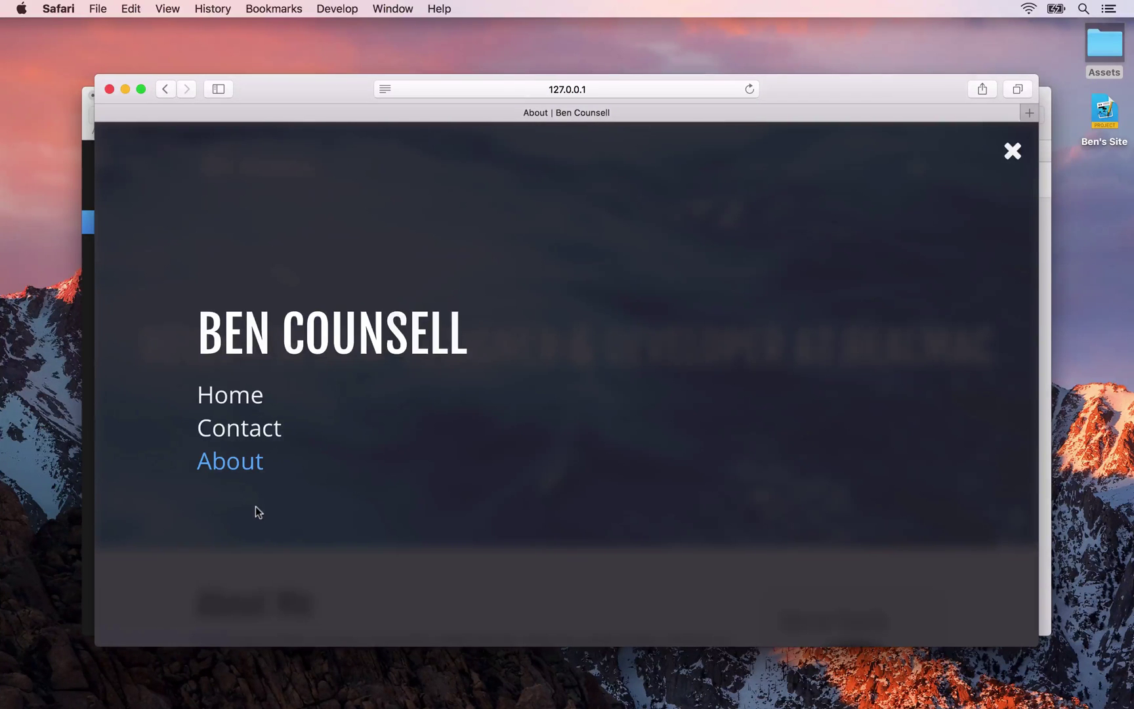
key("super+Tab")
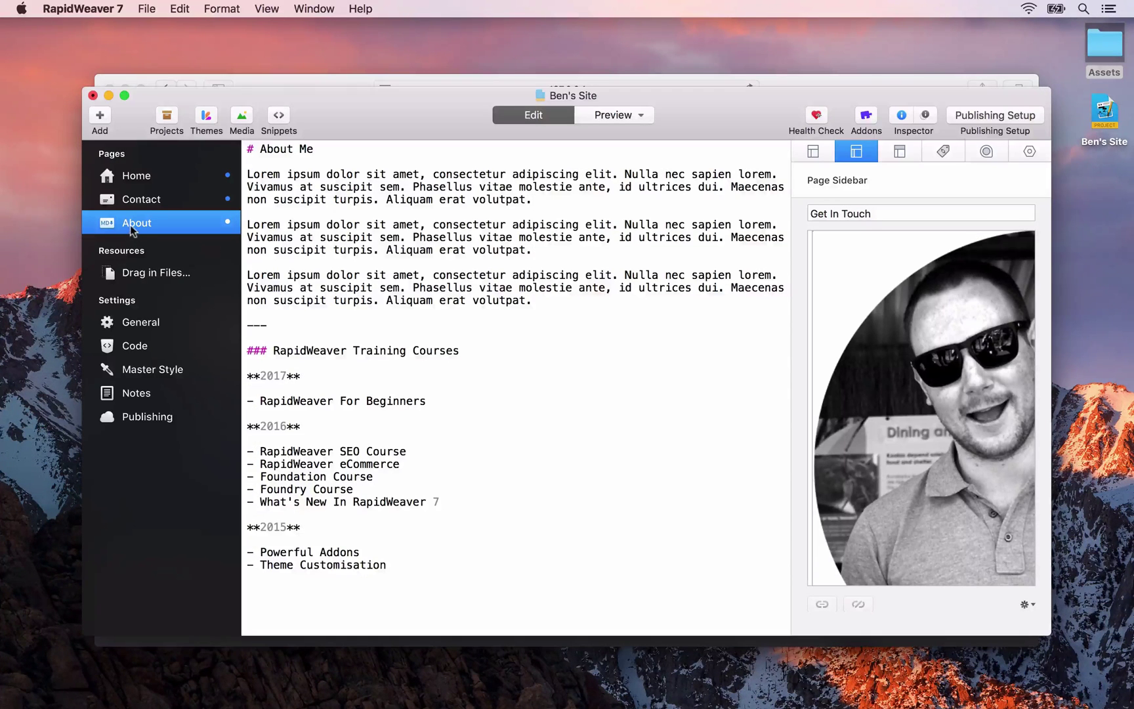
Drop the About page onto Contact so it becomes a subpage, then preview in the browser
left_click_drag(132, 228, 125, 203)
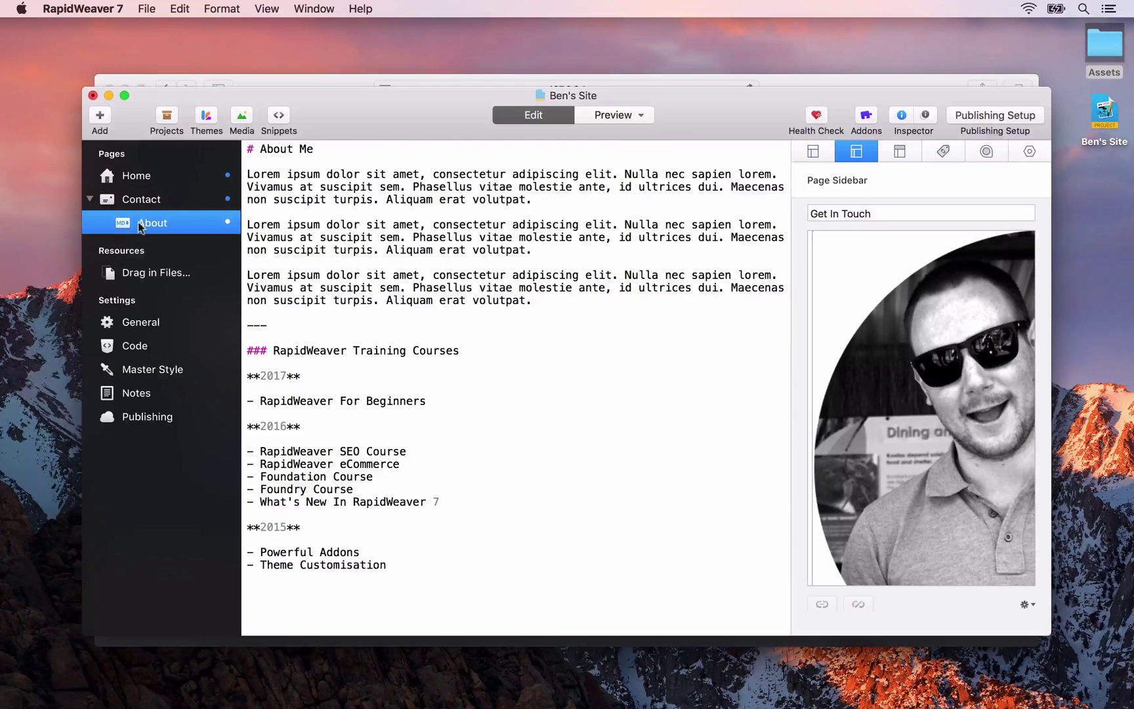
key("super+alt+p")
Remove 'markdown/' from the Safari address to load the site's home page
left_click(543, 89)
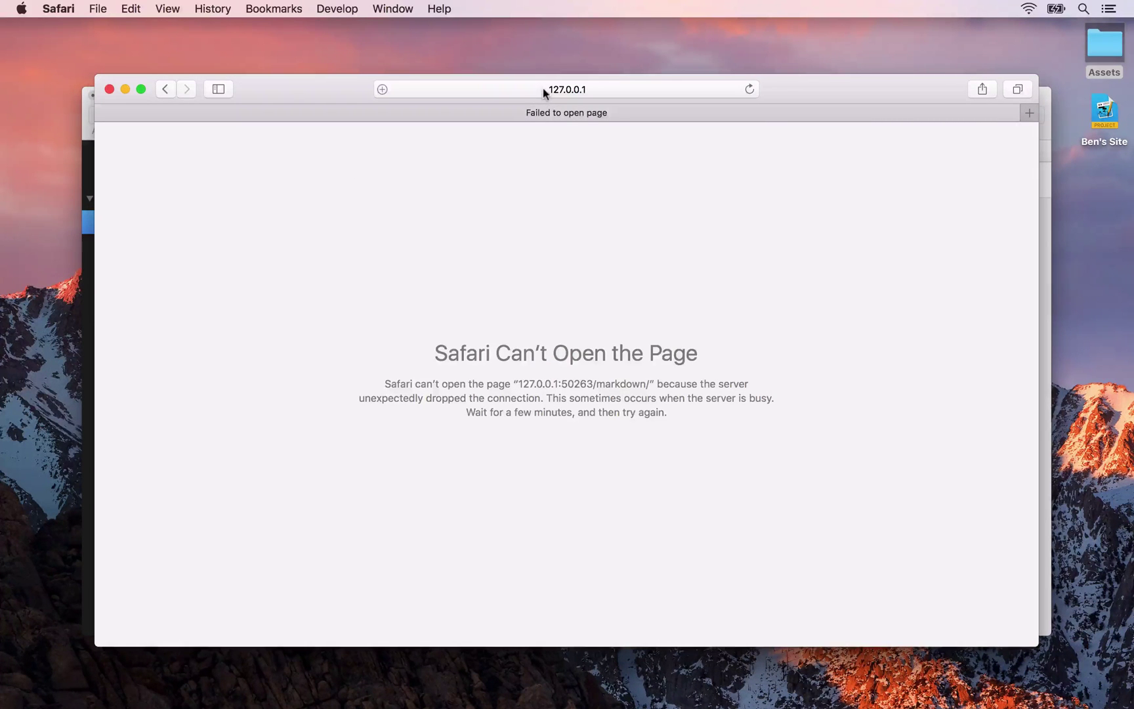
key("Right")
key("shift+alt+Left")
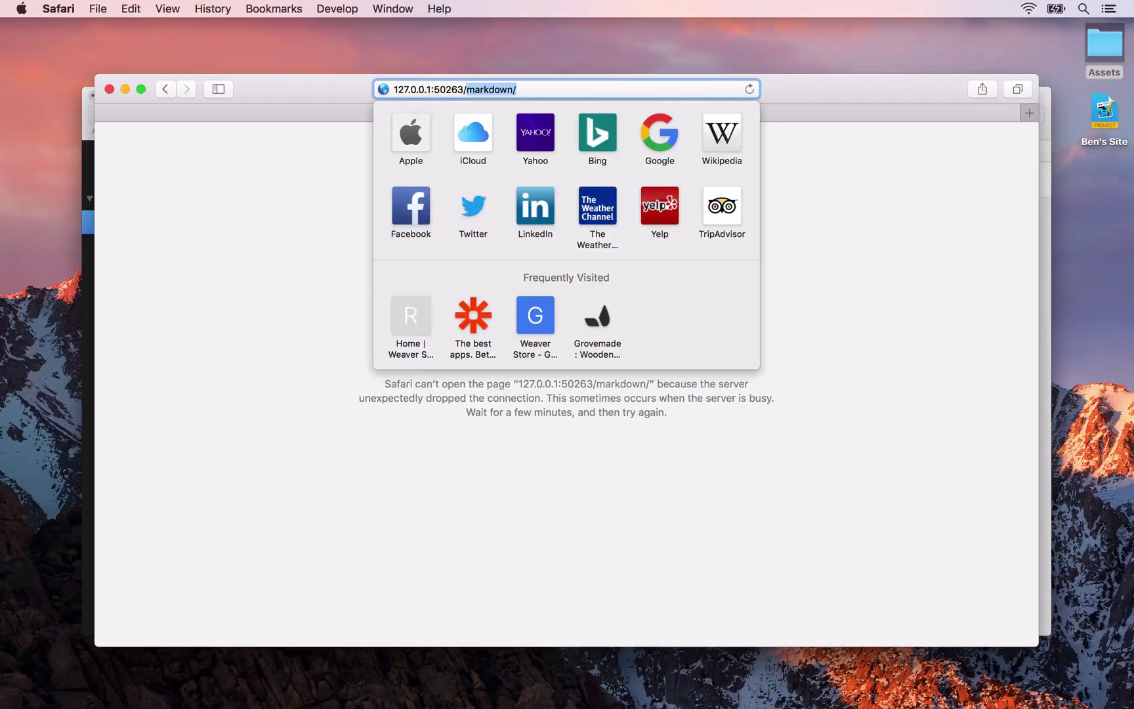
key("BackSpace")
key("Return")
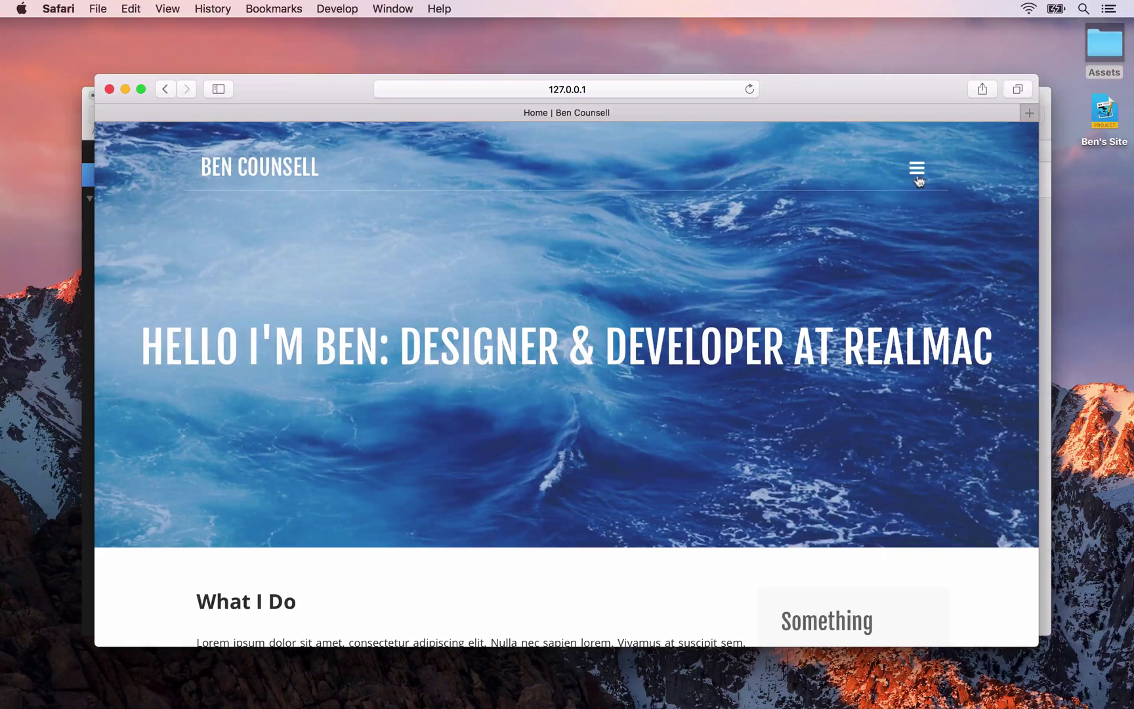
Expand Contact in the site's navigation menu to show About nested beneath it
left_click(917, 170)
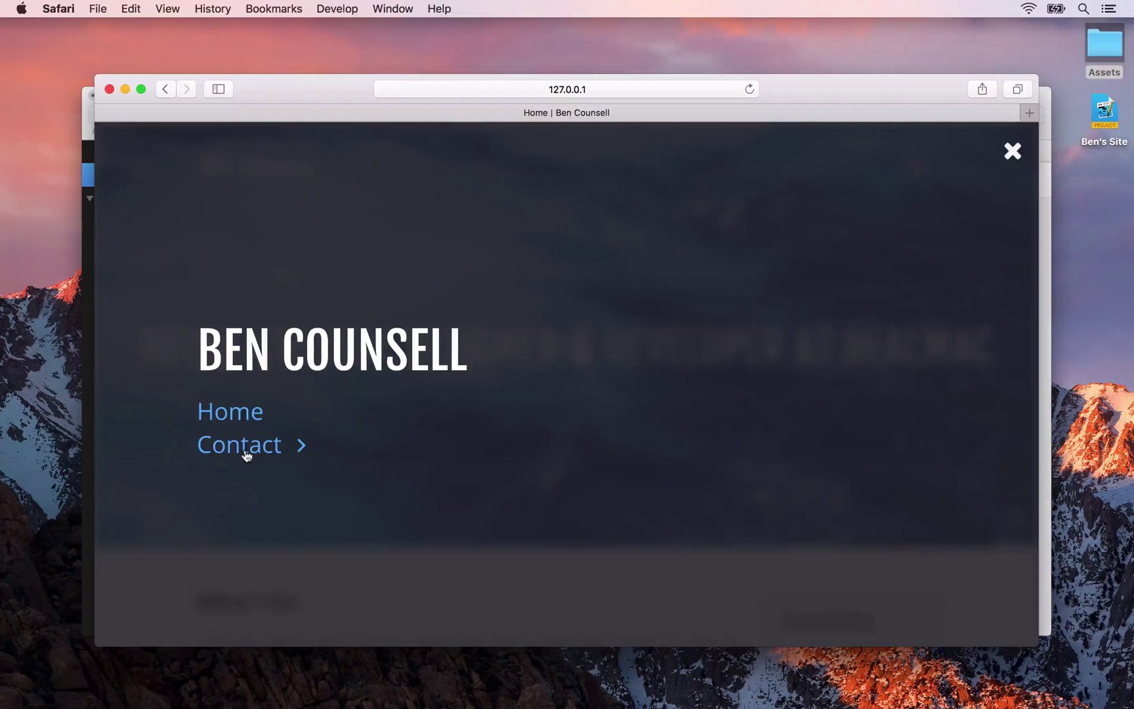
left_click(247, 455)
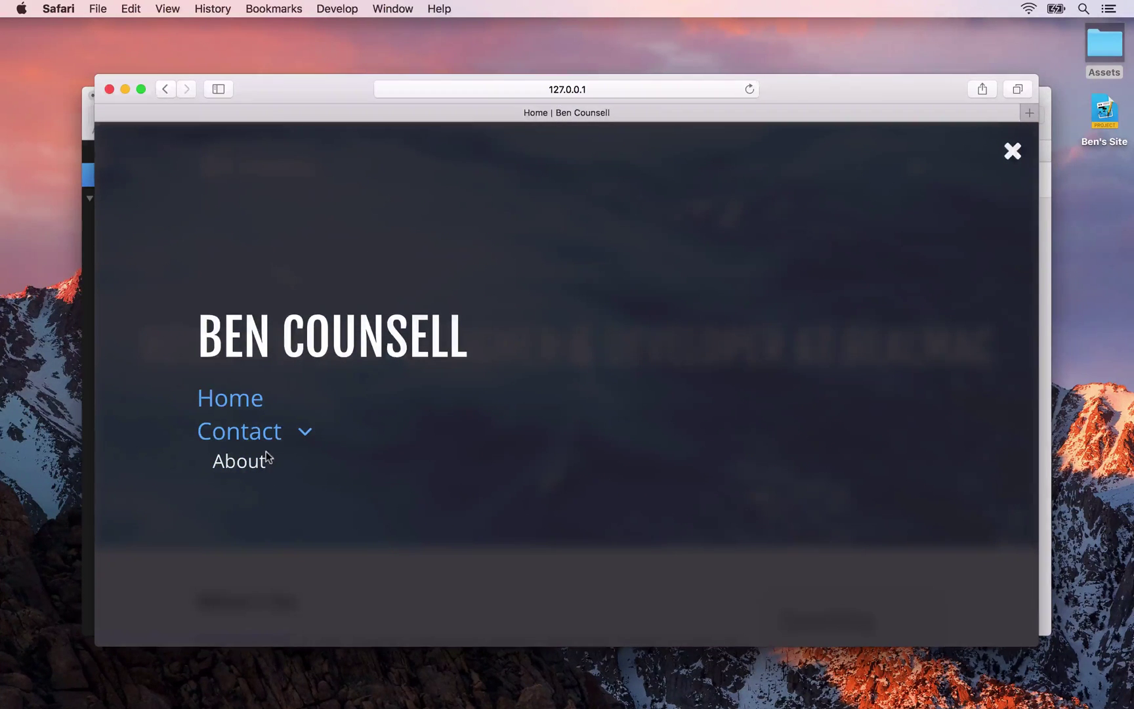
key("super+Tab")
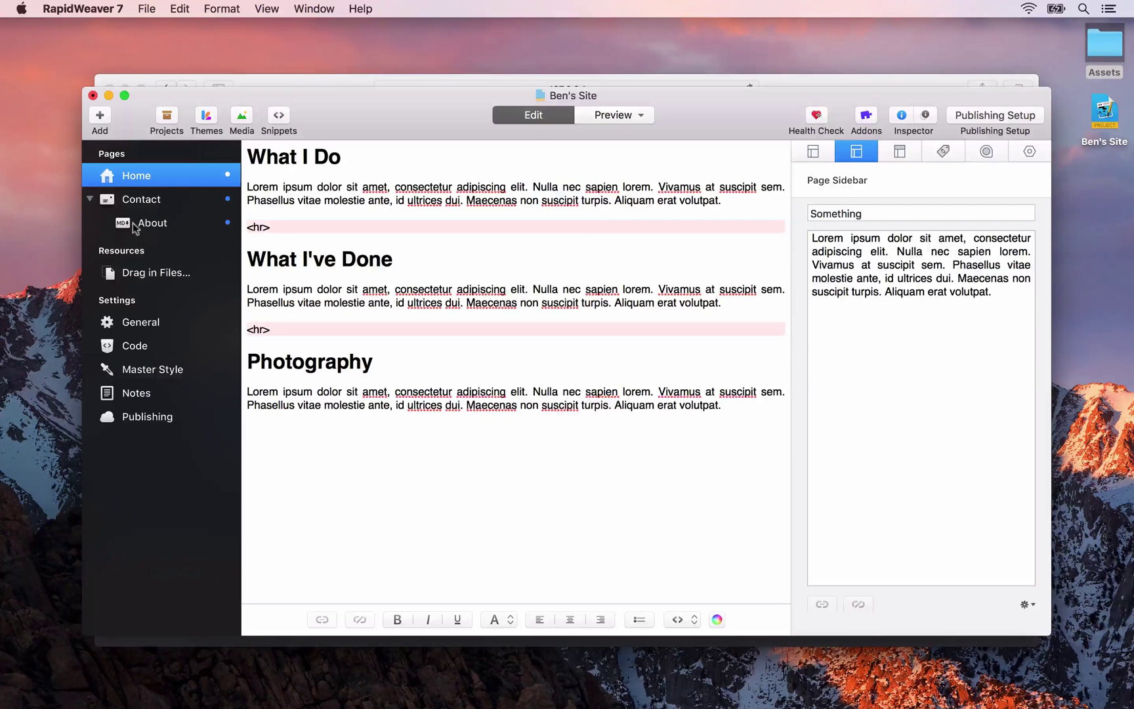
Drag About out of the Contact group back to the top level, after Contact
left_click_drag(158, 225, 144, 242)
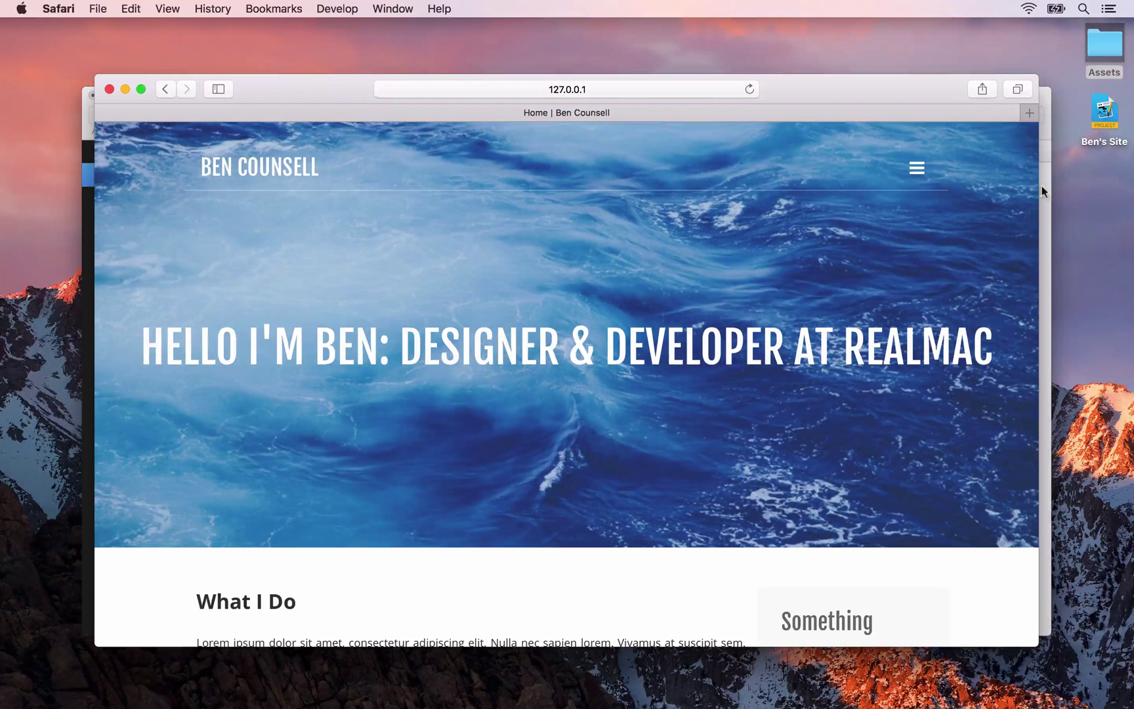
Open the Contact page from the site menu and confirm its address ends in contact-form/
left_click(919, 172)
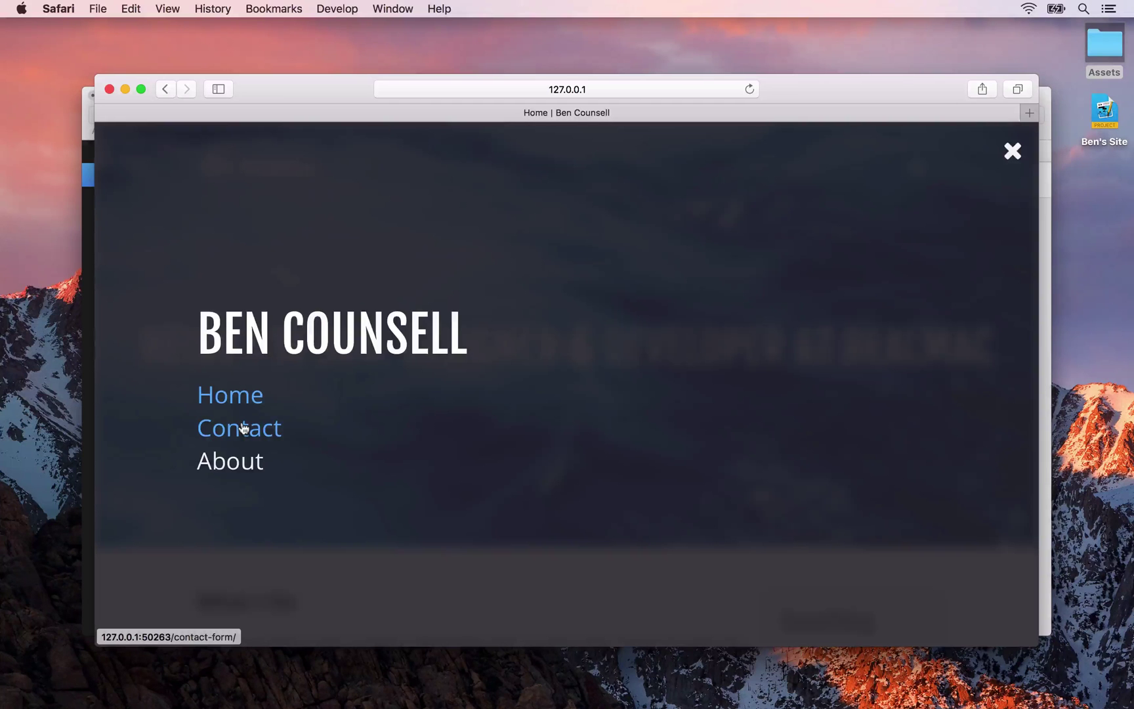
left_click(243, 427)
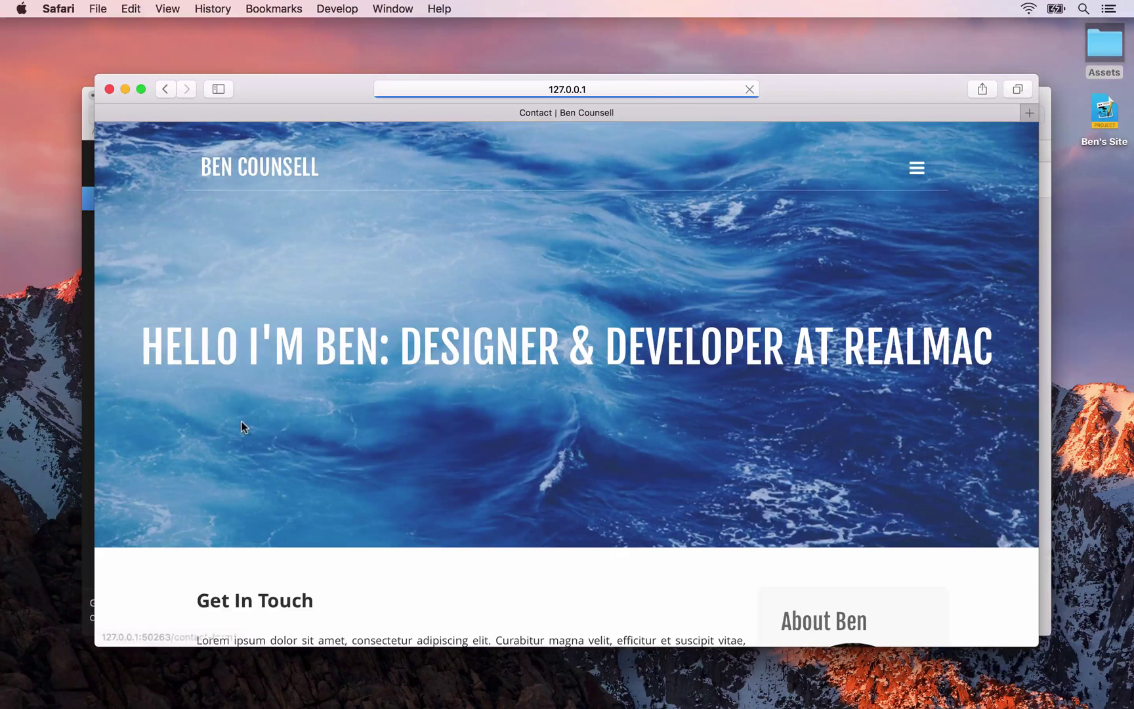
left_click(584, 90)
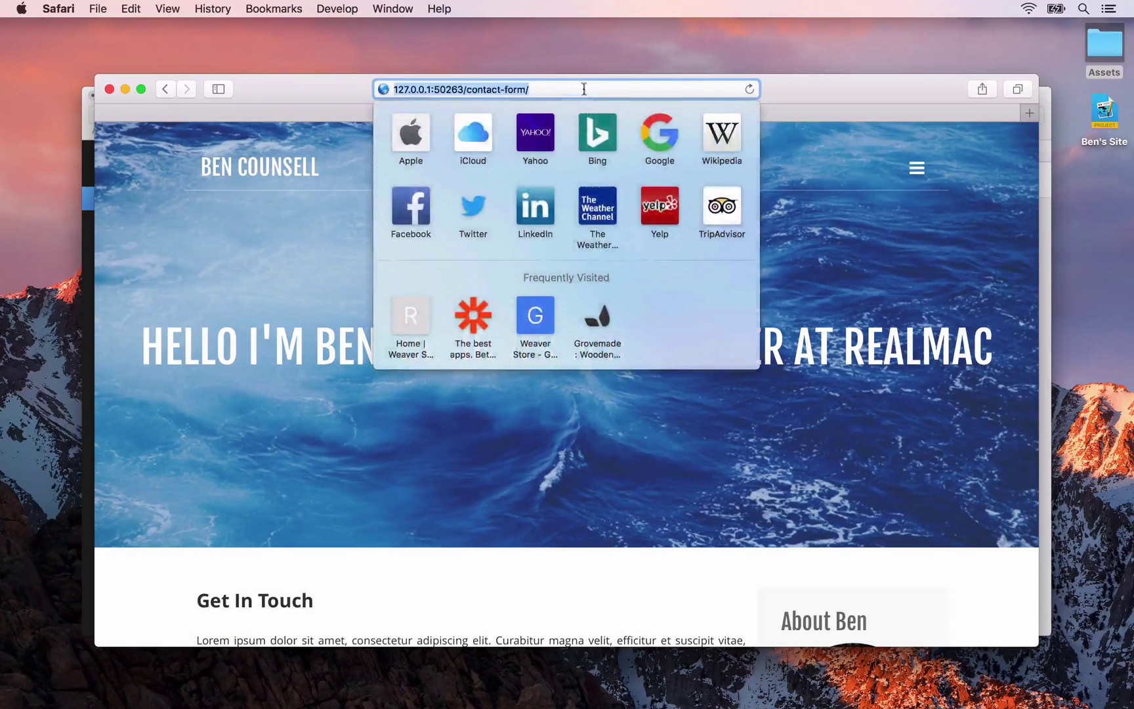
left_click(529, 90)
left_click_drag(529, 91, 466, 91)
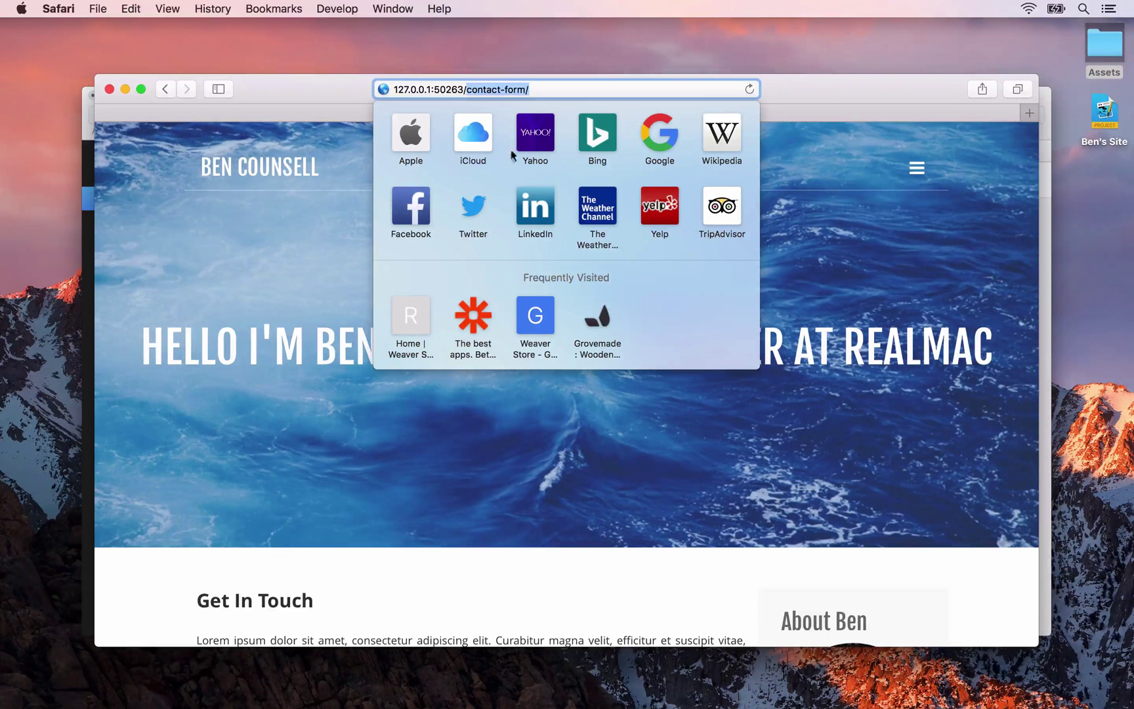
key("Return")
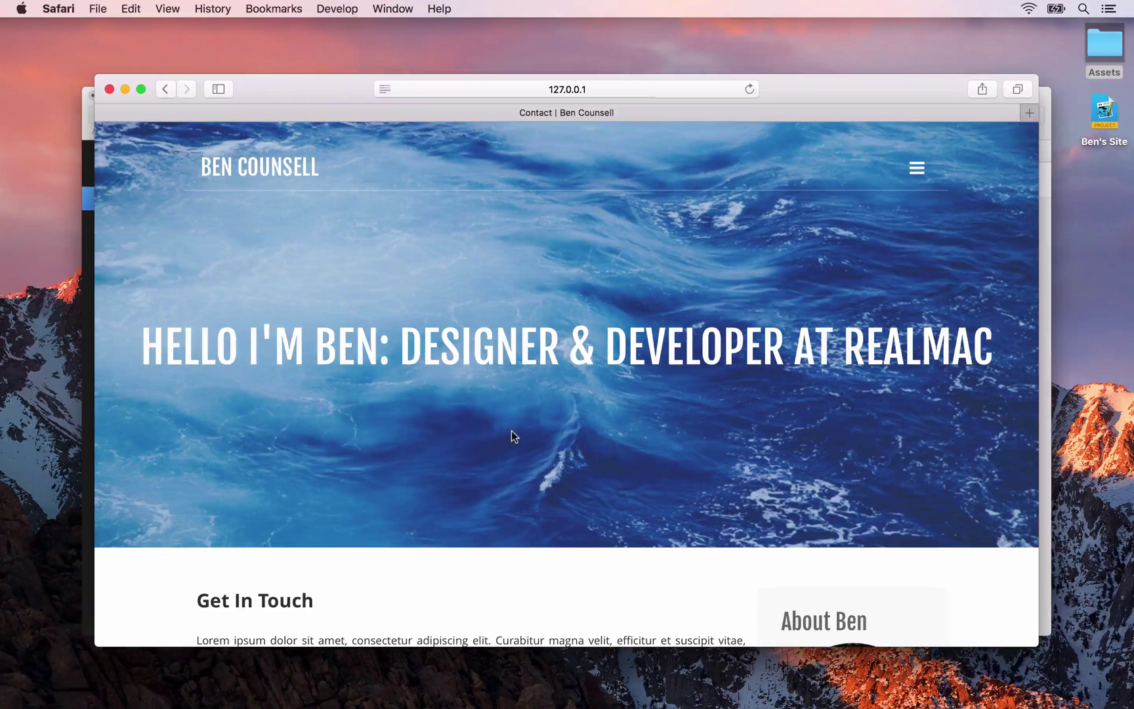
key("super+Tab")
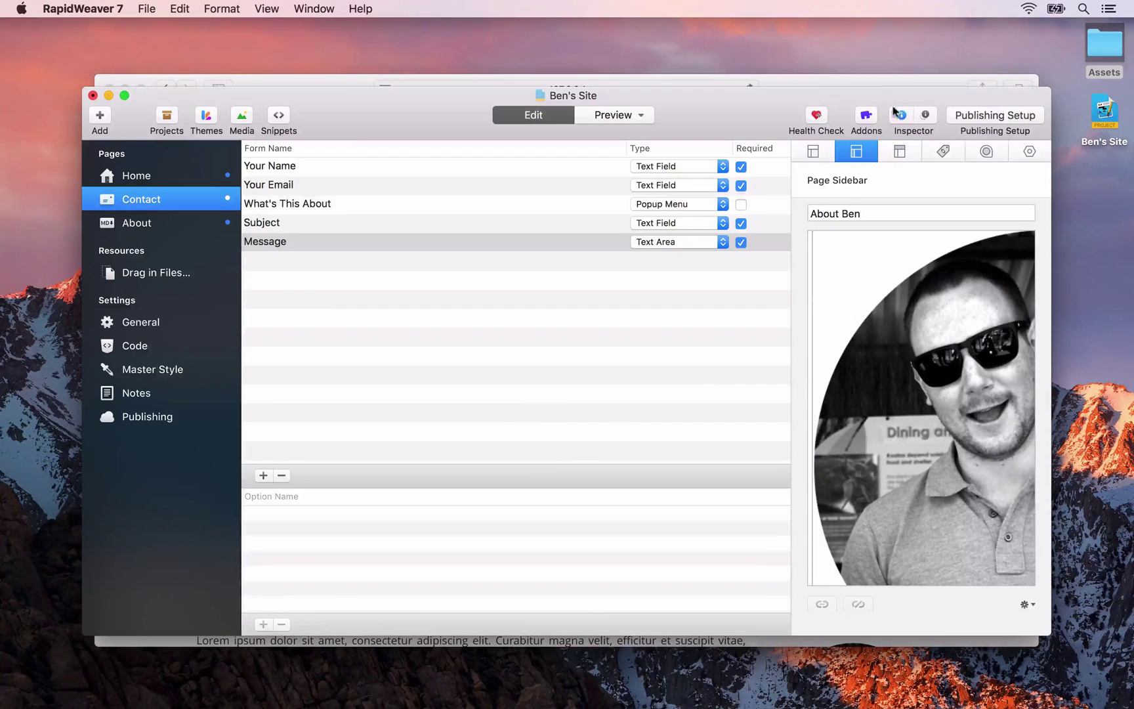
Change the Contact page's folder name from contact-form to contact
left_click(813, 152)
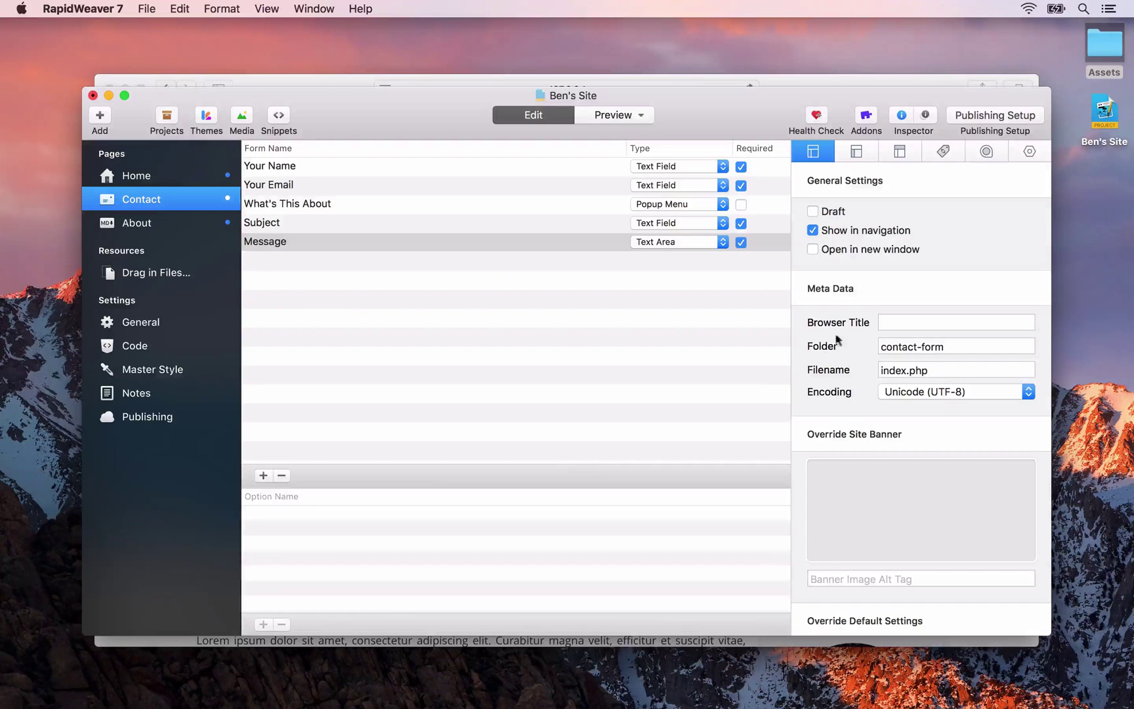
triple_click(911, 346)
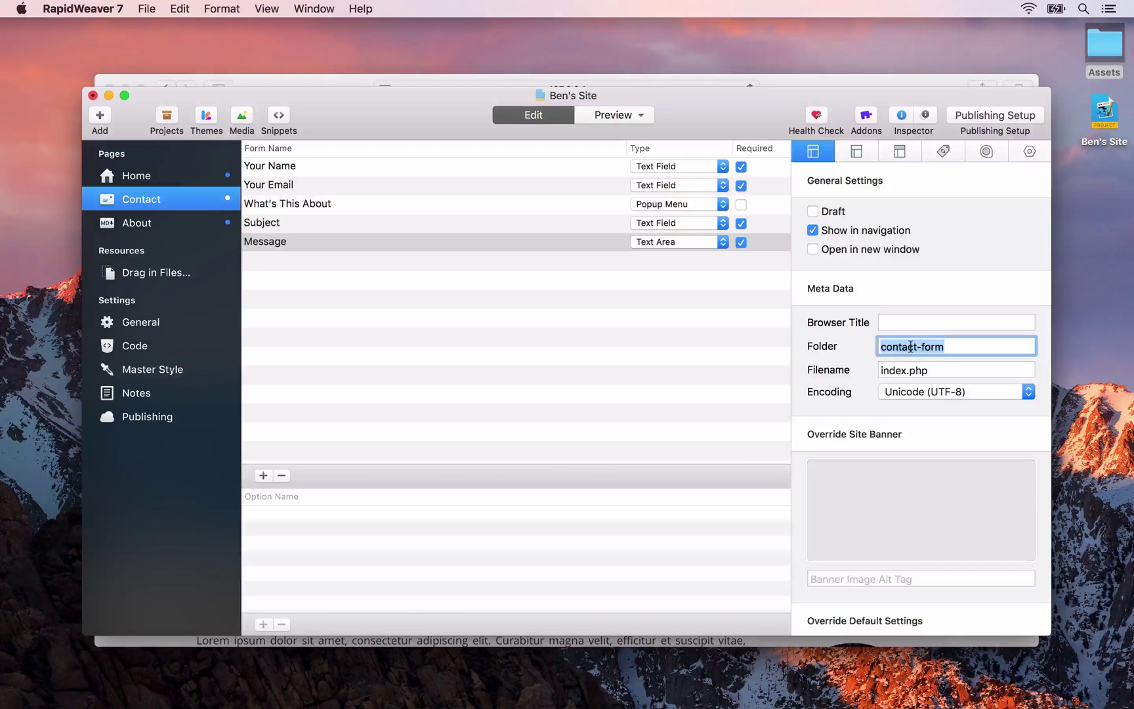
type("contact")
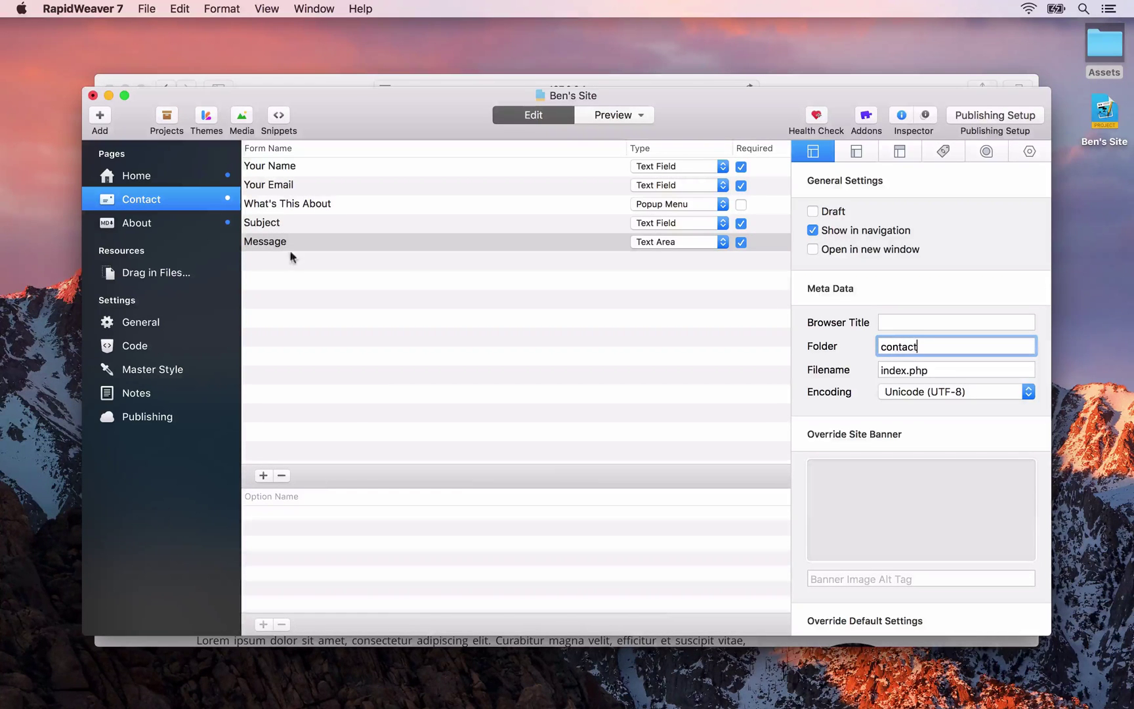
left_click(156, 221)
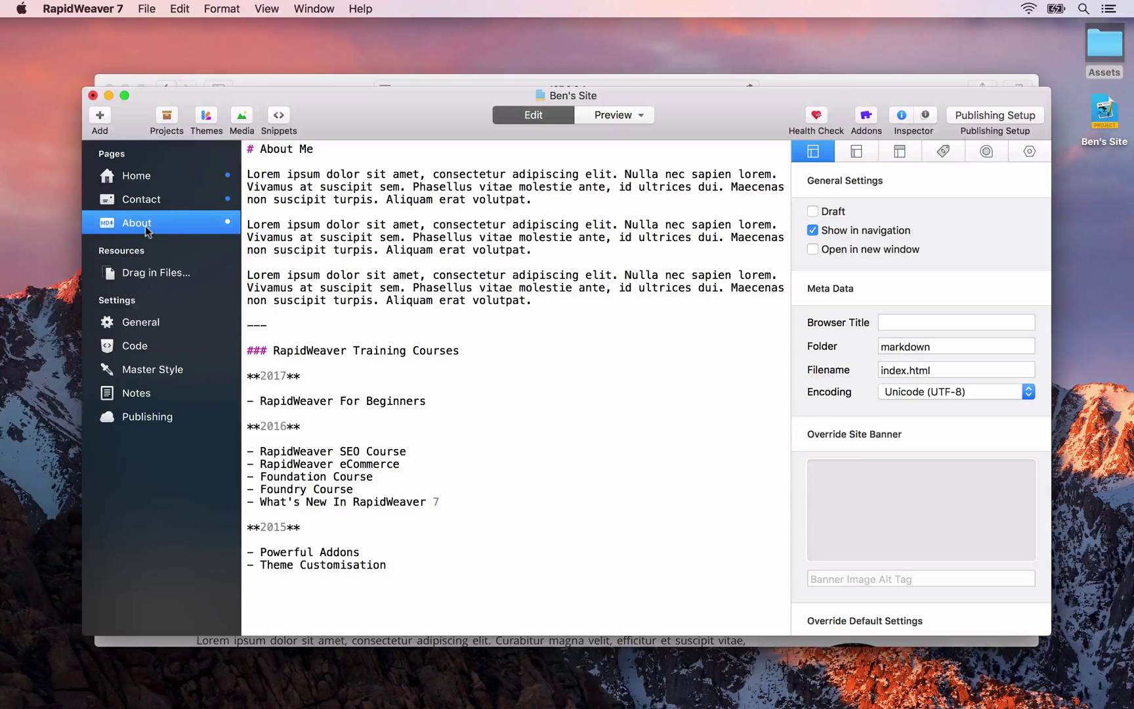
Replace the About page's folder name markdown with about and preview the site in Safari
double_click(912, 346)
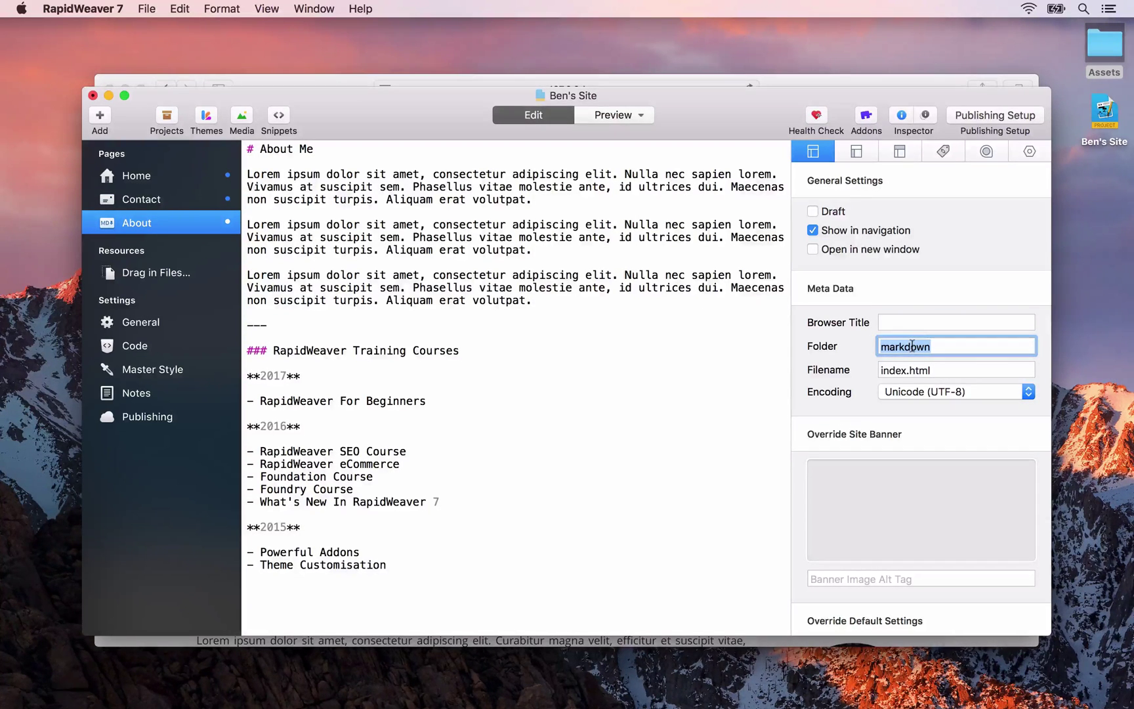
type("about")
key("super+alt+p")
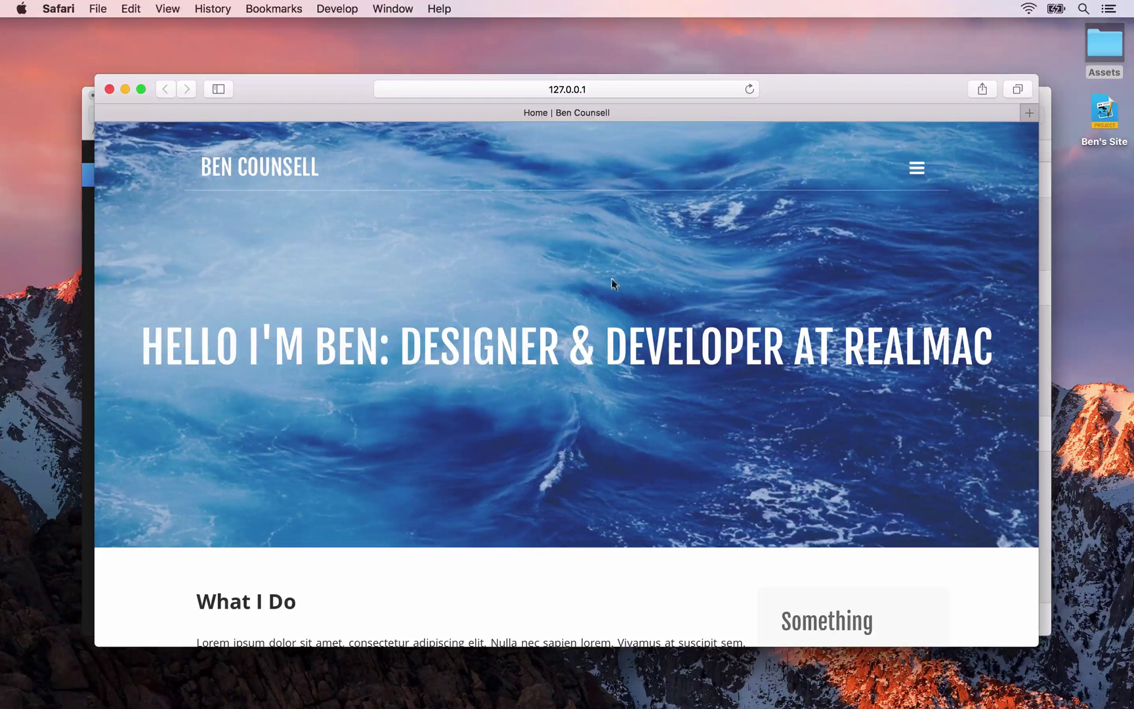
Load the About page in the Safari preview and verify its URL ends in /about/
left_click(917, 168)
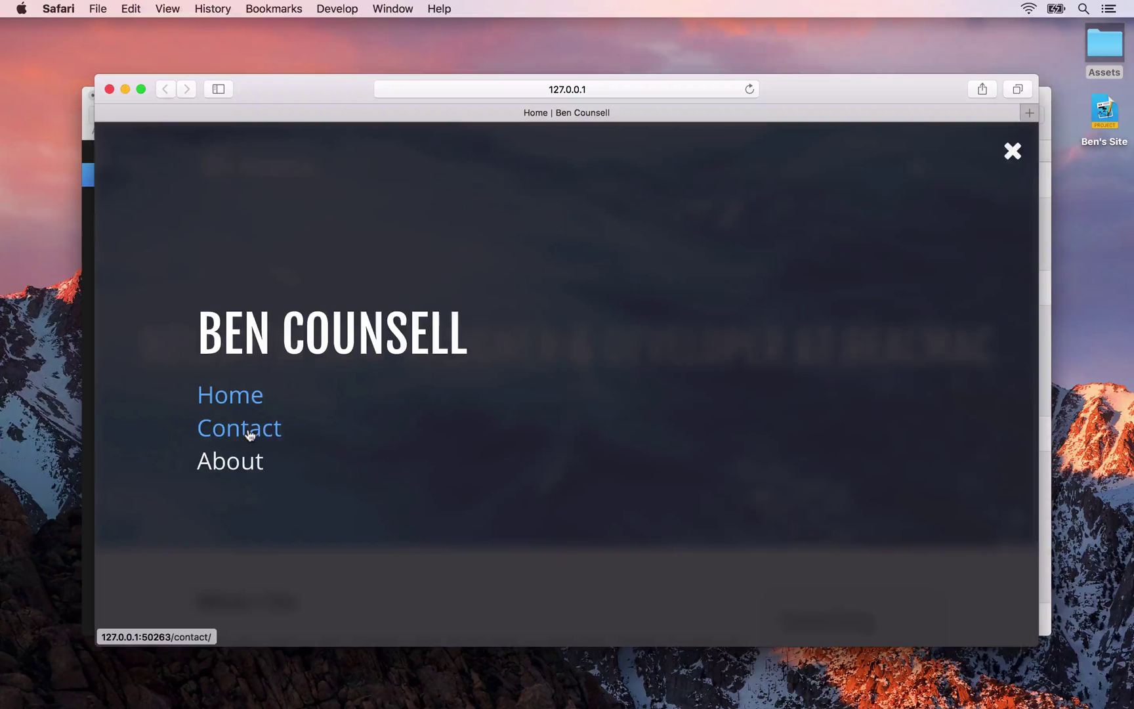
left_click(229, 466)
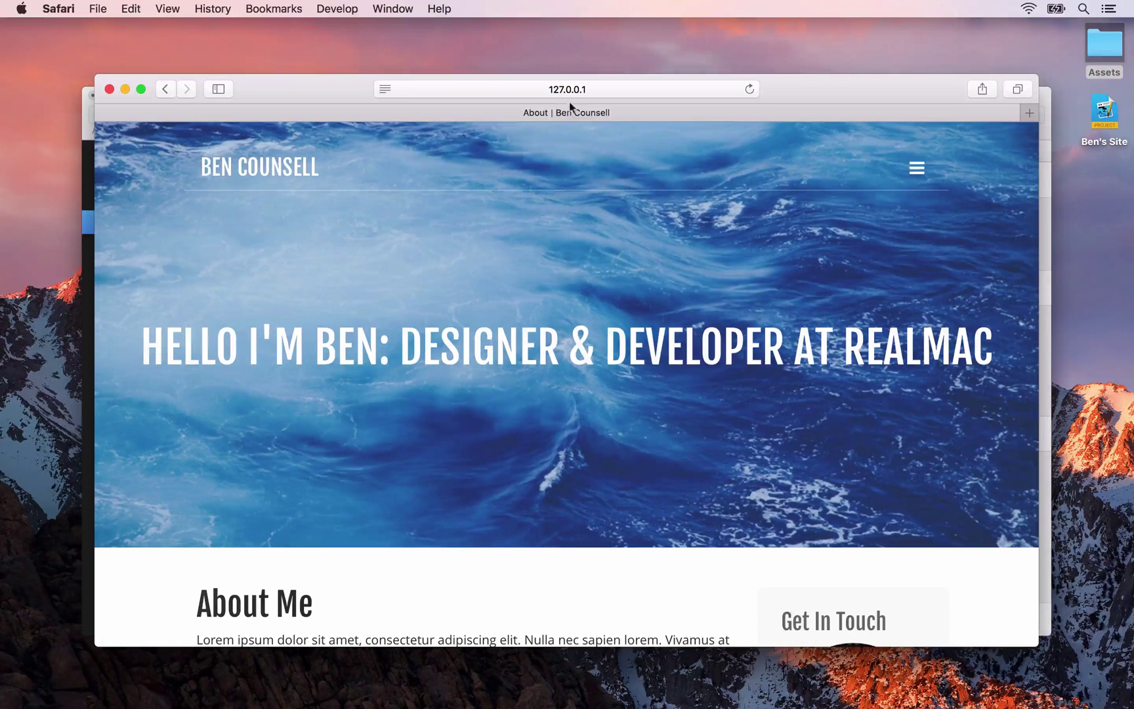
left_click(512, 90)
double_click(469, 92)
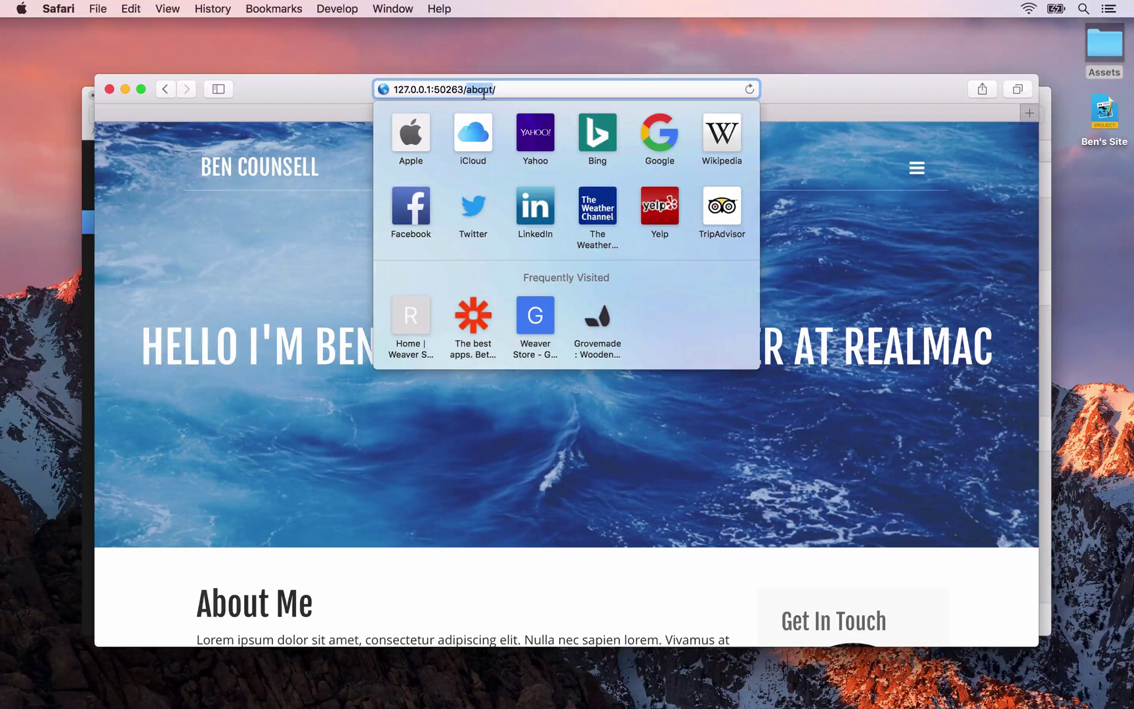
key("Return")
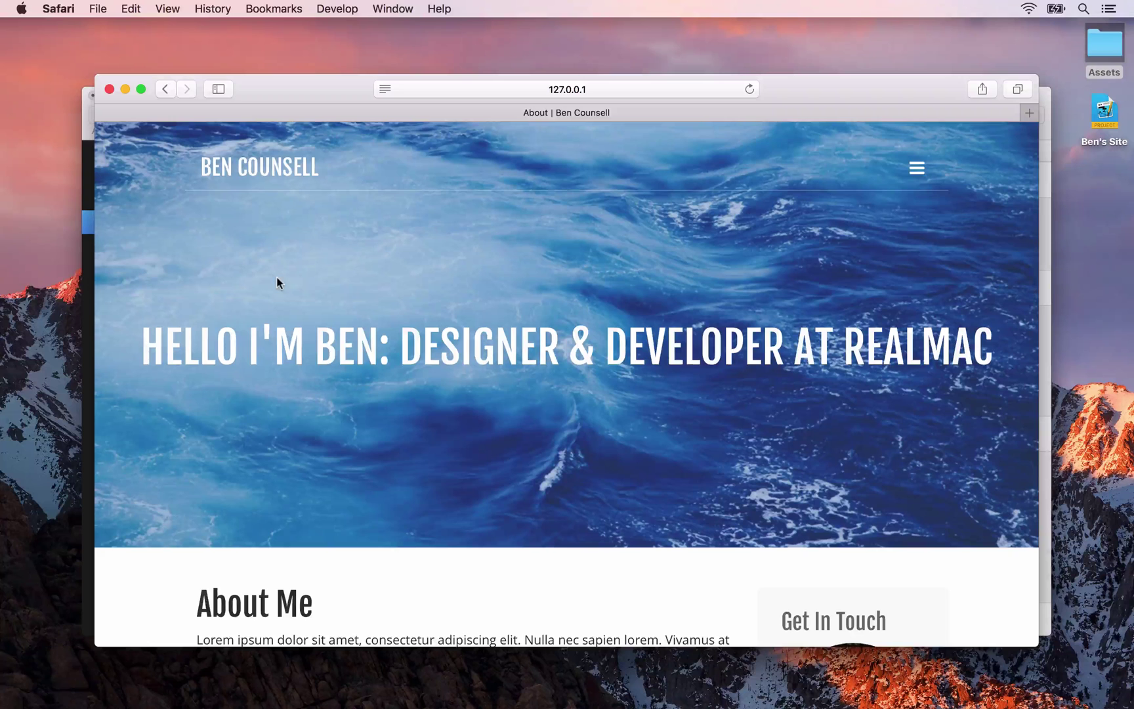
key("super+Tab")
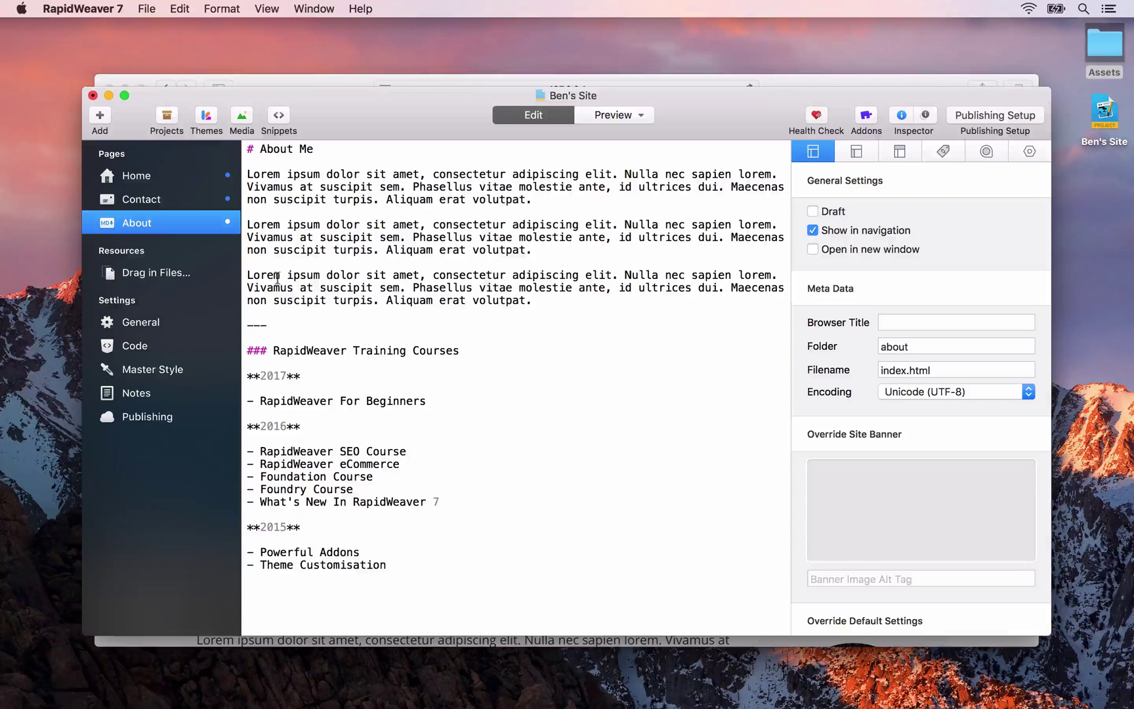